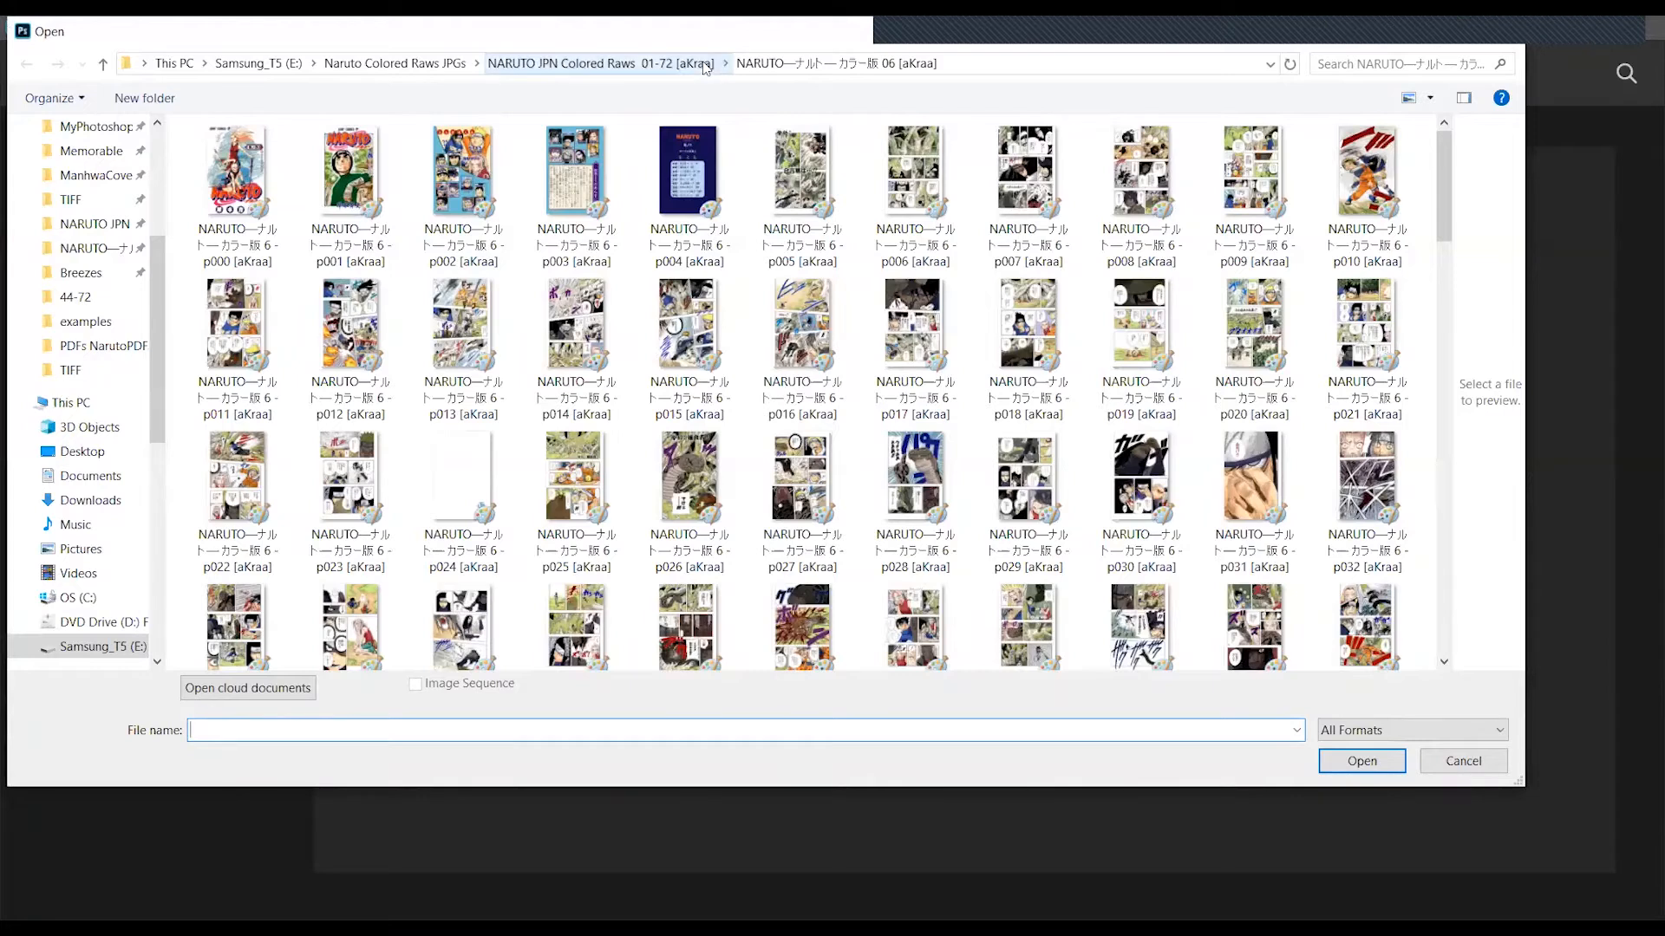
- Browse to the volume 06 folder of NARUTO JPN Colored Raws 01-72 and open its page p005 image
click(310, 357)
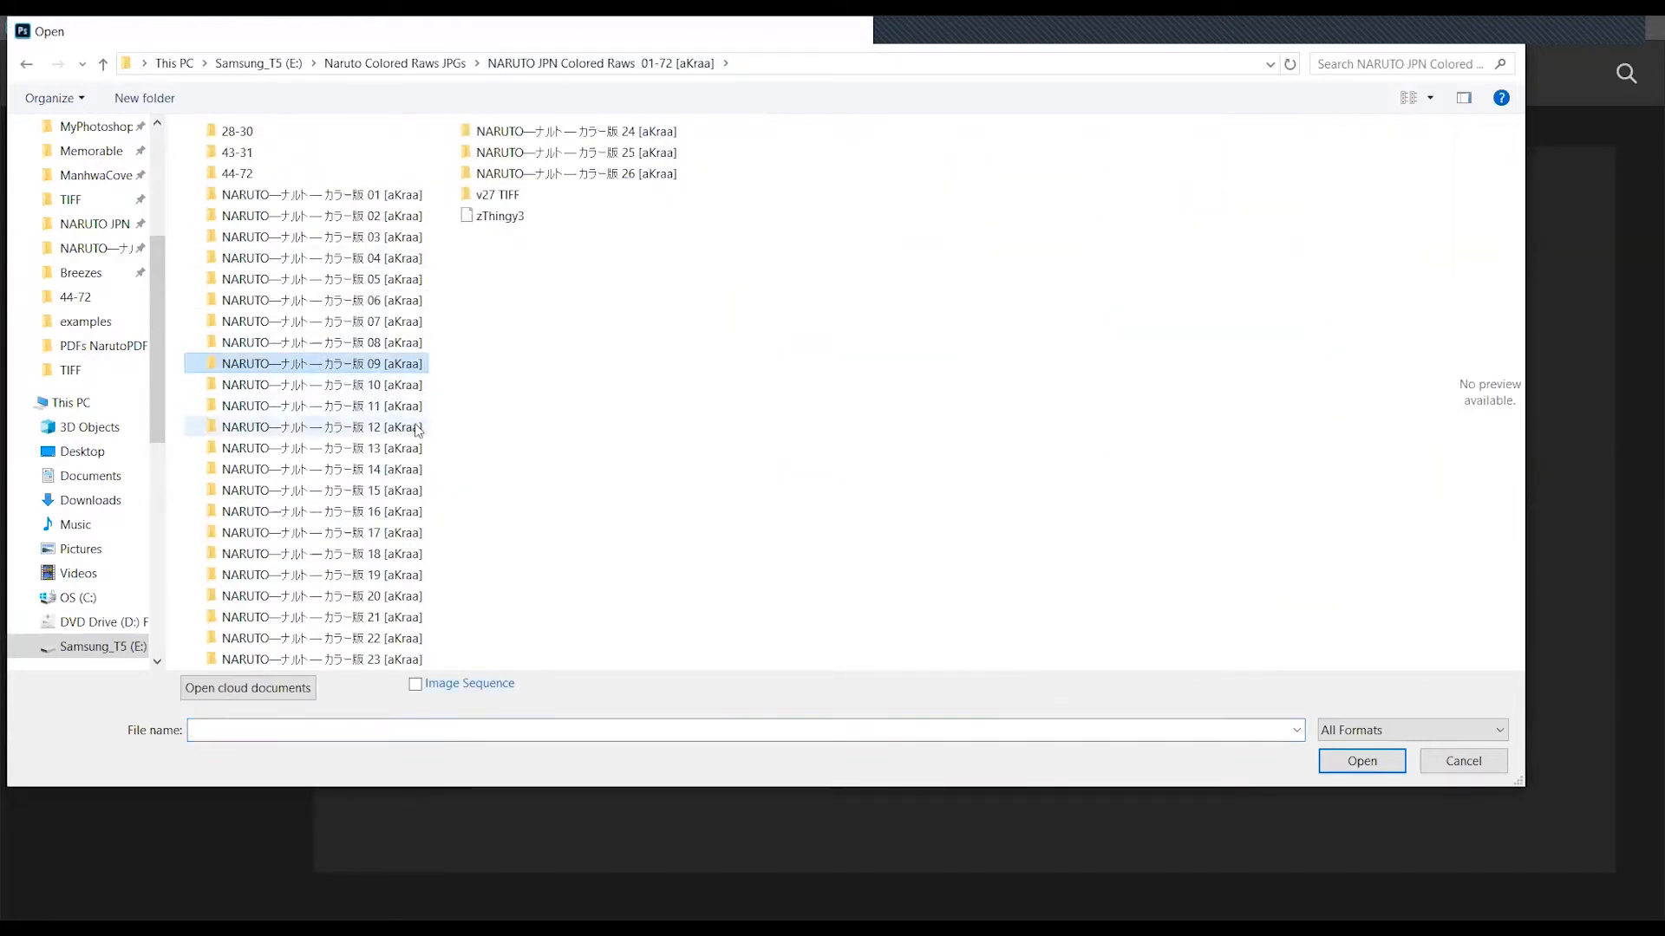
click(382, 427)
click(347, 237)
click(572, 174)
click(583, 141)
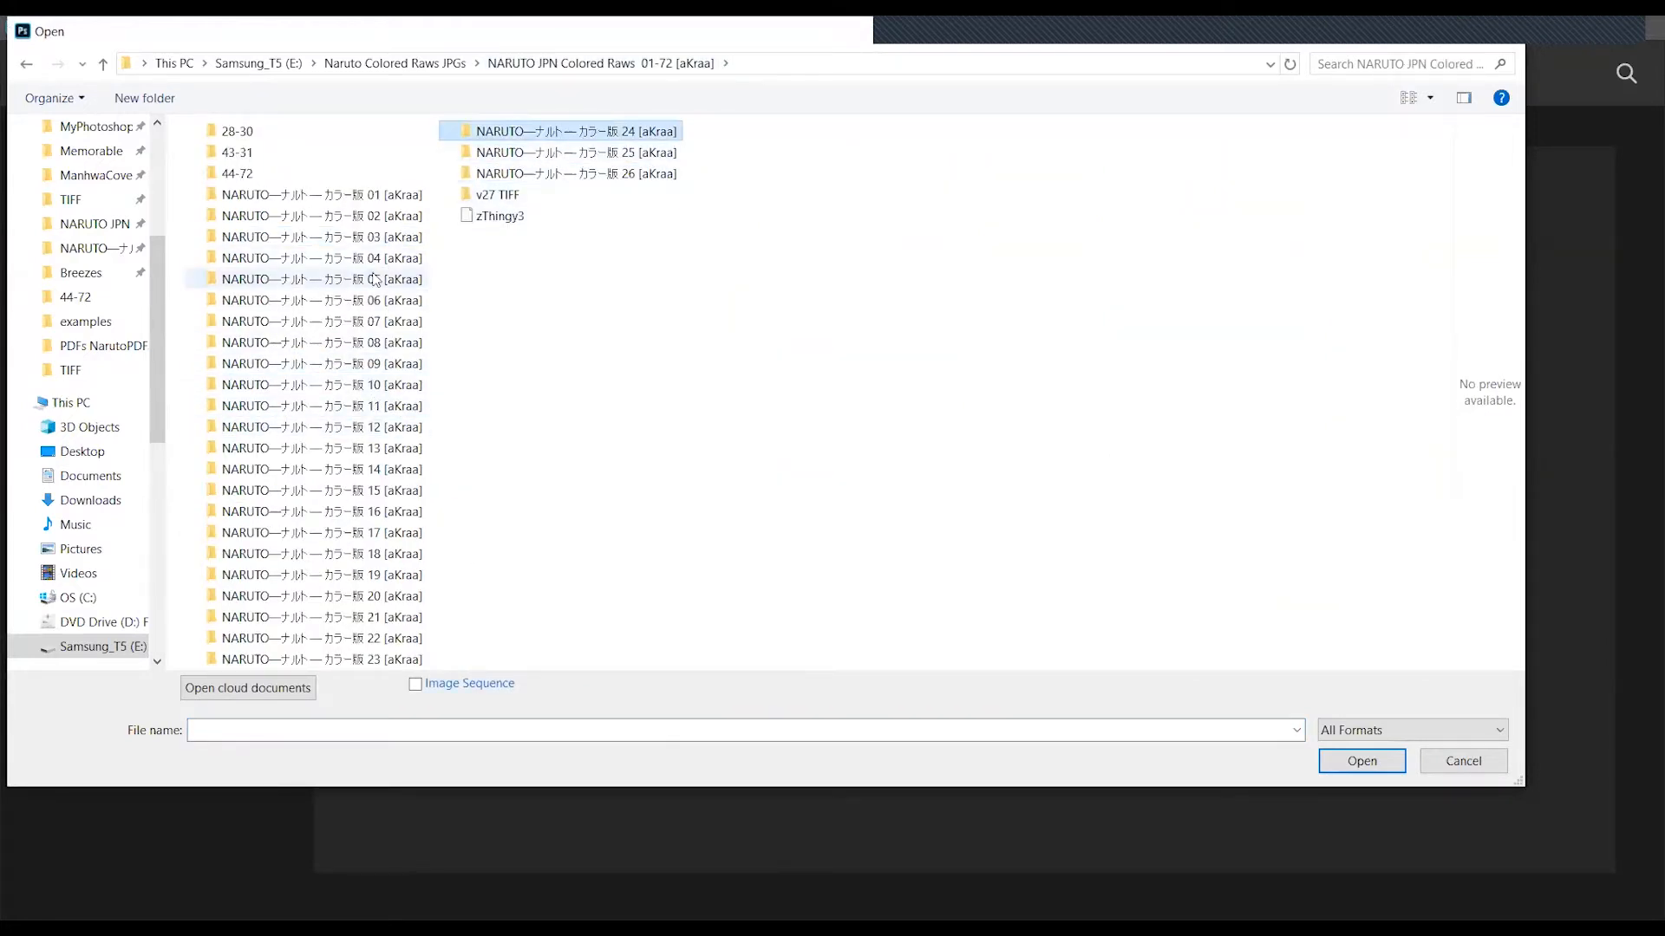
click(392, 304)
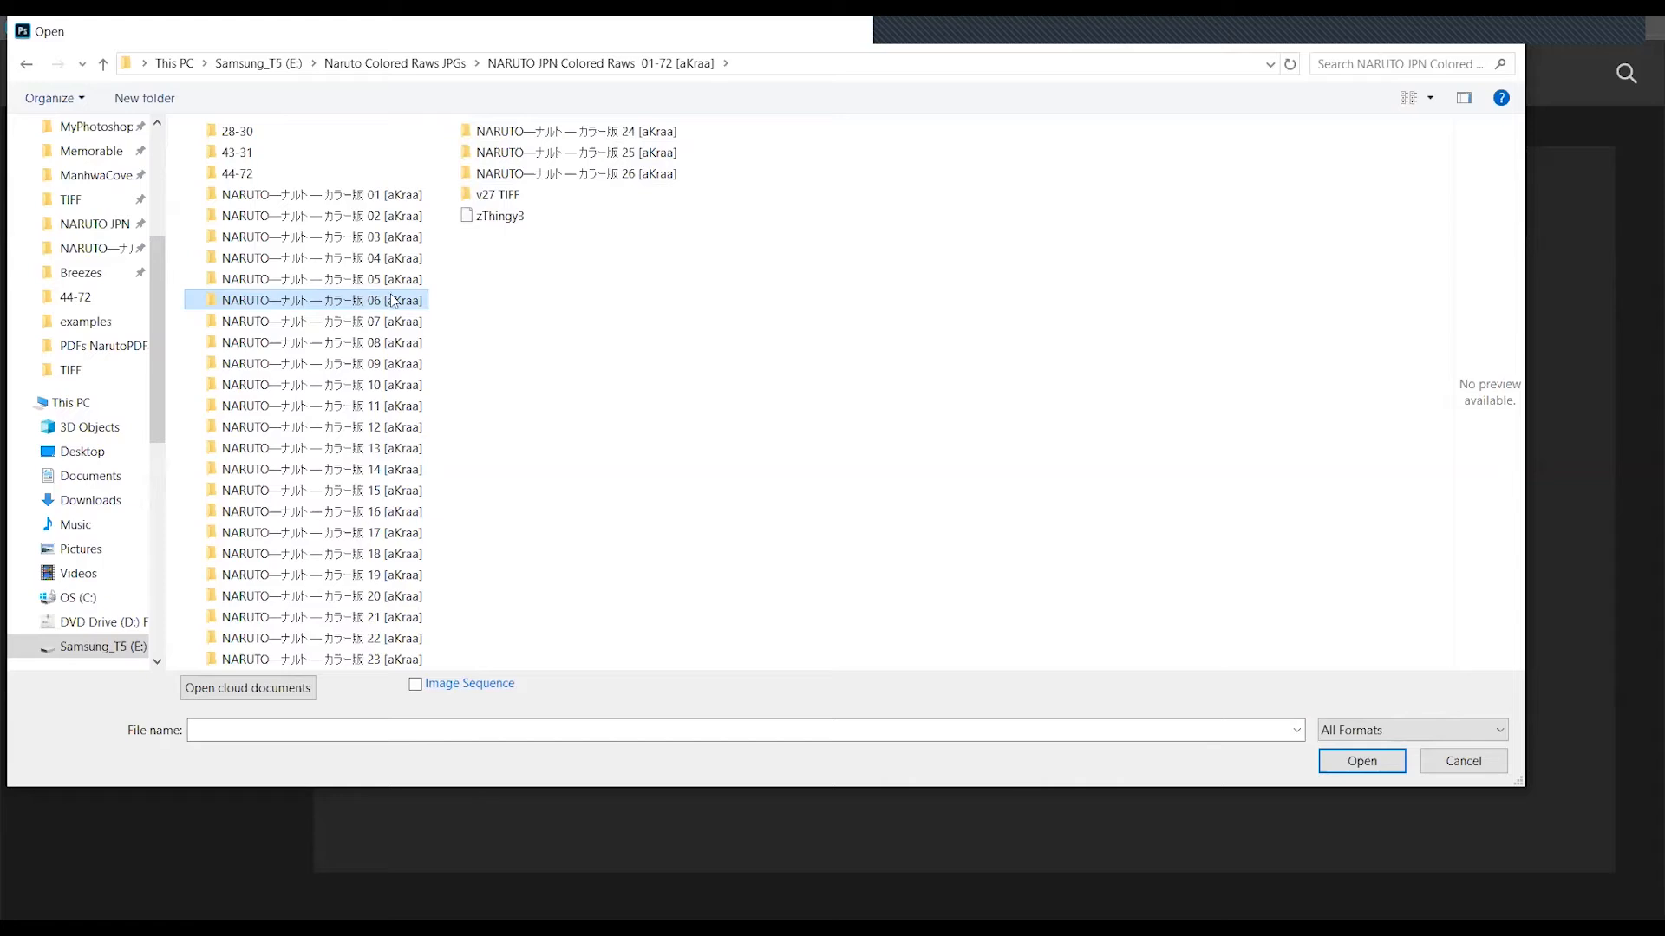
double_click(413, 303)
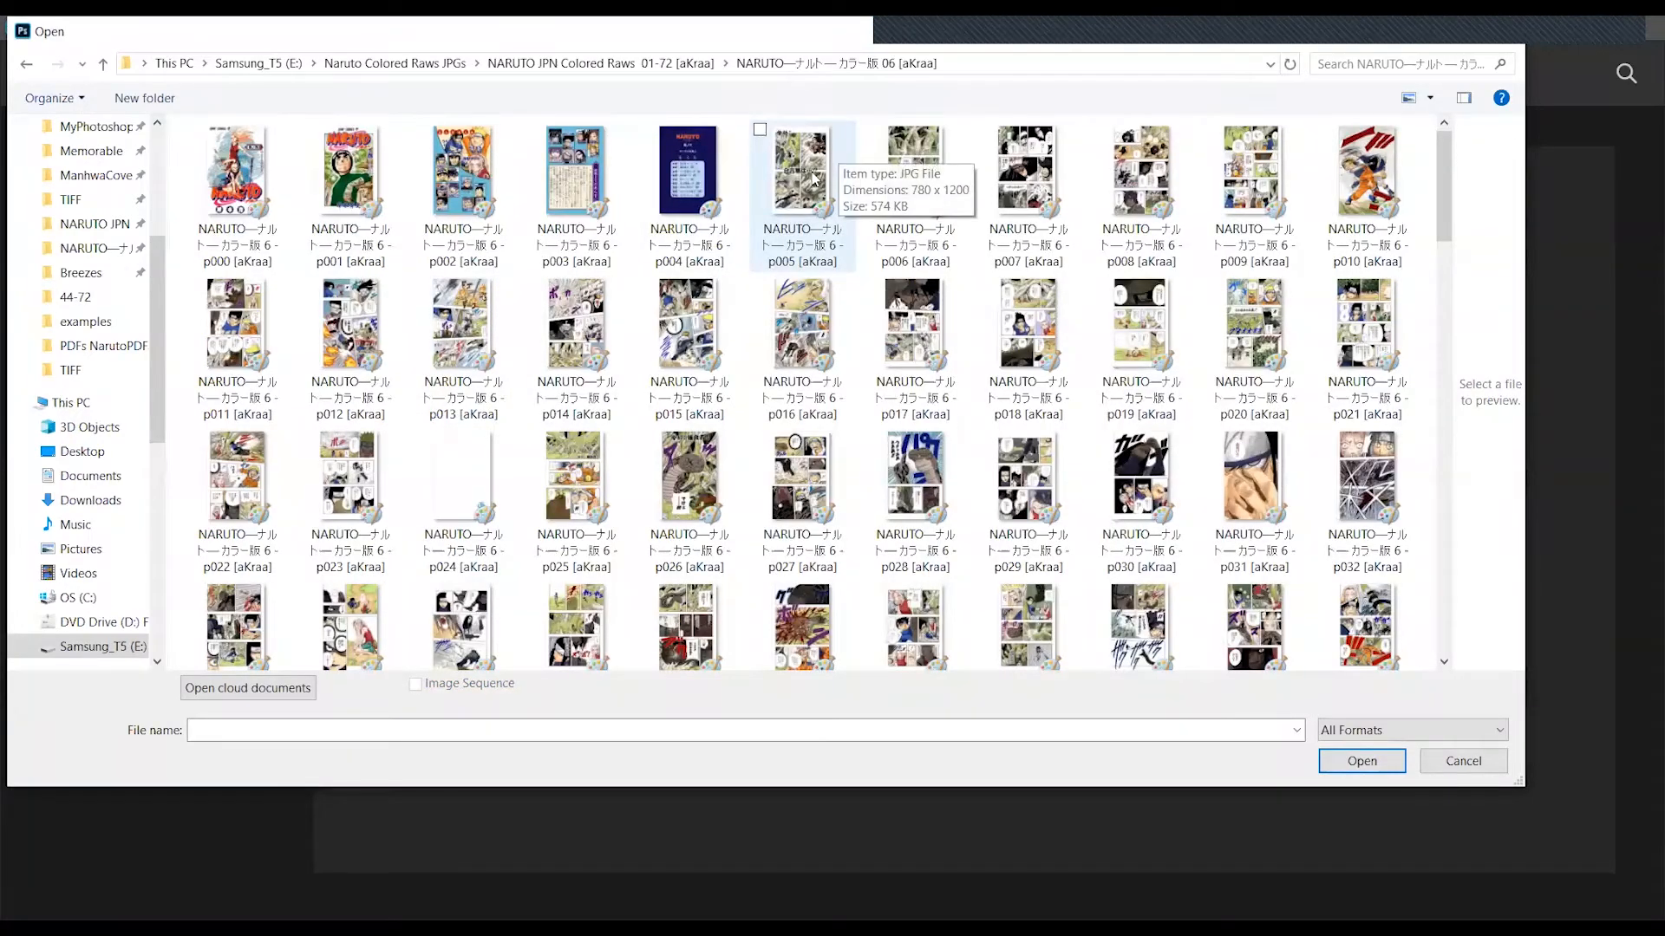
click(815, 178)
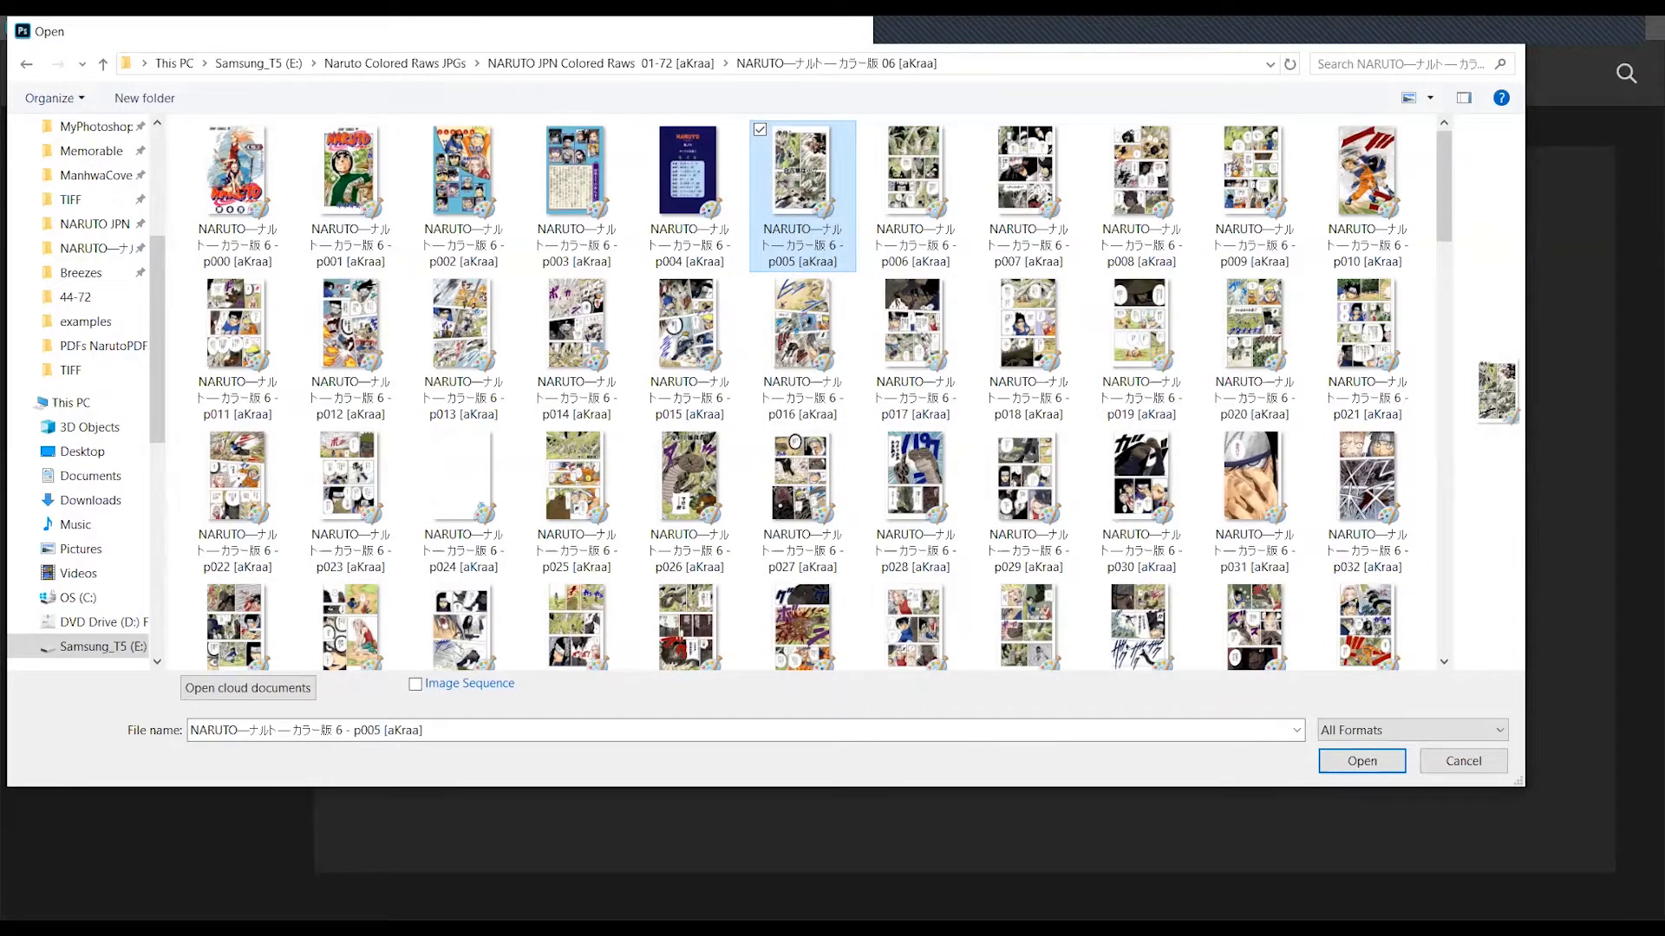
double_click(801, 201)
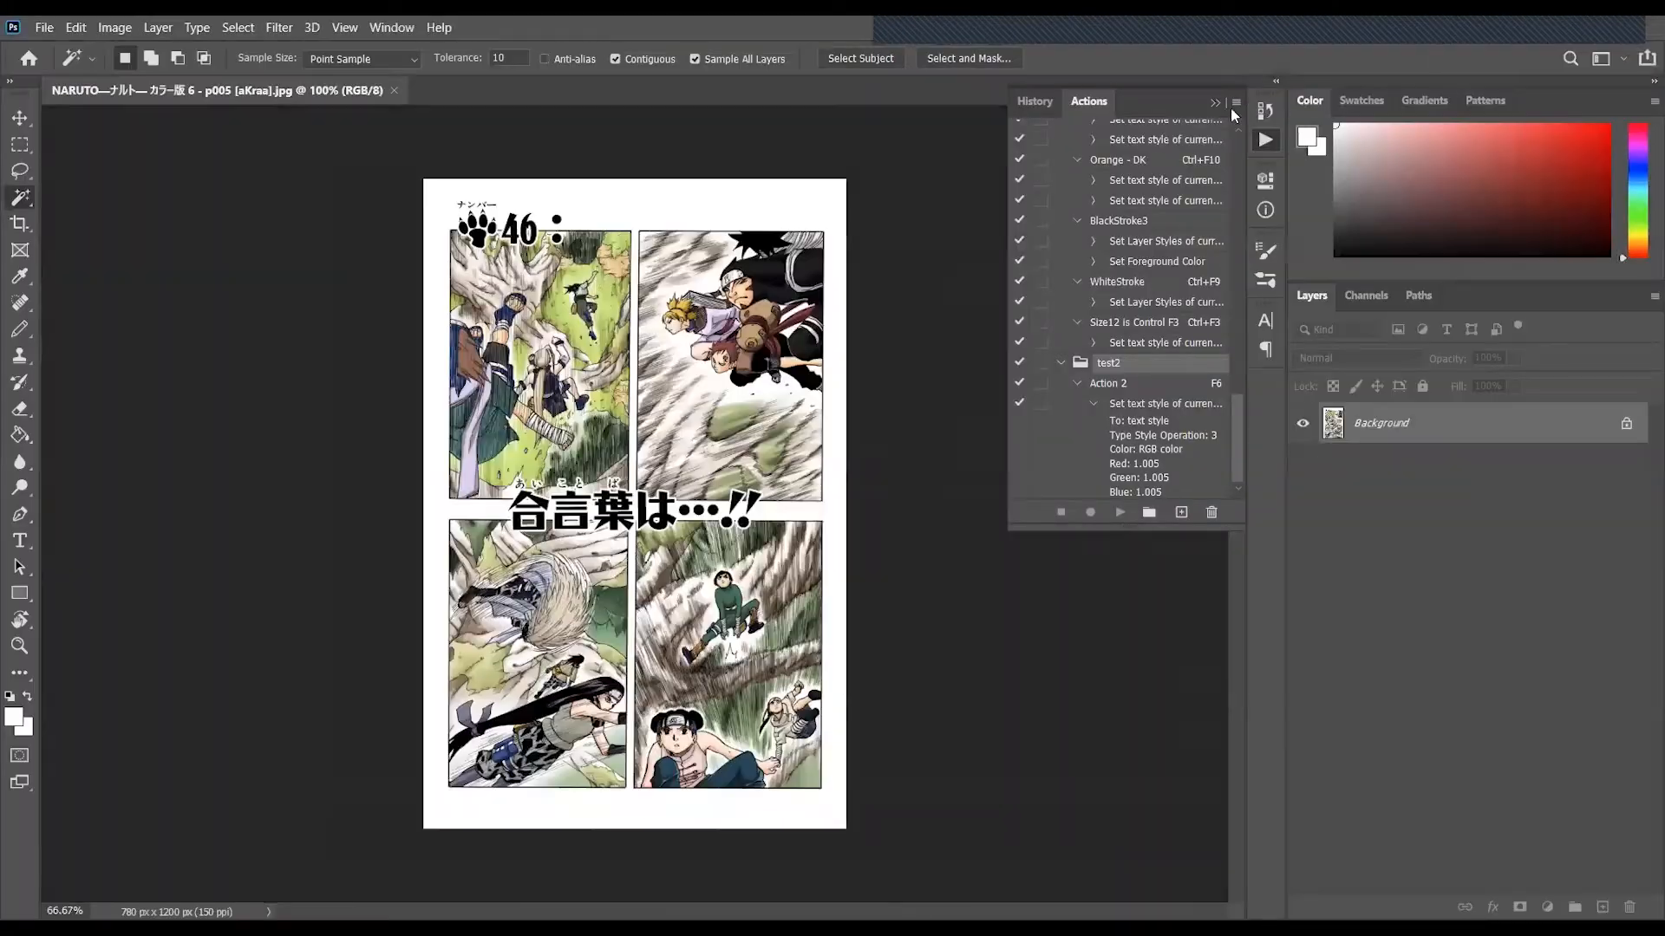
click(1216, 101)
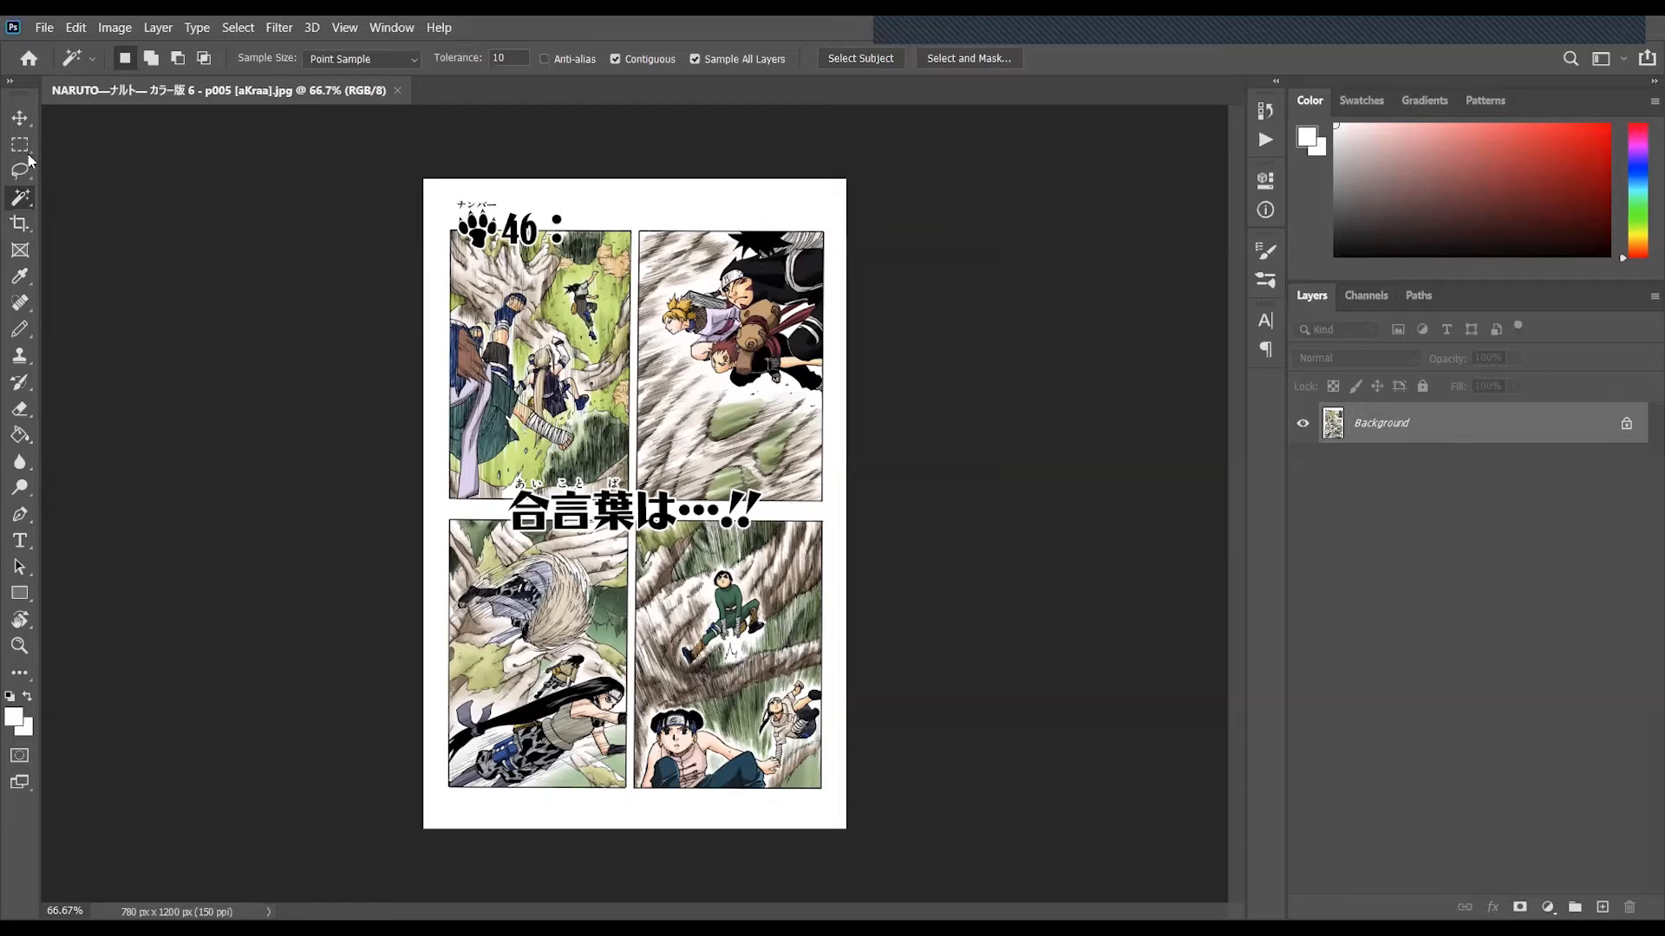
click(20, 117)
click(14, 196)
- Show the Actions panel and create a new action set named DuplicateBaseLayer
click(399, 30)
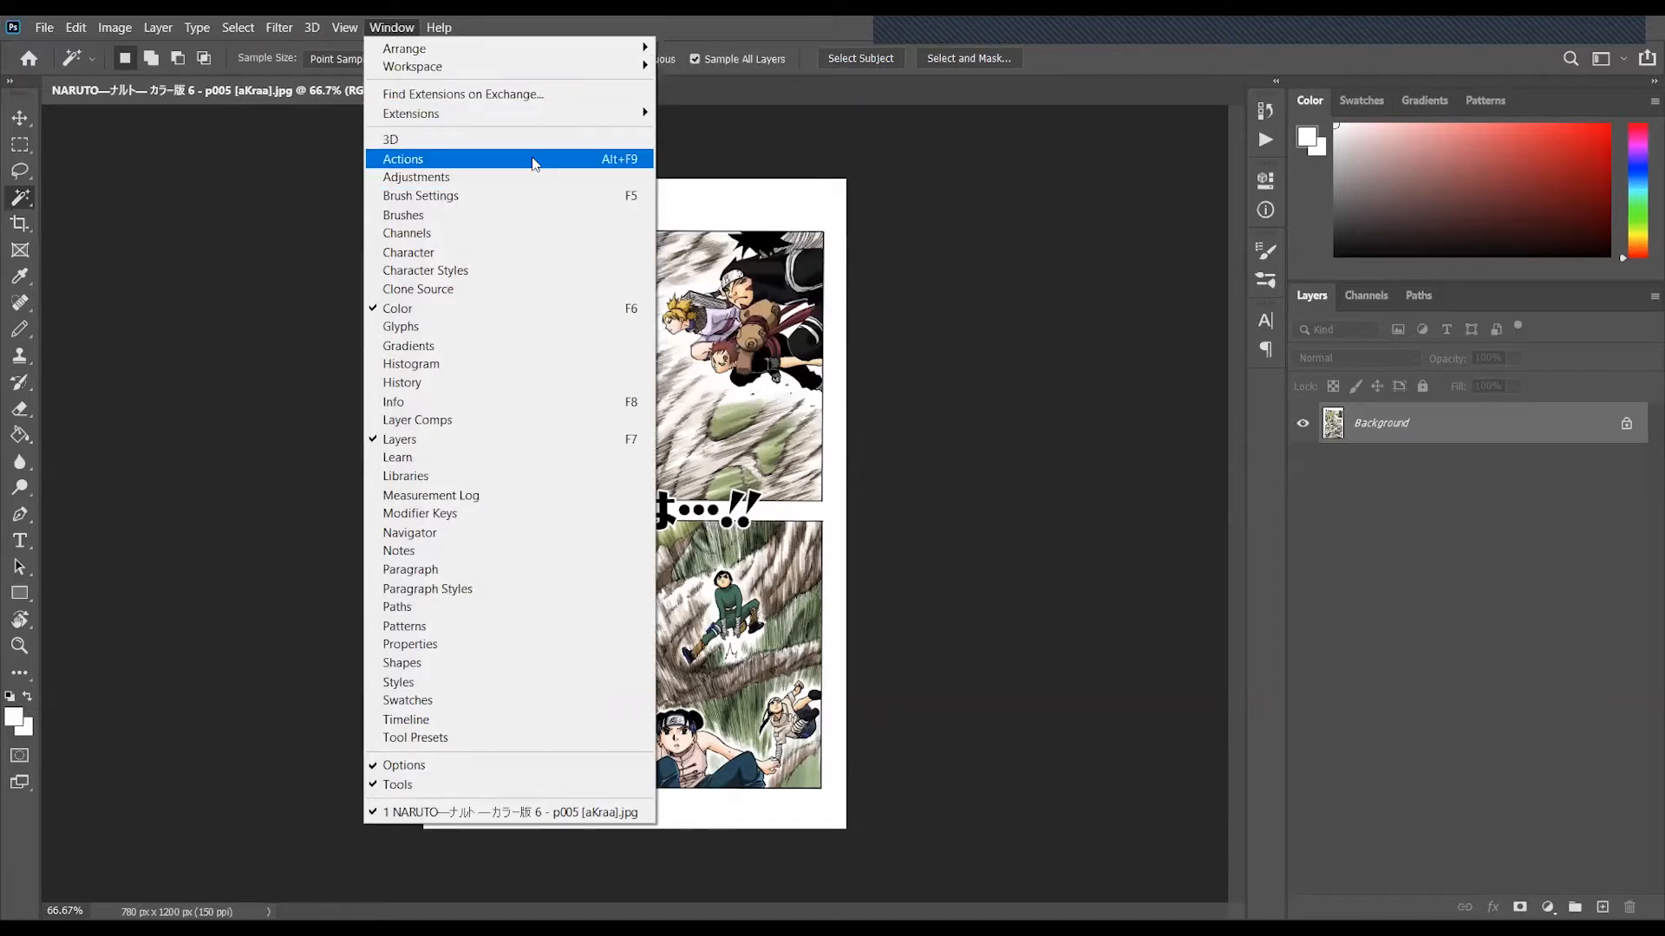
click(533, 160)
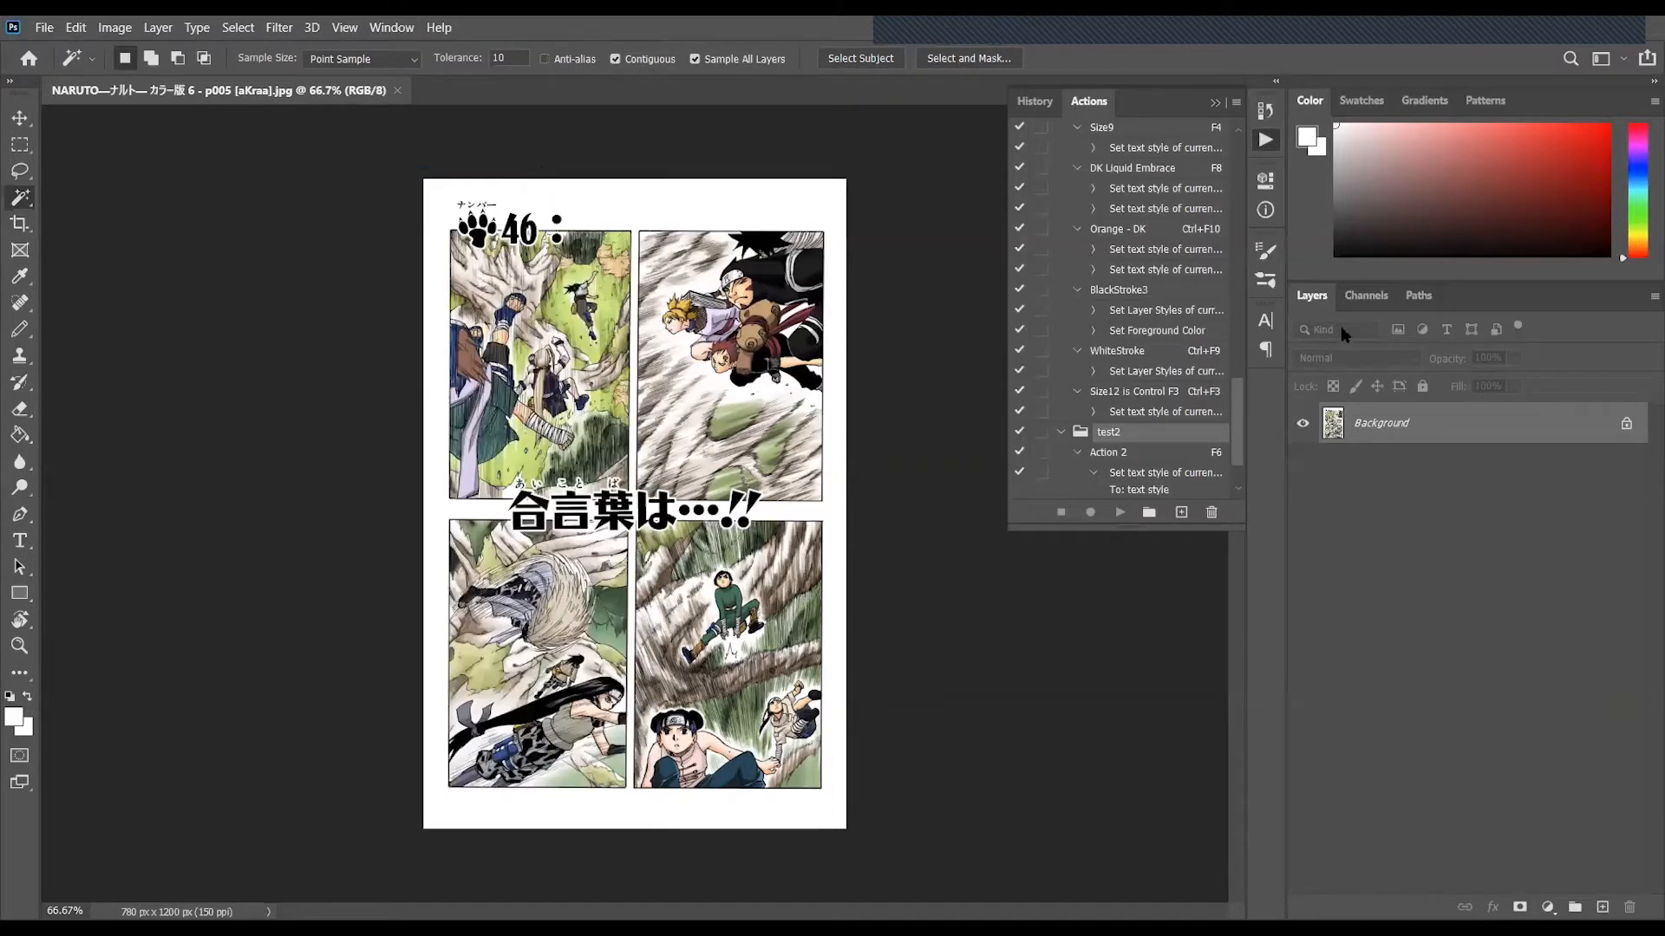
click(1150, 514)
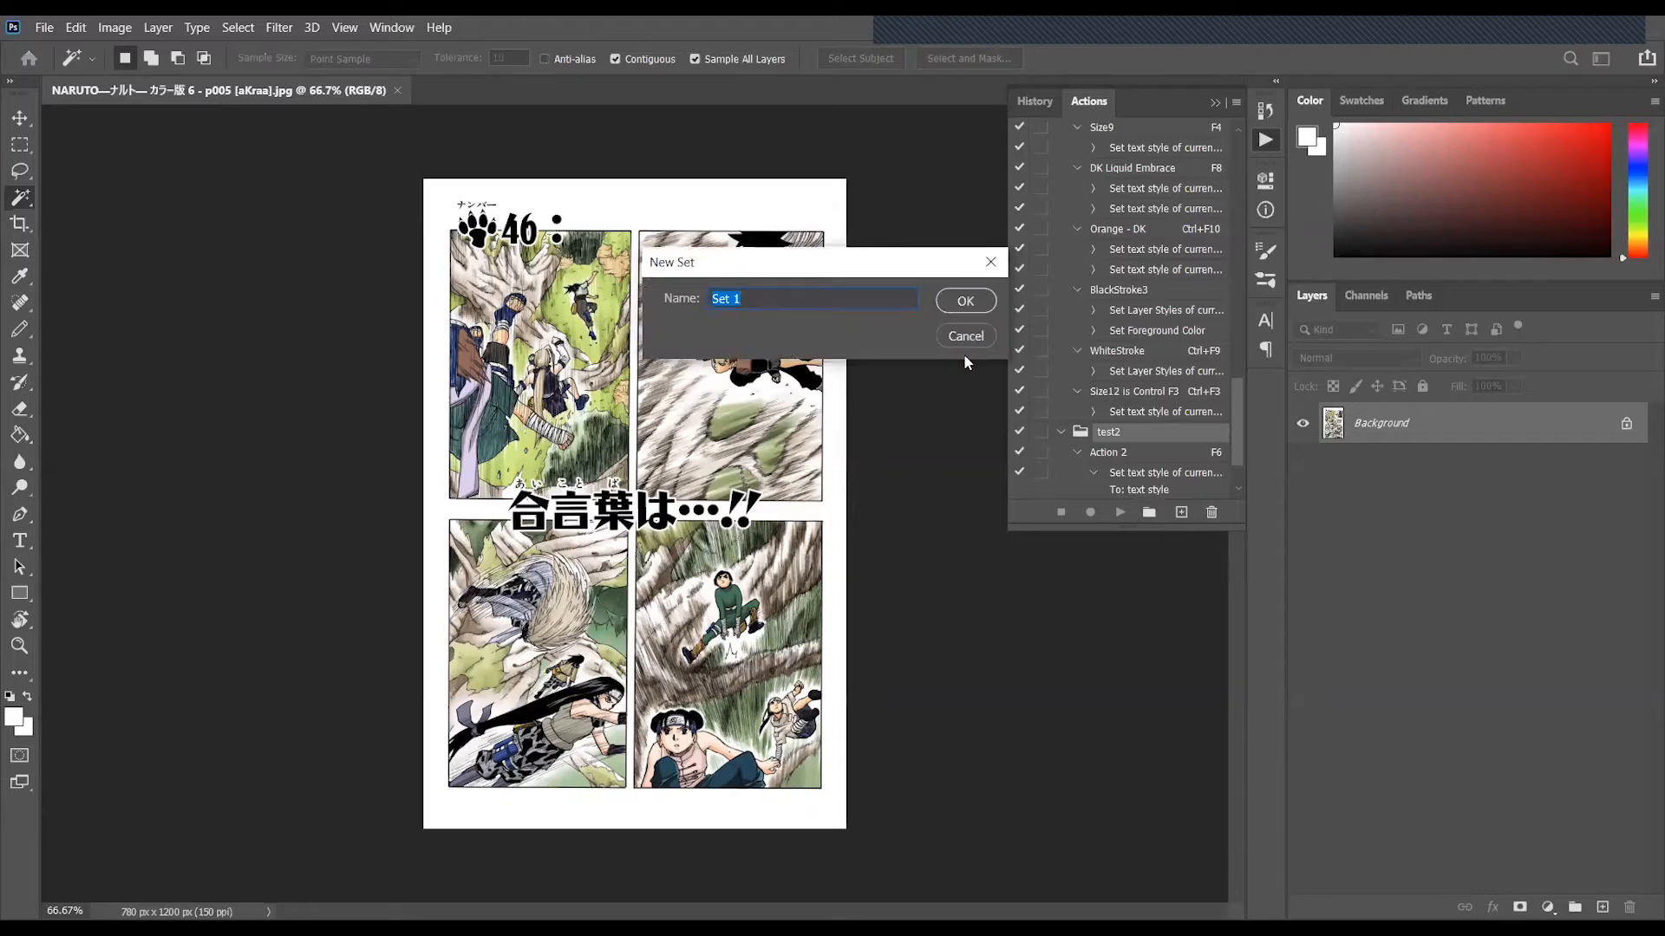
text(DuplicateBaseLayer)
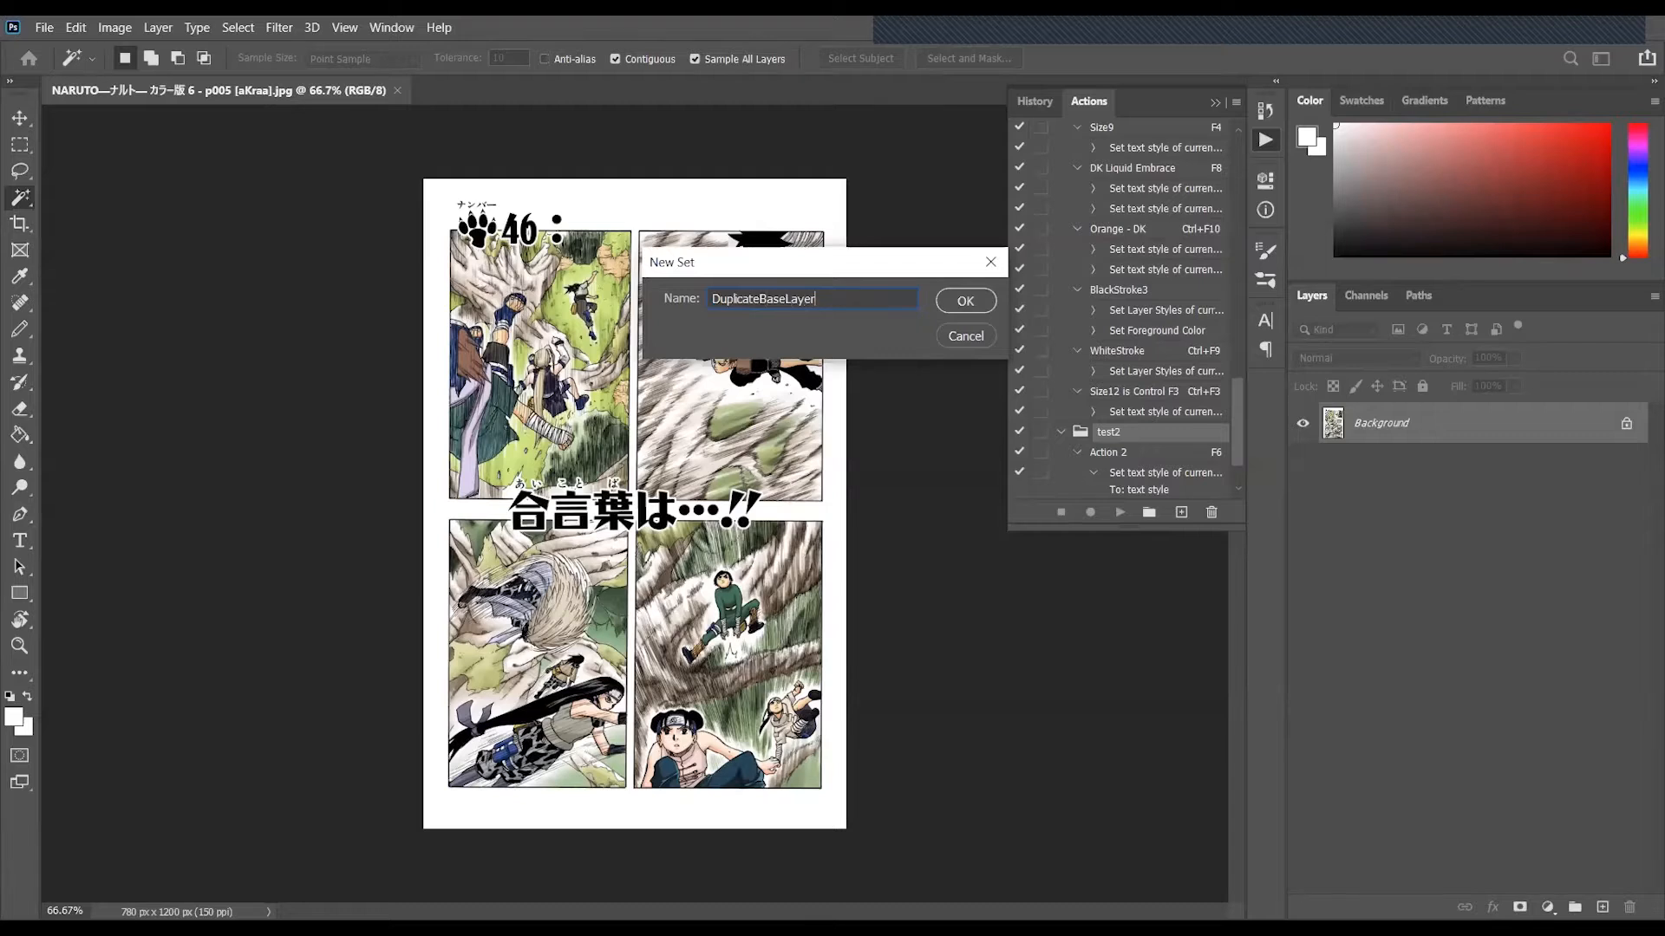
key(Return)
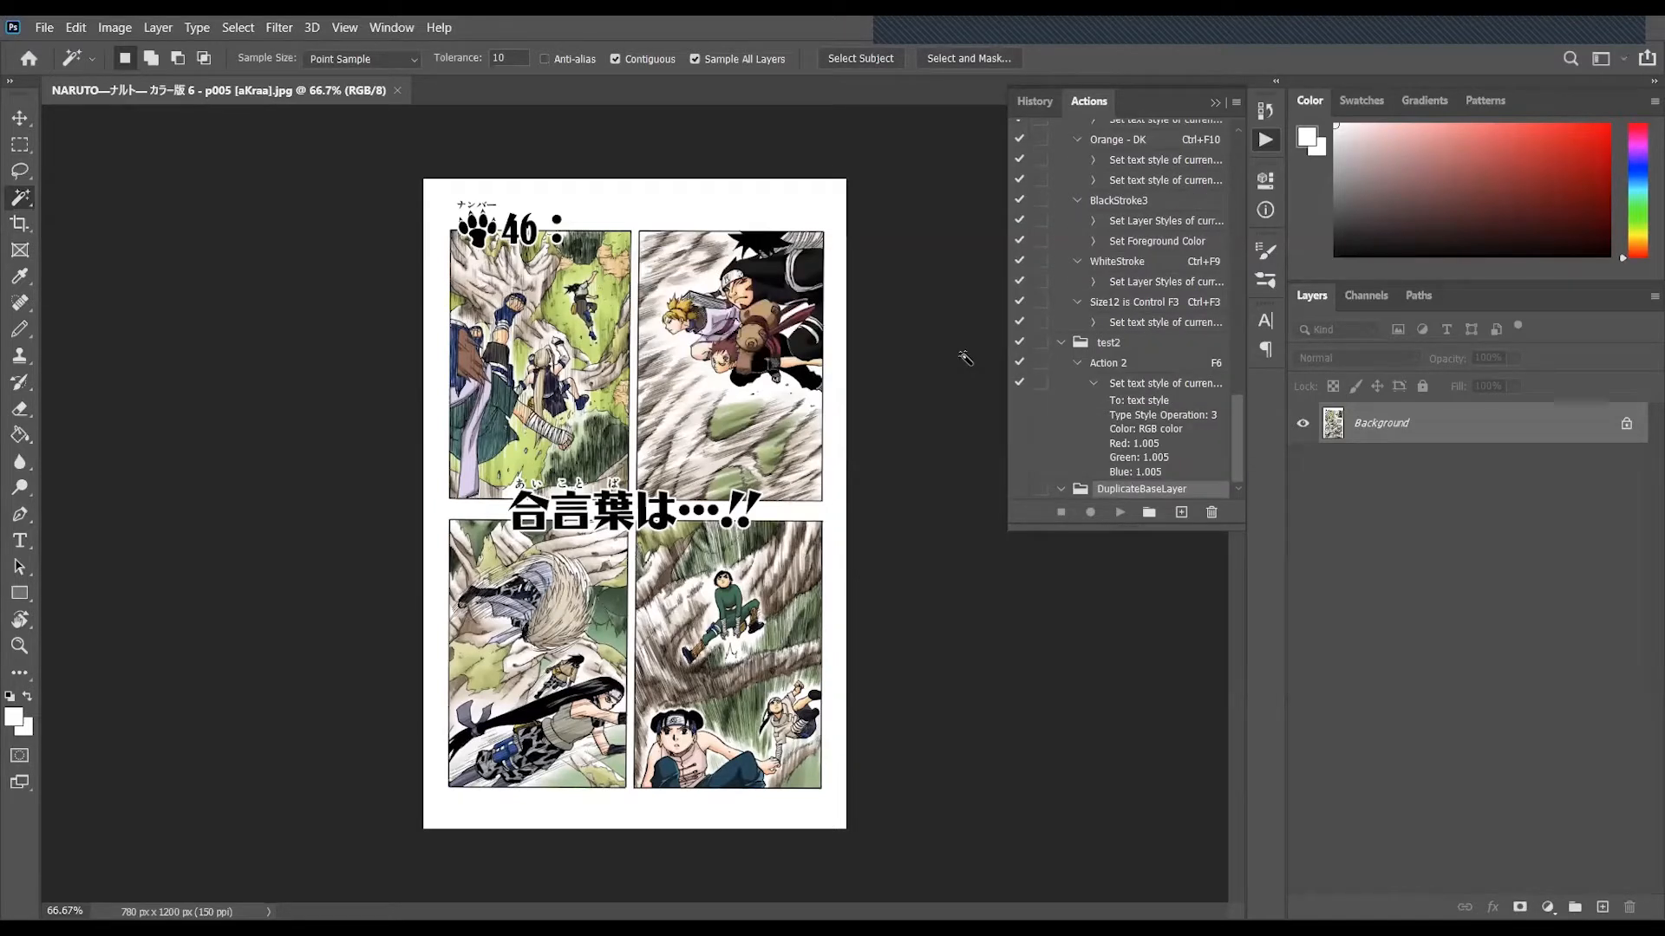
- Create an action named DuplicateBaseLayer222 in the DuplicateBaseLayer set and start recording it
click(1181, 515)
text(Duplicate)
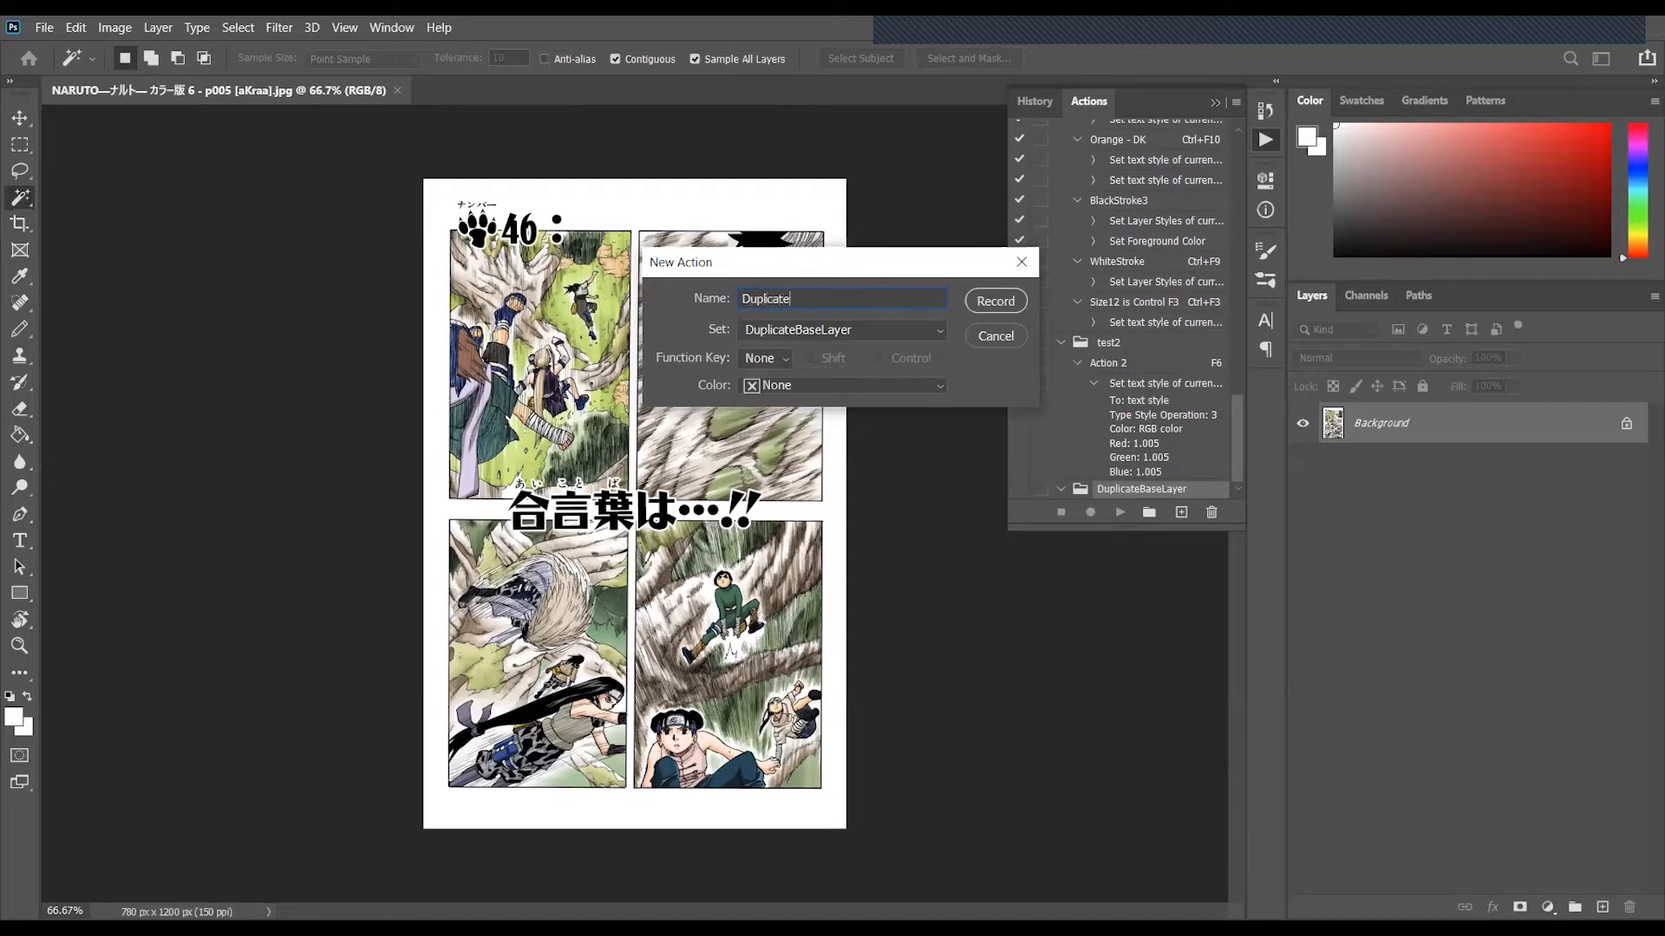
text(BaseLayer222)
click(992, 307)
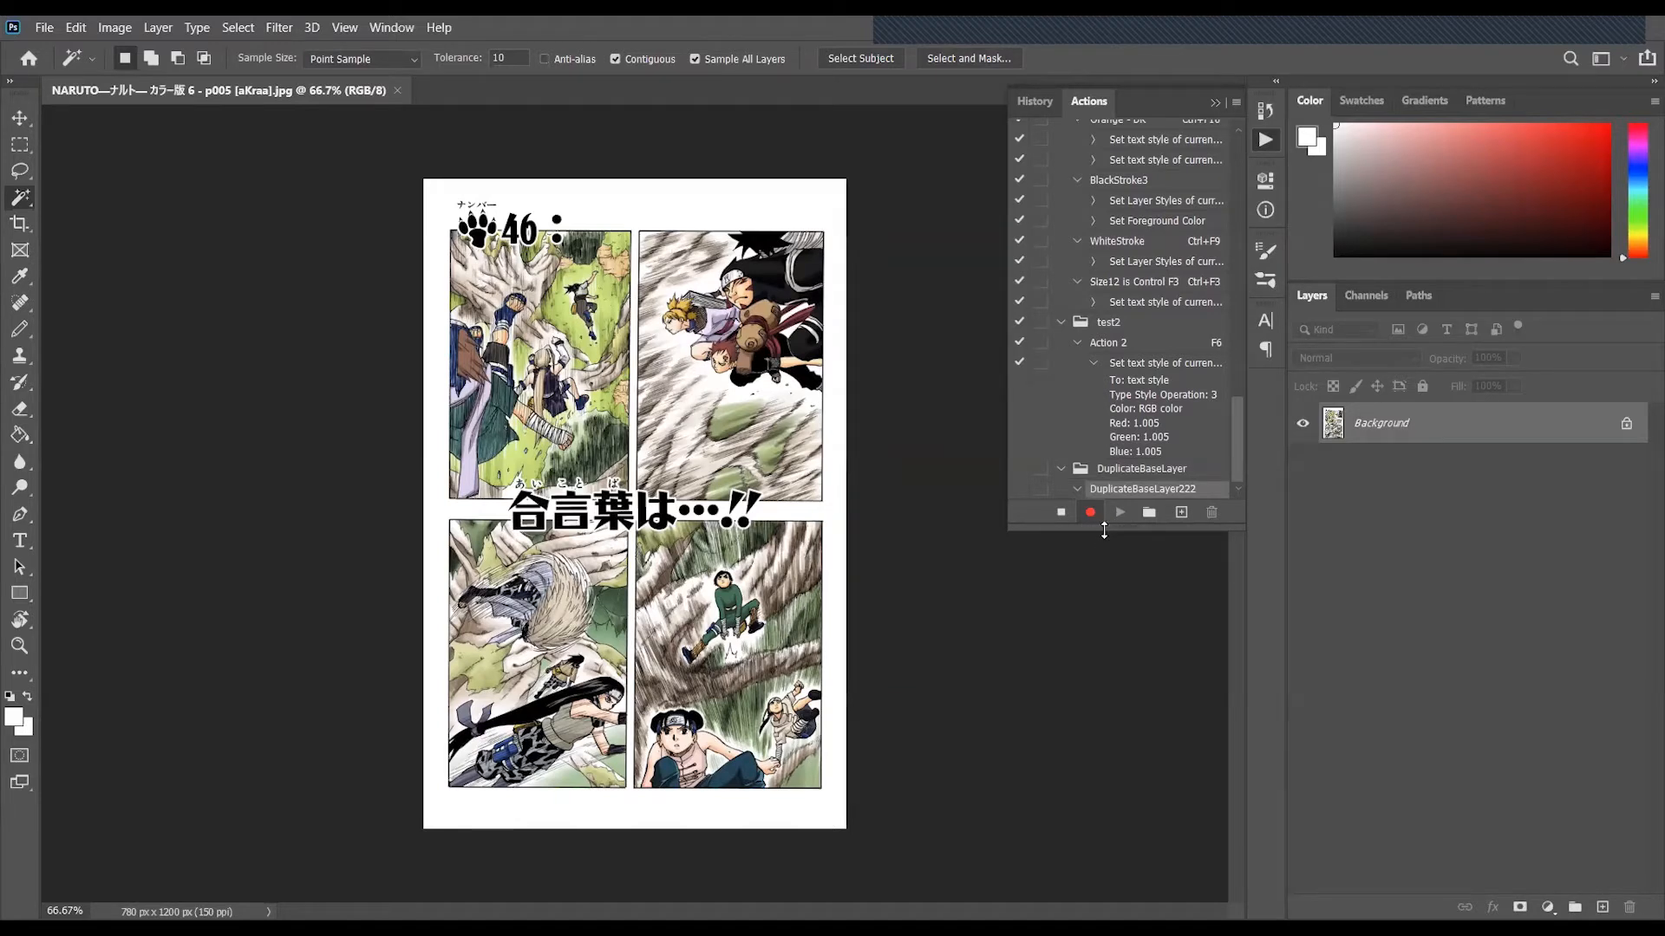
- Record duplicating the Background layer as Background copy, and stop the action recording
right_click(1456, 427)
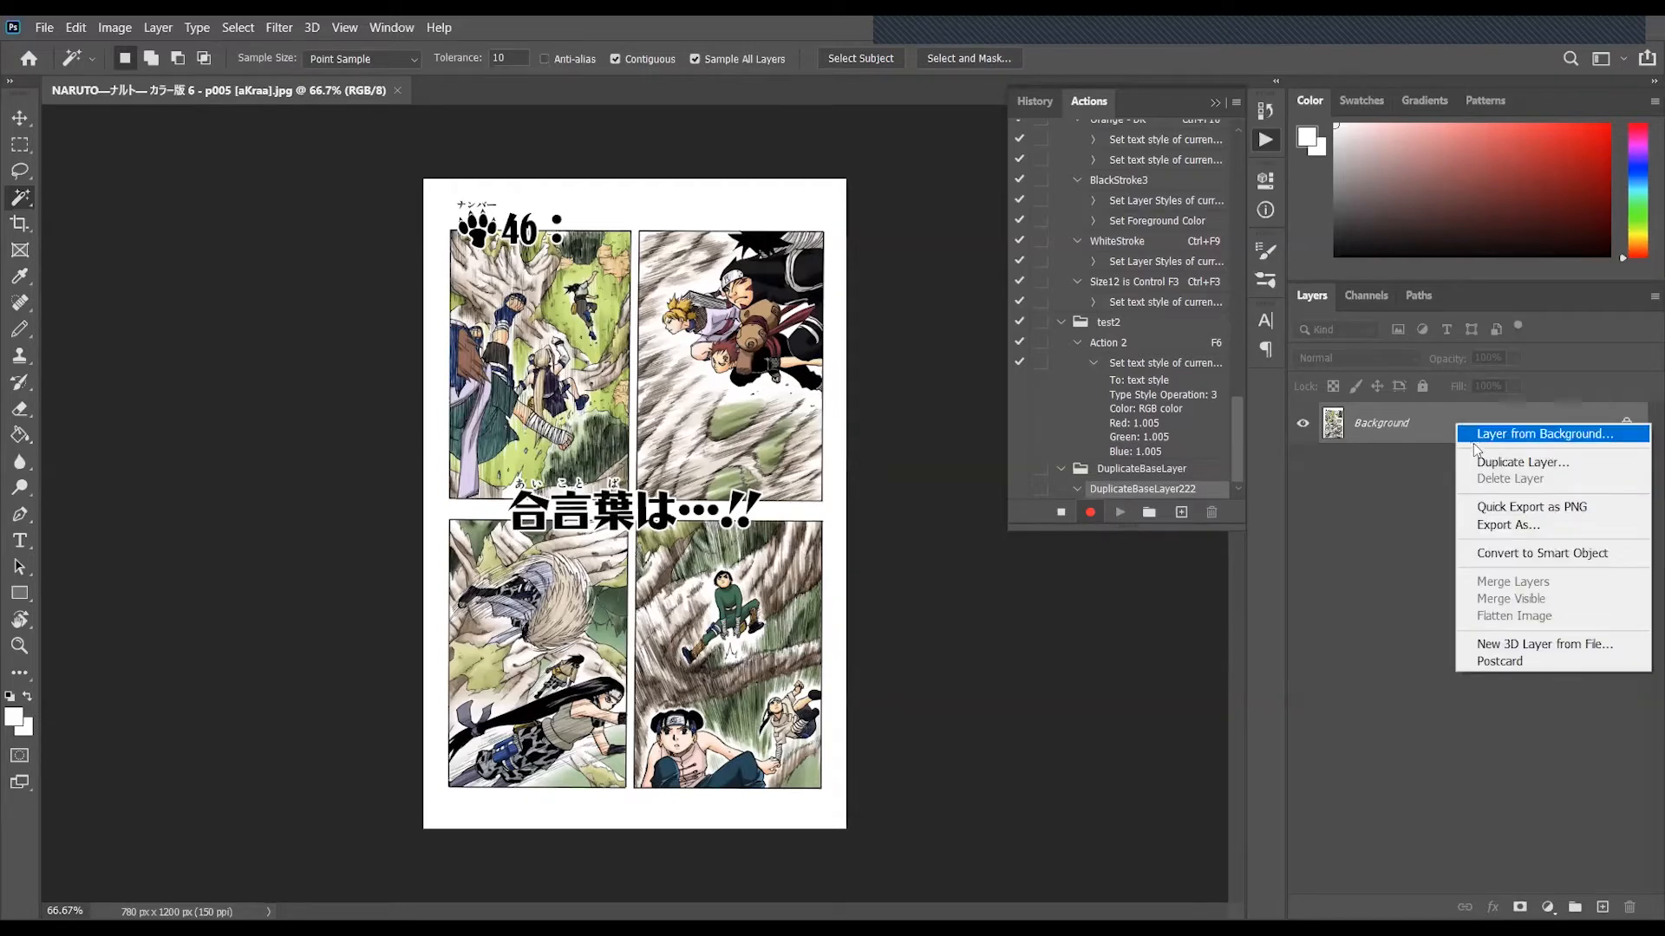
click(1488, 466)
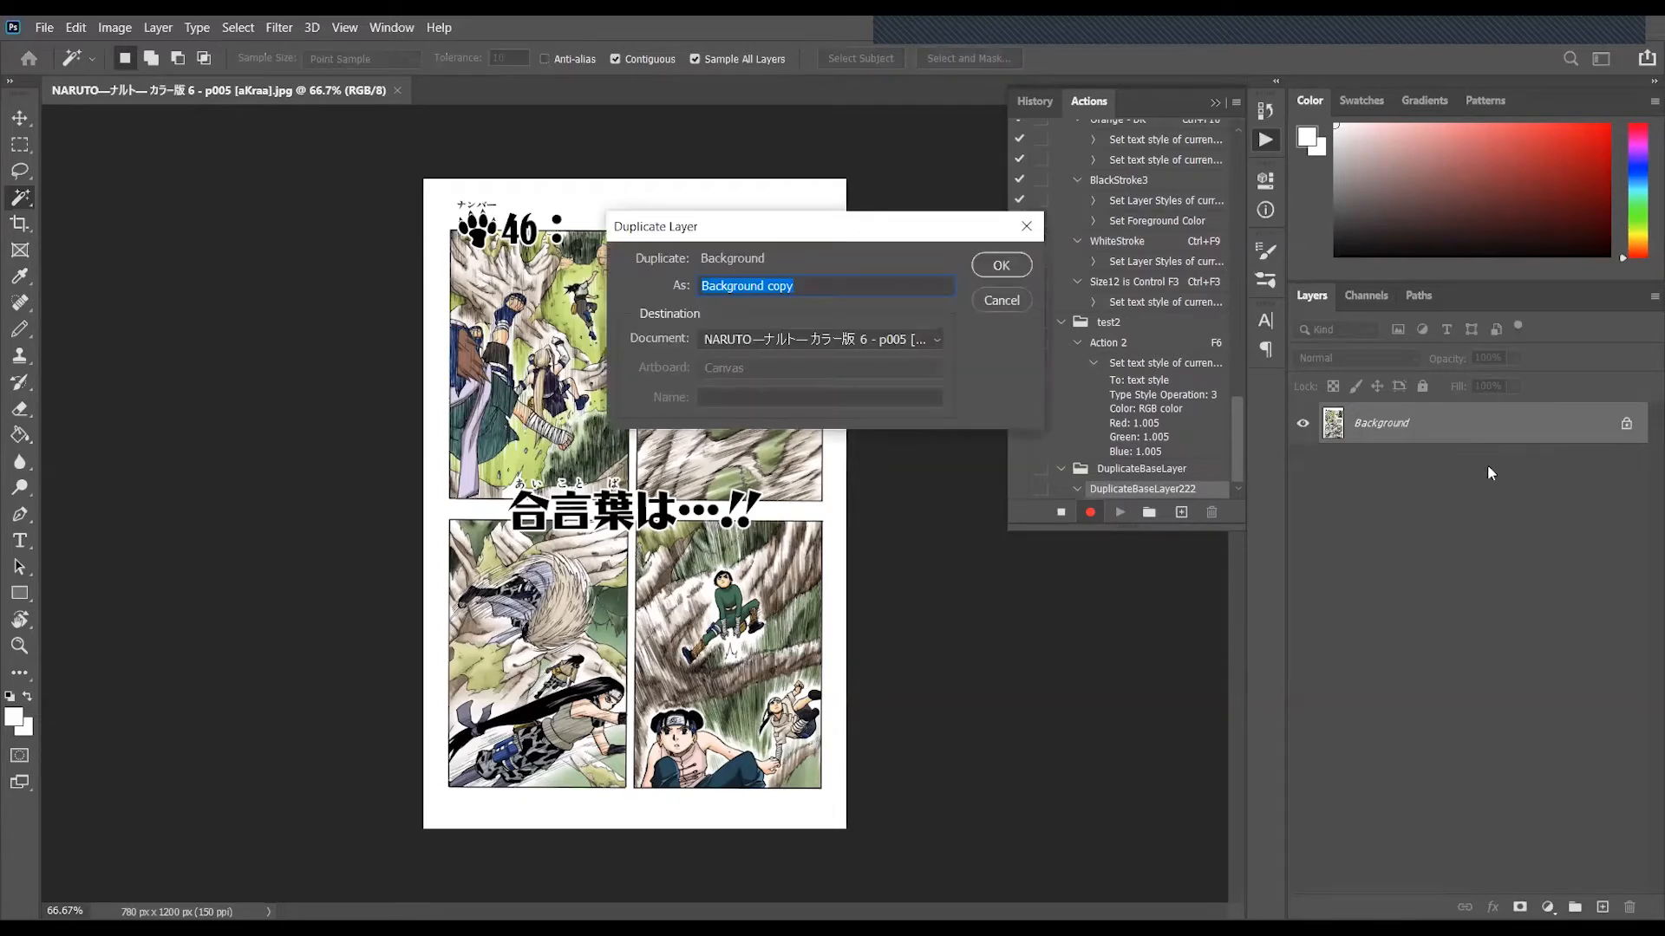
click(1015, 265)
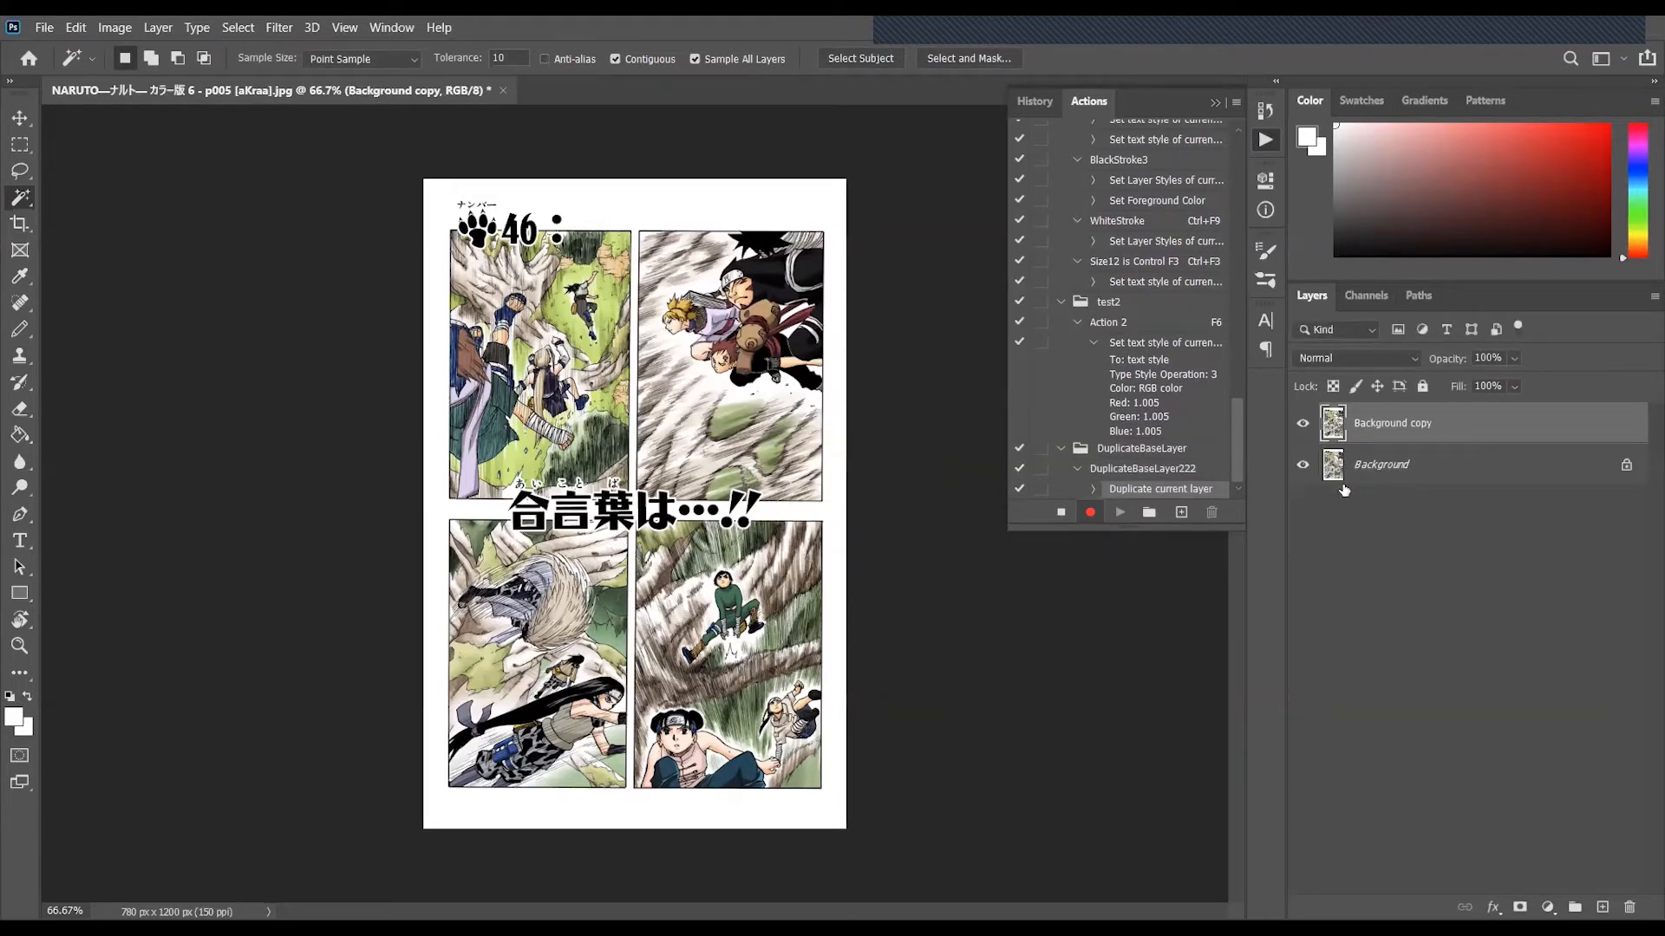
click(1062, 514)
- Delete the Background copy layer and play the DuplicateBaseLayer222 action to test it
click(1124, 453)
click(1184, 472)
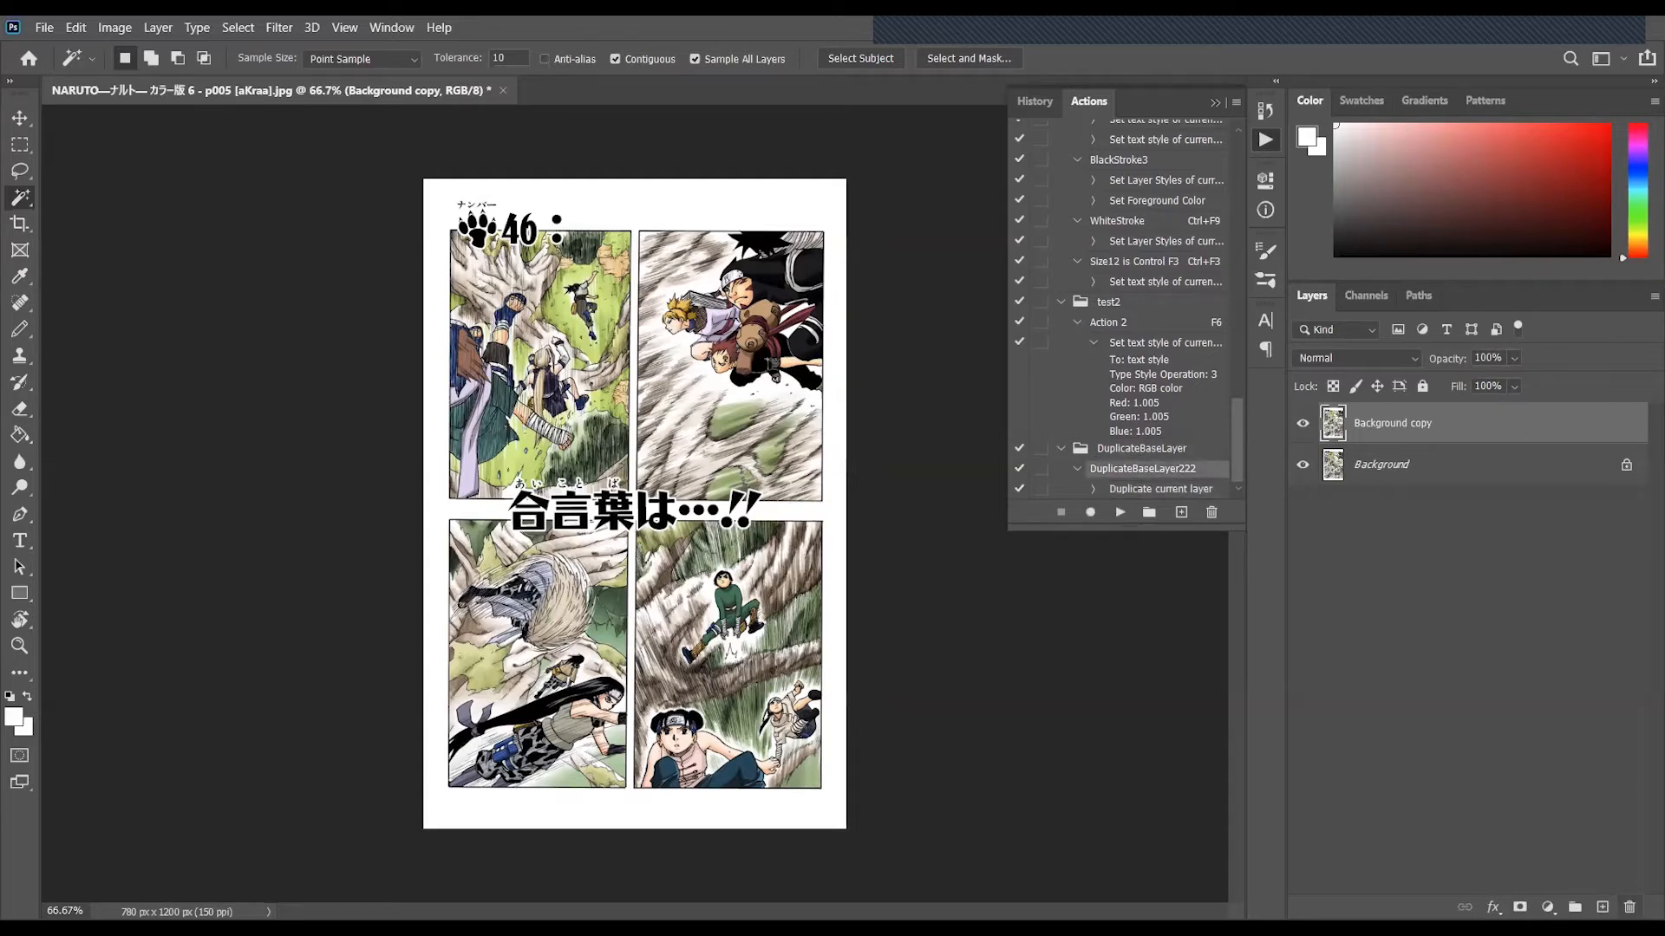
click(1630, 907)
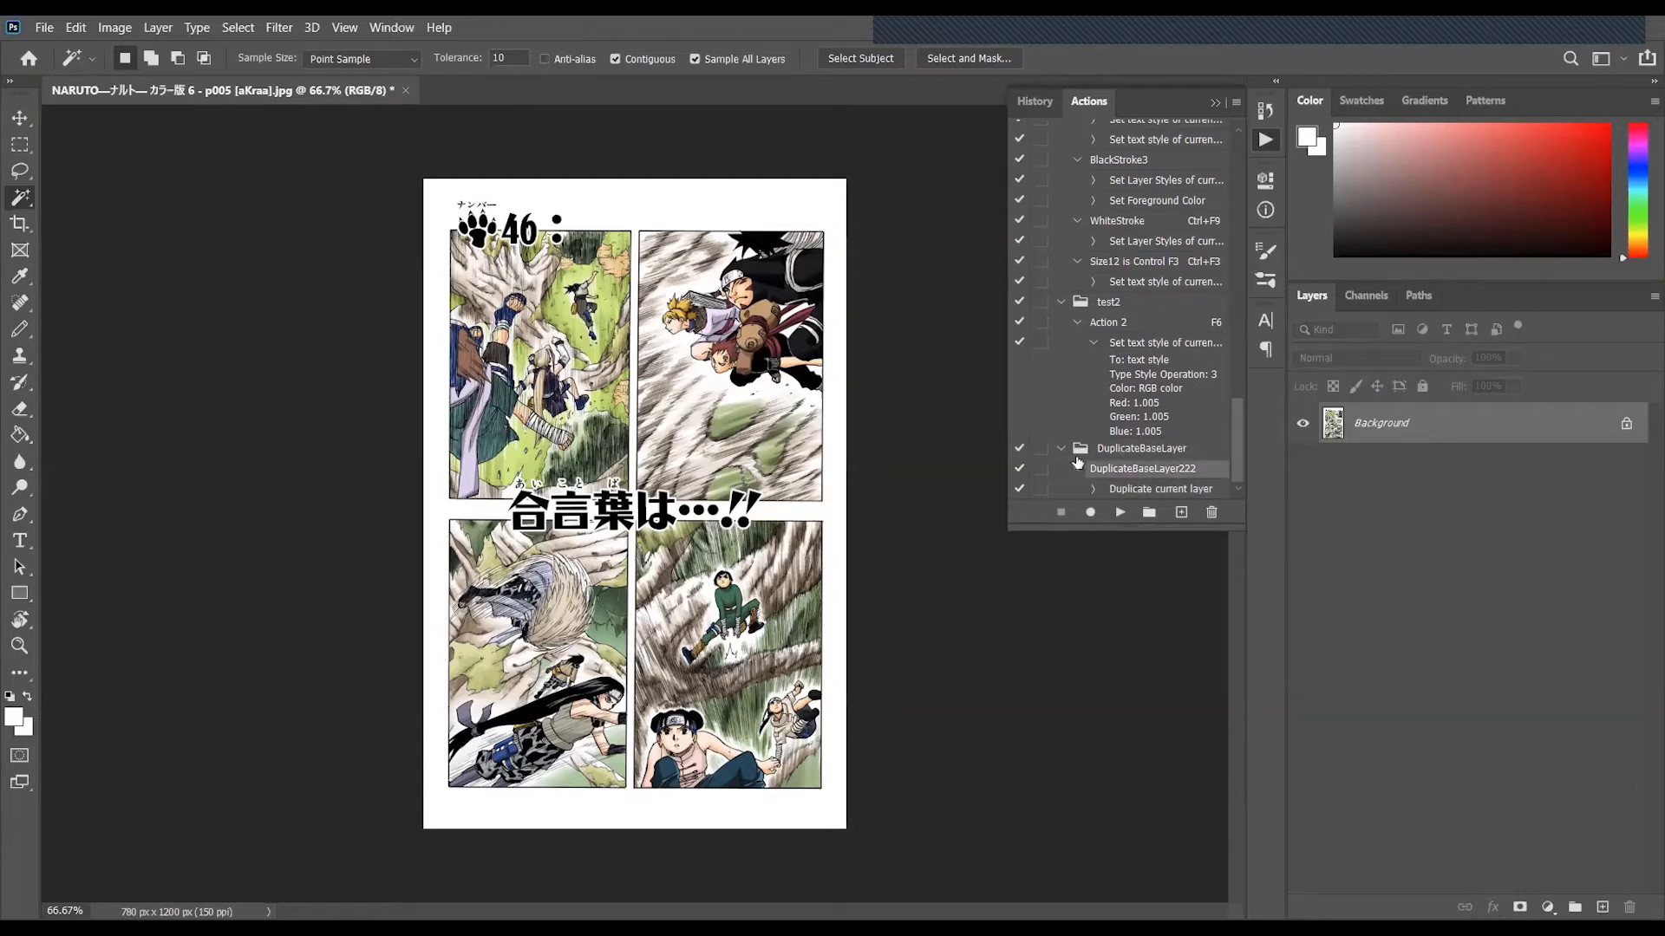
click(1120, 513)
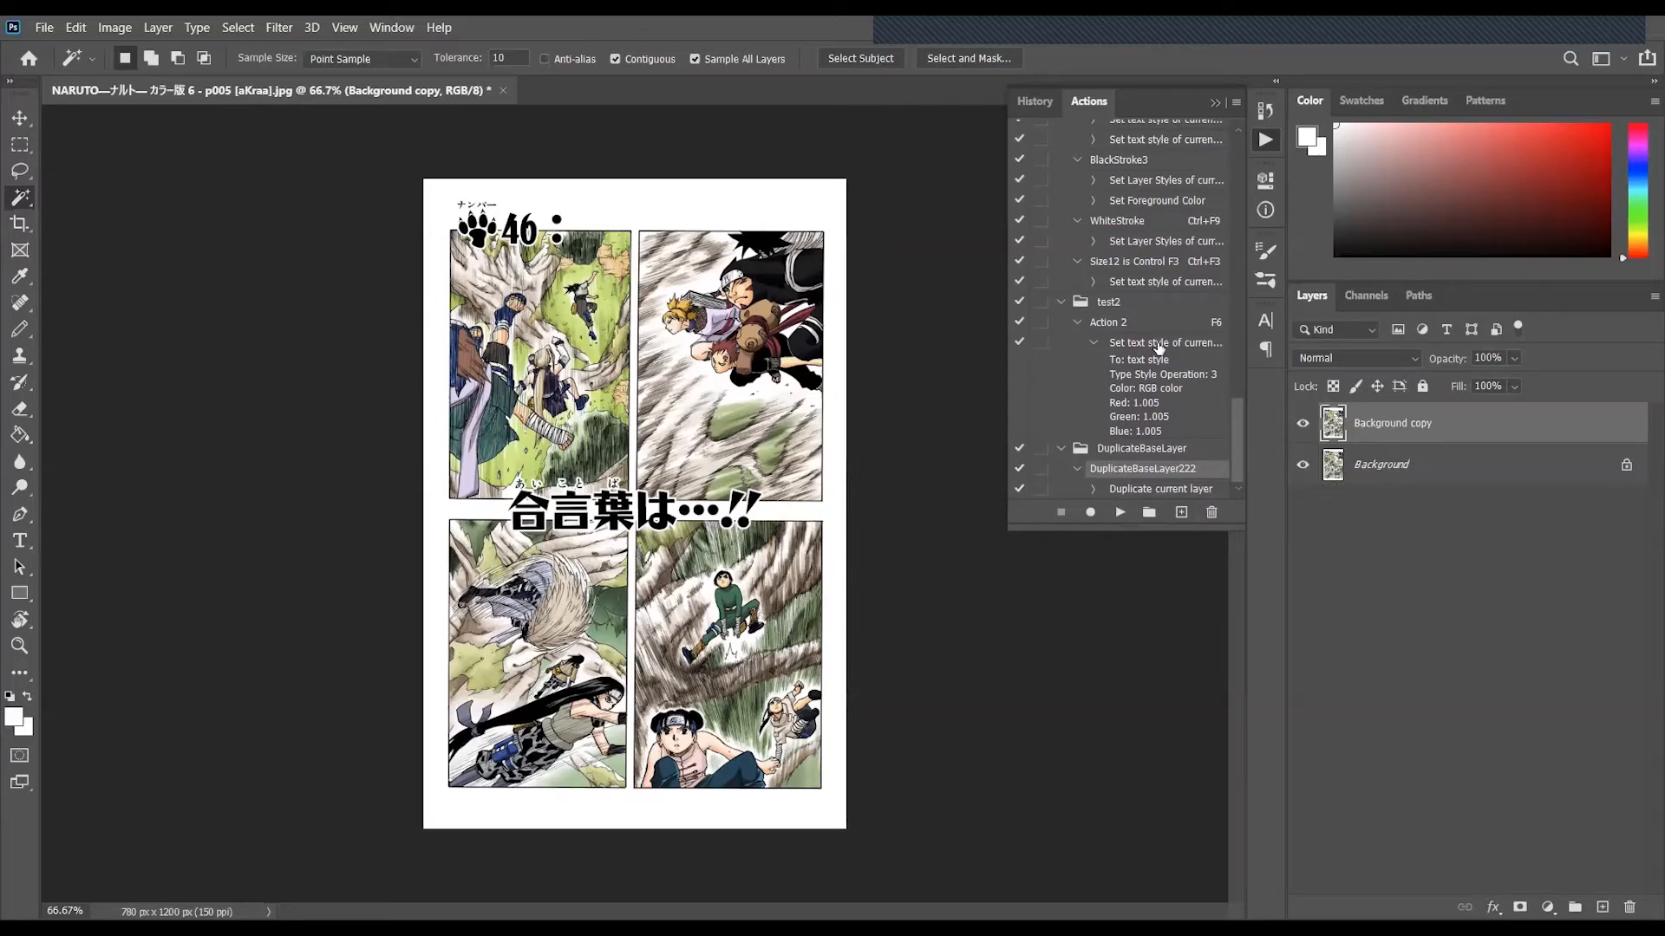
- Toggle the visibility of the Background copy and Background layers to compare them
click(1302, 465)
click(1304, 425)
click(1302, 425)
click(1303, 464)
click(1303, 465)
click(1302, 425)
click(1303, 425)
click(1303, 465)
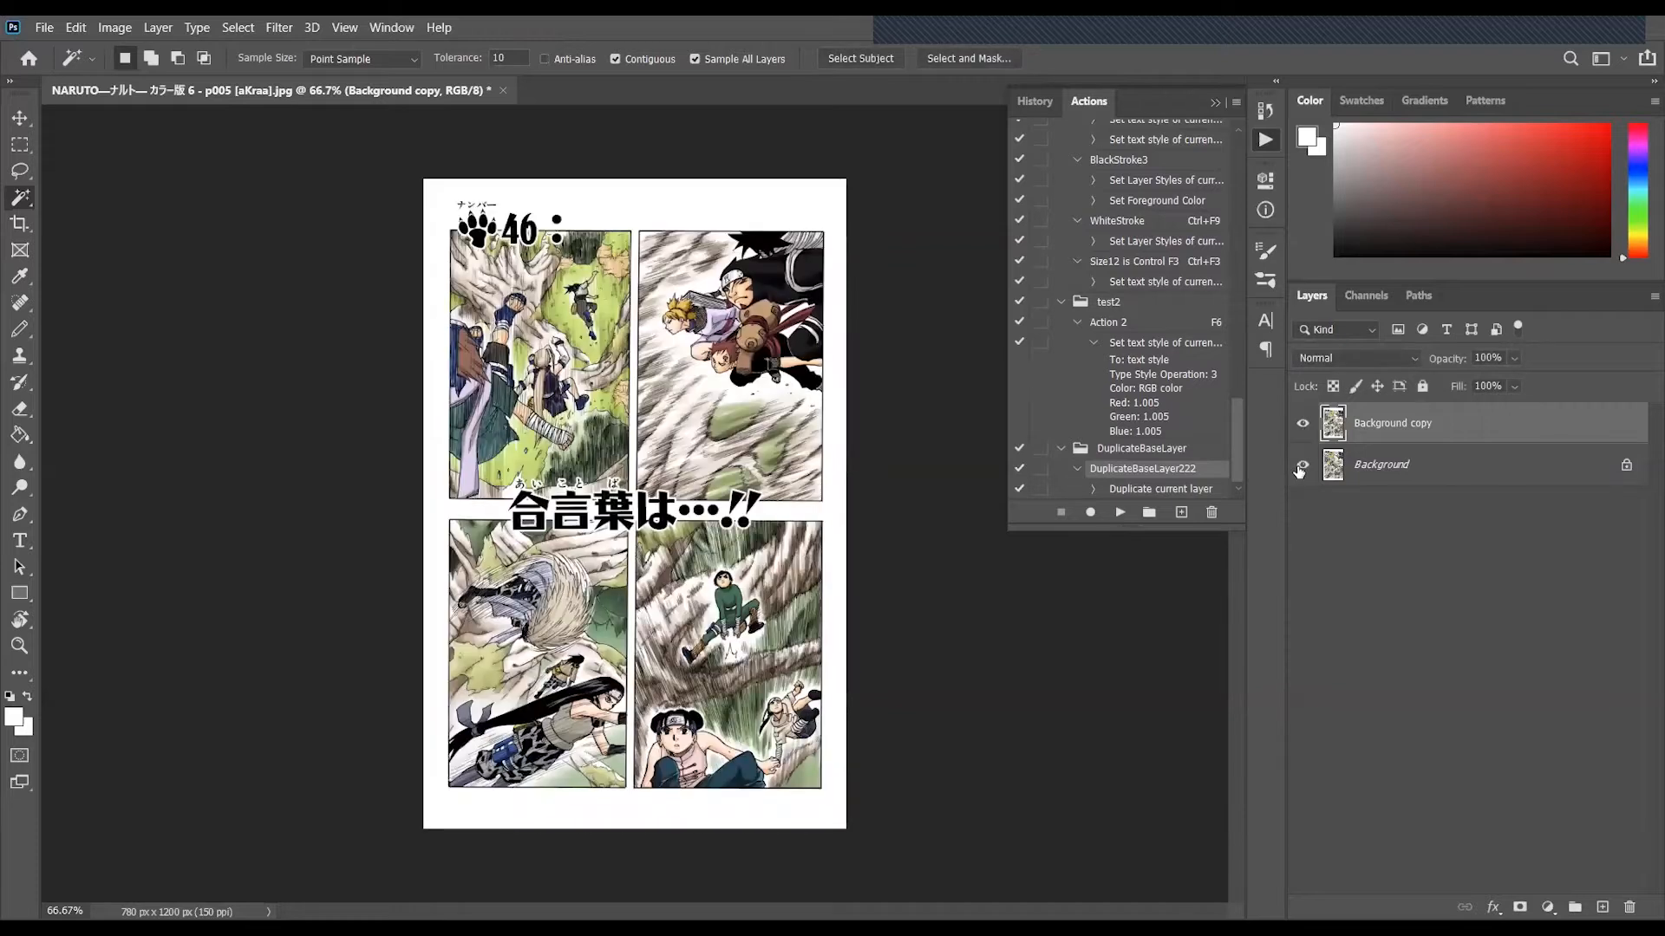
- Paint a thick red diagonal stroke across the upper middle of the page on the Background copy layer
click(1435, 484)
click(1379, 428)
key(b)
drag(1533, 185, 1645, 82)
drag(733, 364, 607, 475)
- Switch the Background copy layer off and on to compare it with the original, and leave it hidden
click(1304, 424)
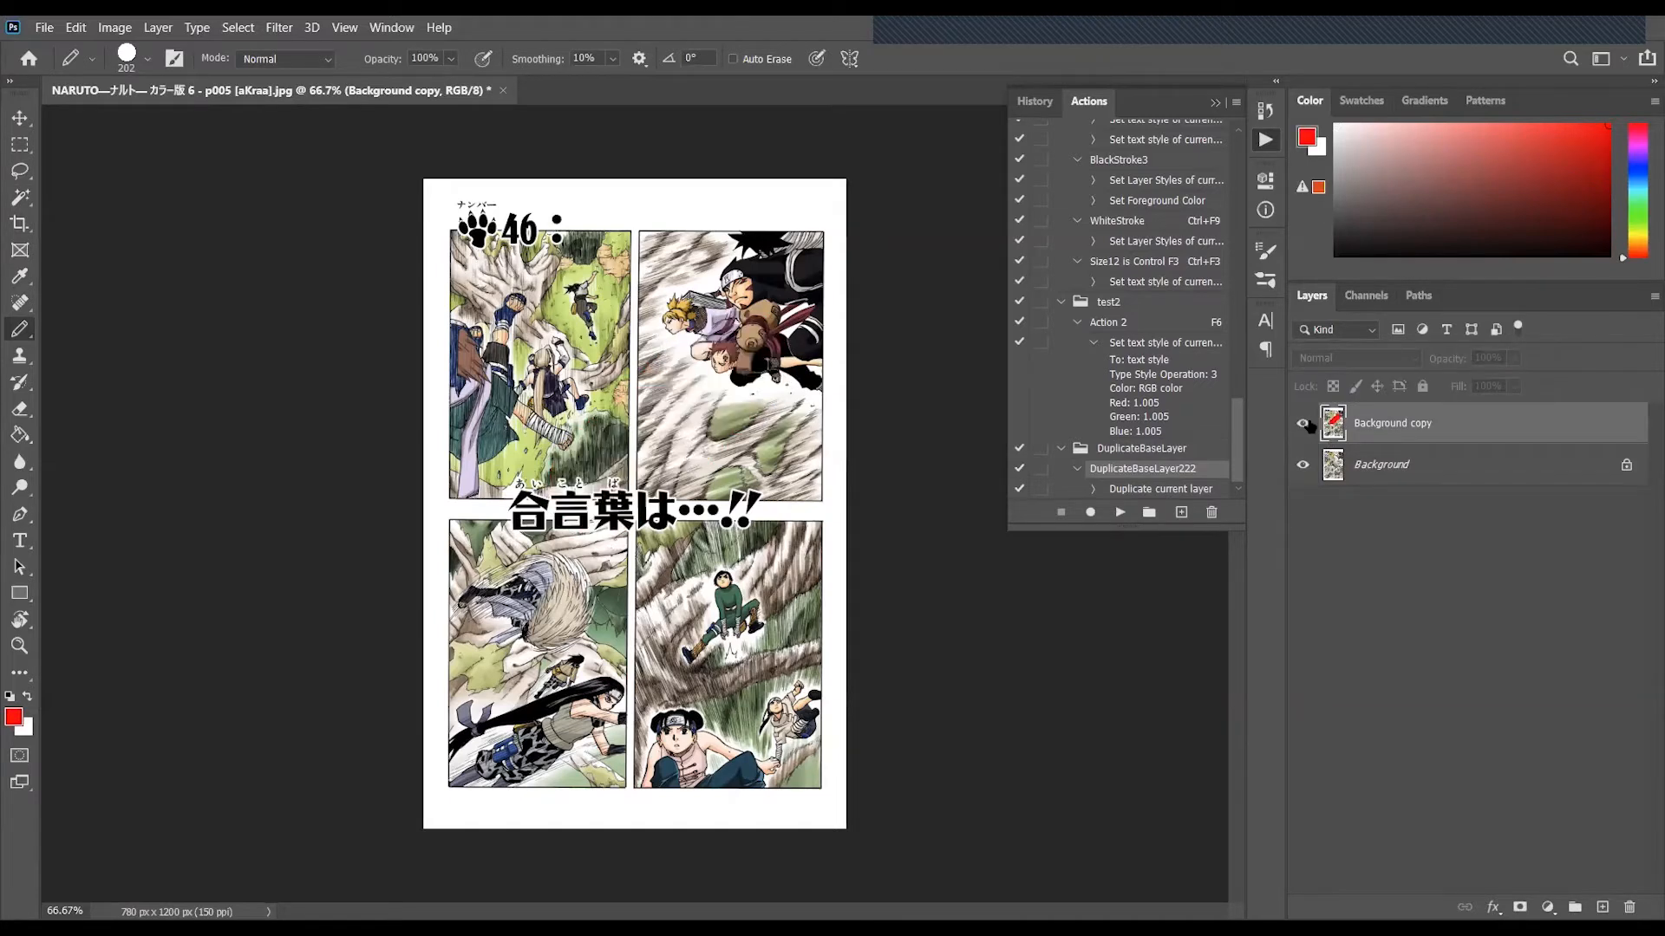
click(1303, 424)
click(1304, 424)
click(1303, 424)
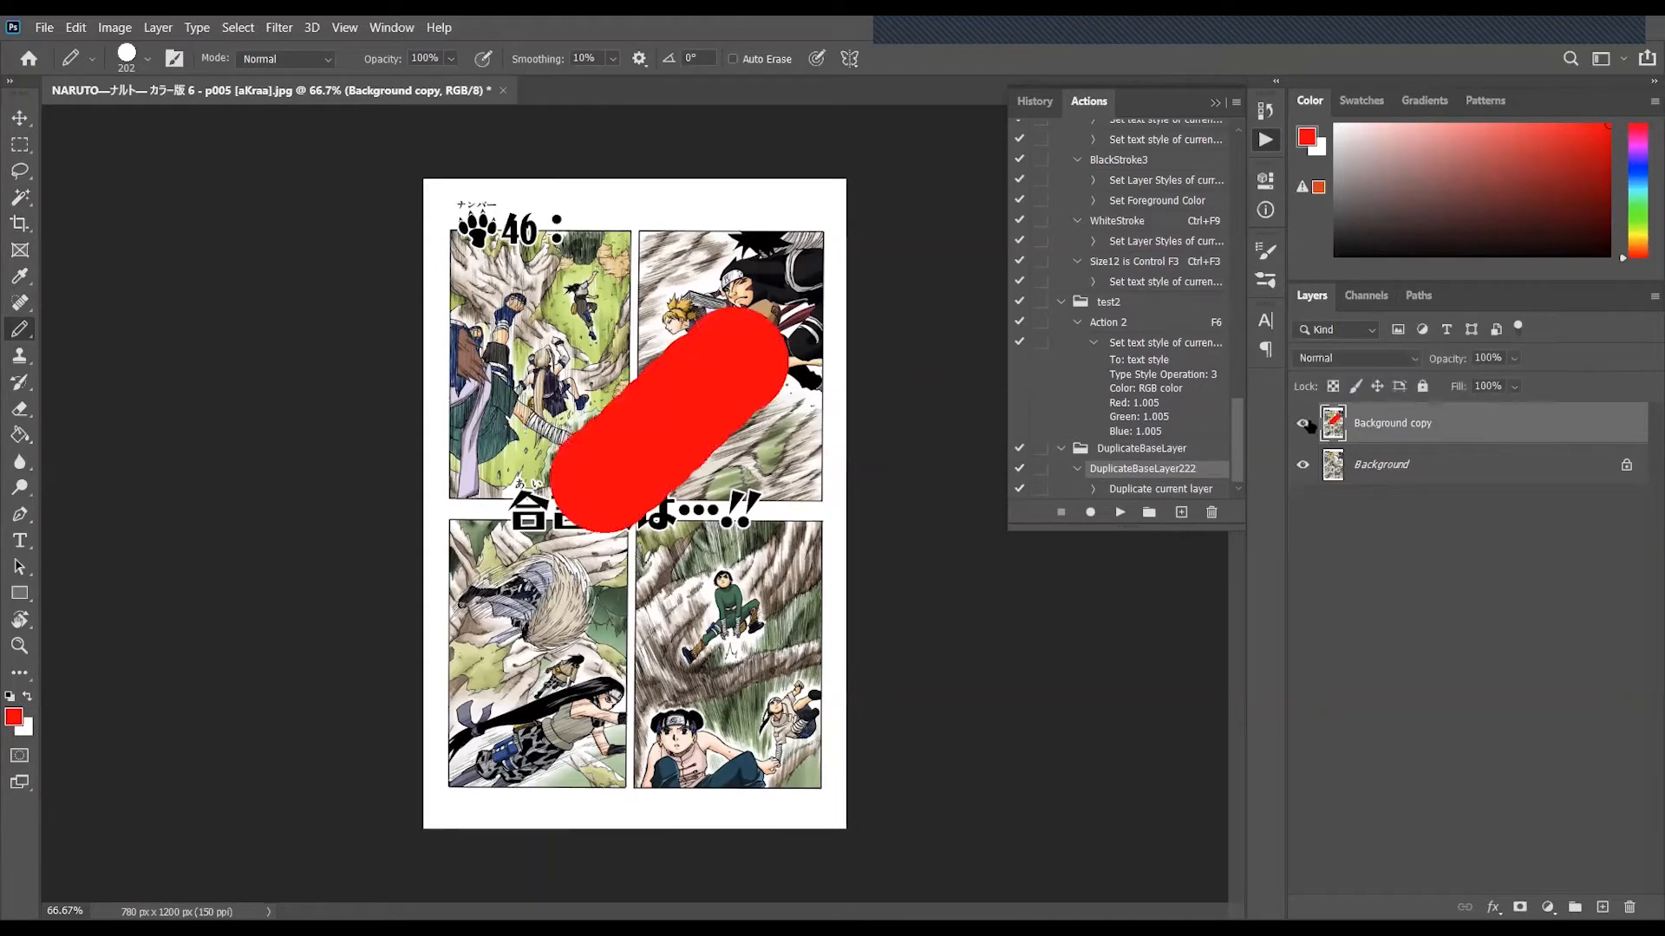
click(1304, 424)
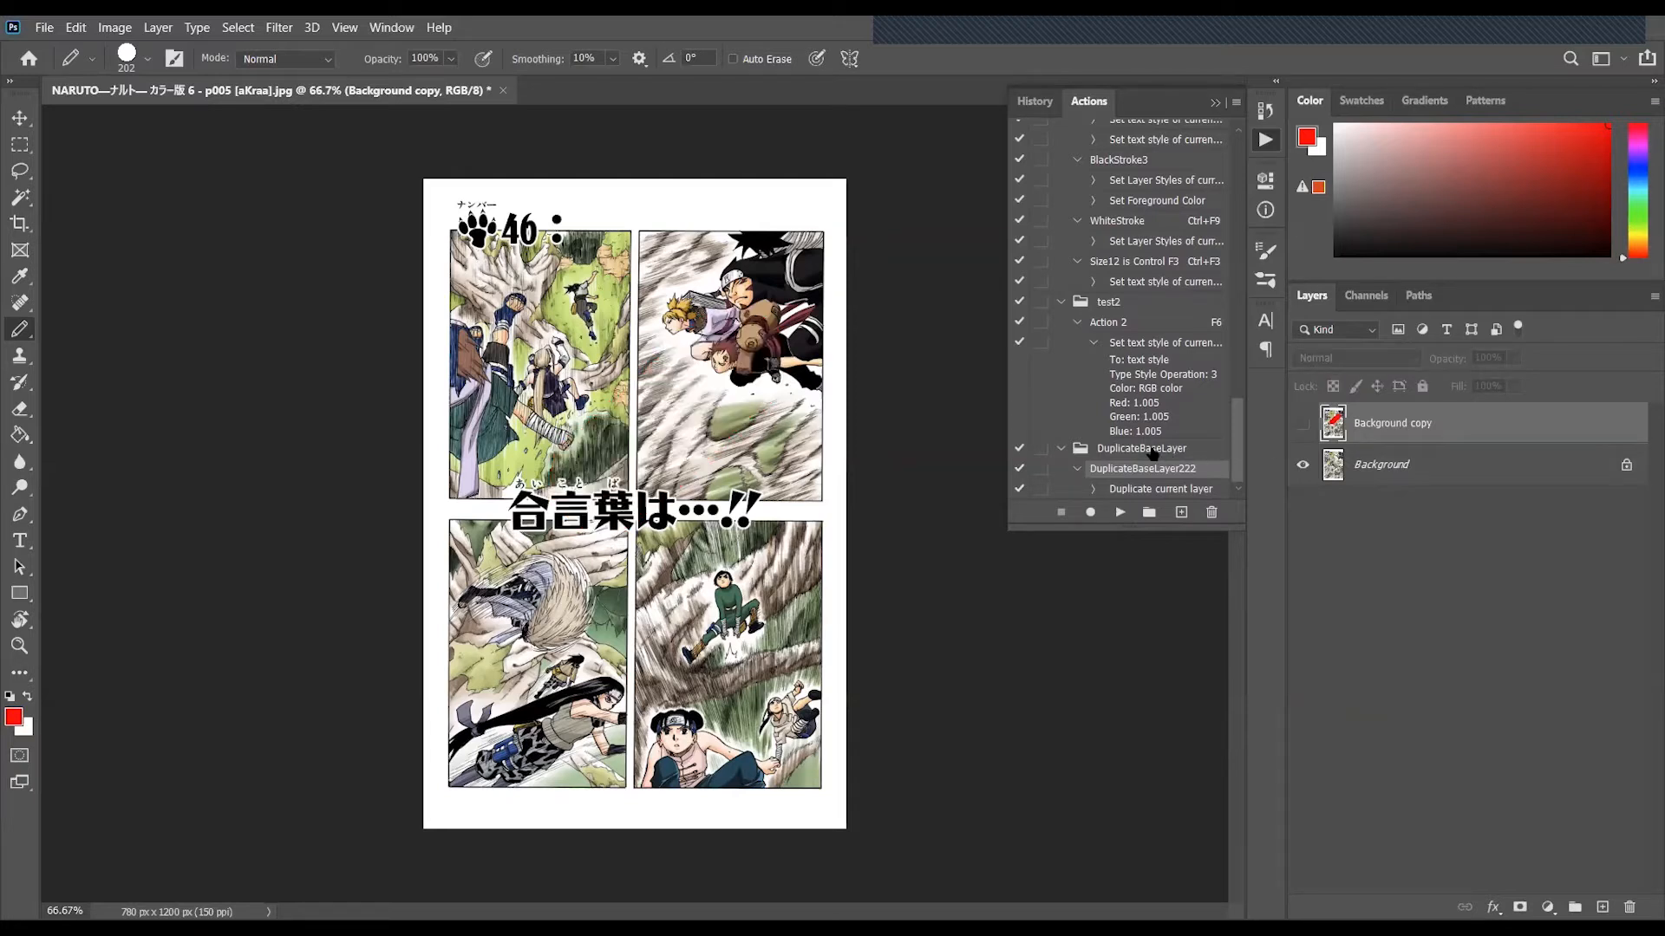
- Start the Image Processor script and choose the NARUTO volume 06 folder as the source of the images
click(54, 30)
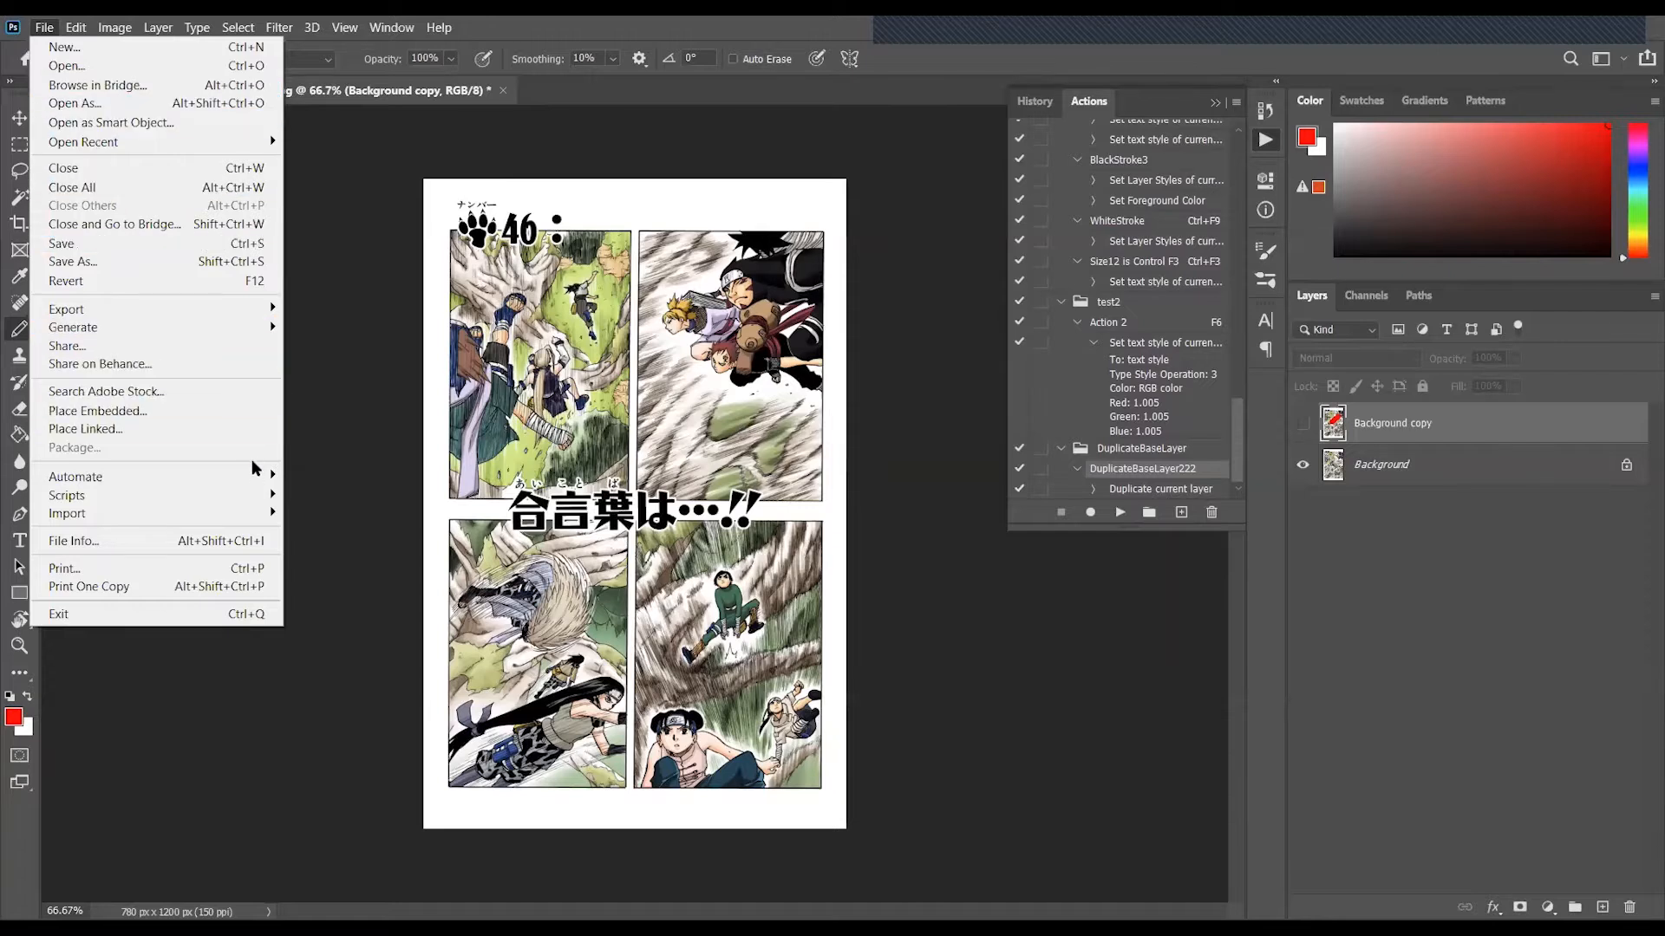
mouse_move(265, 502)
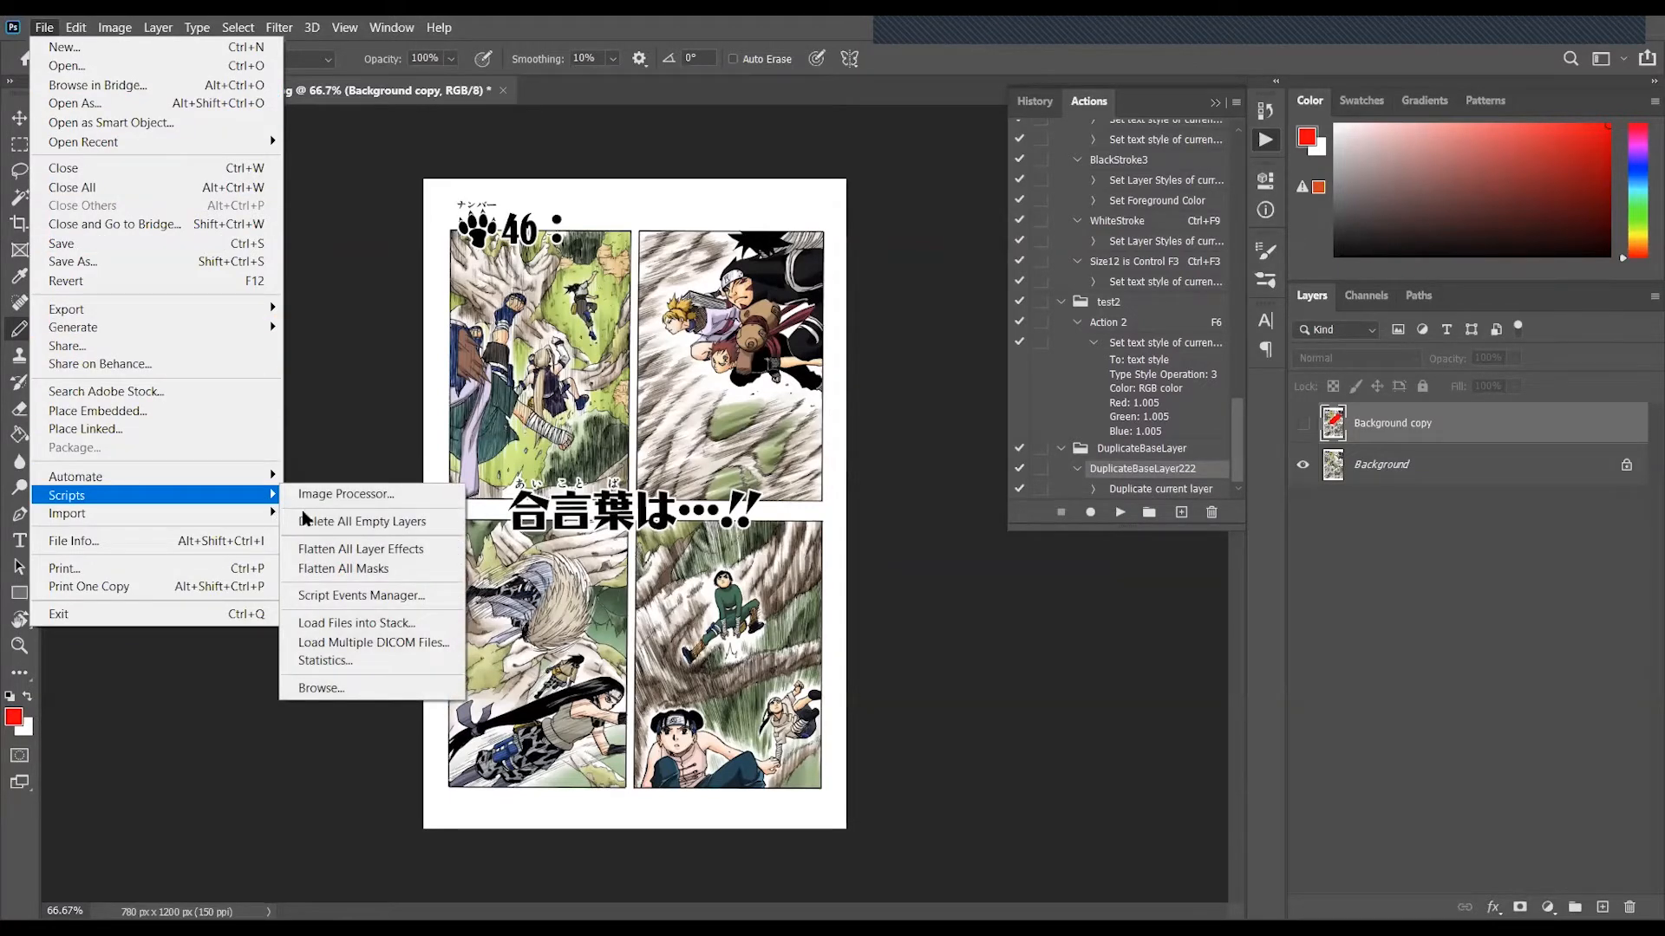
click(410, 495)
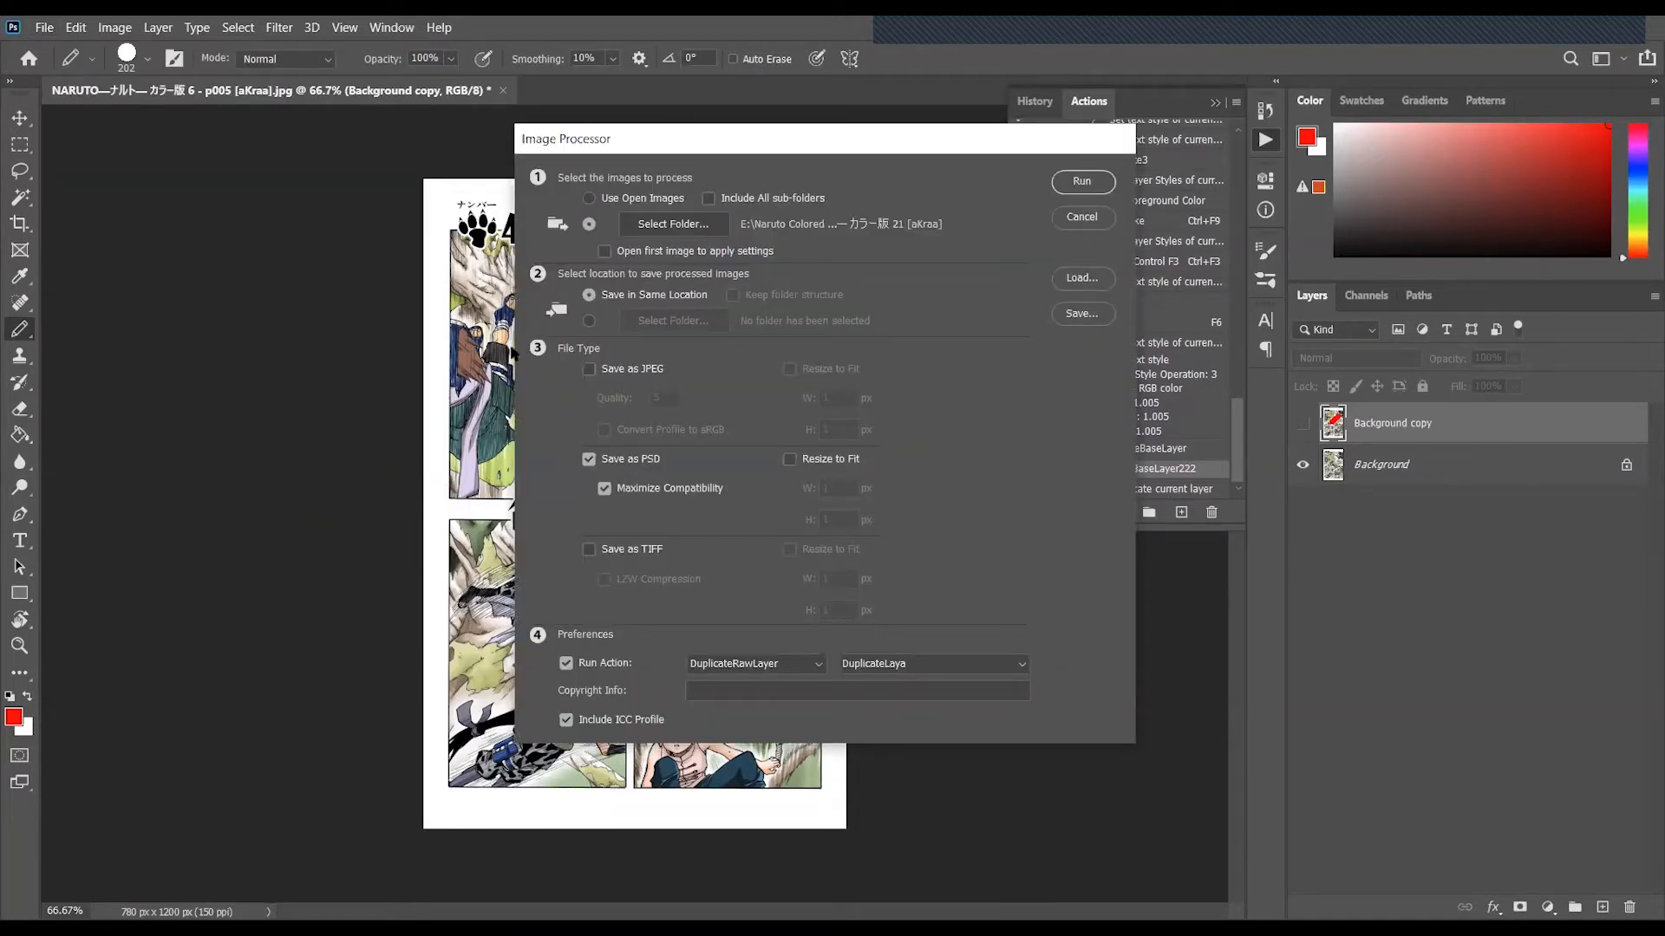
click(694, 226)
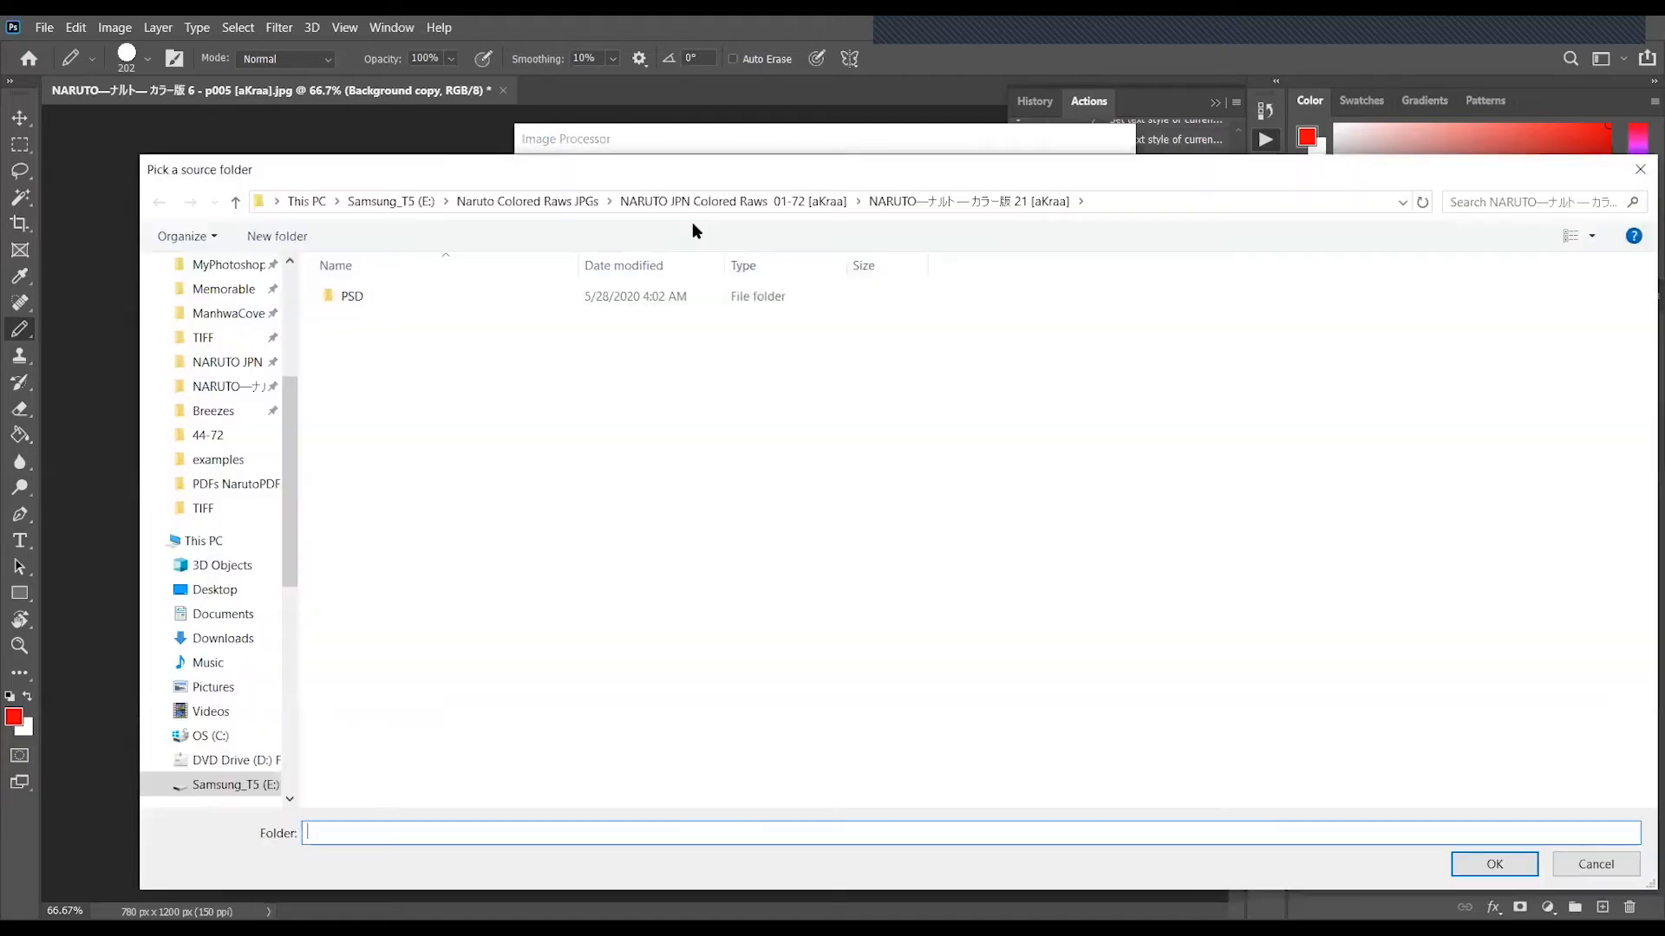
click(732, 200)
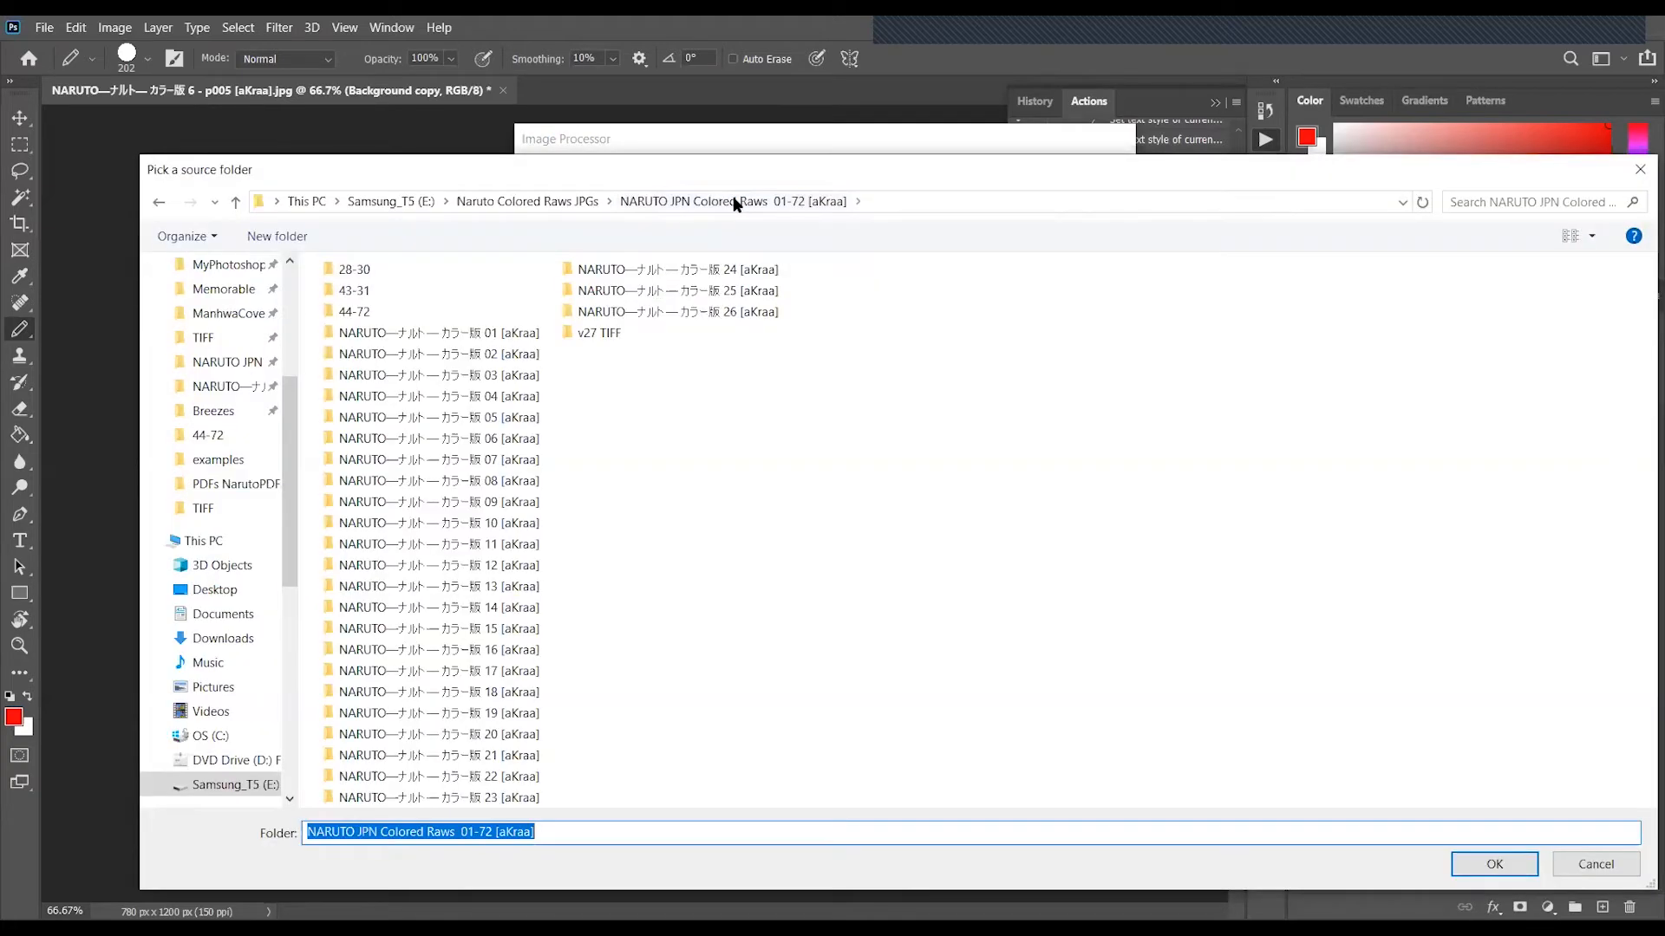
click(497, 439)
double_click(498, 439)
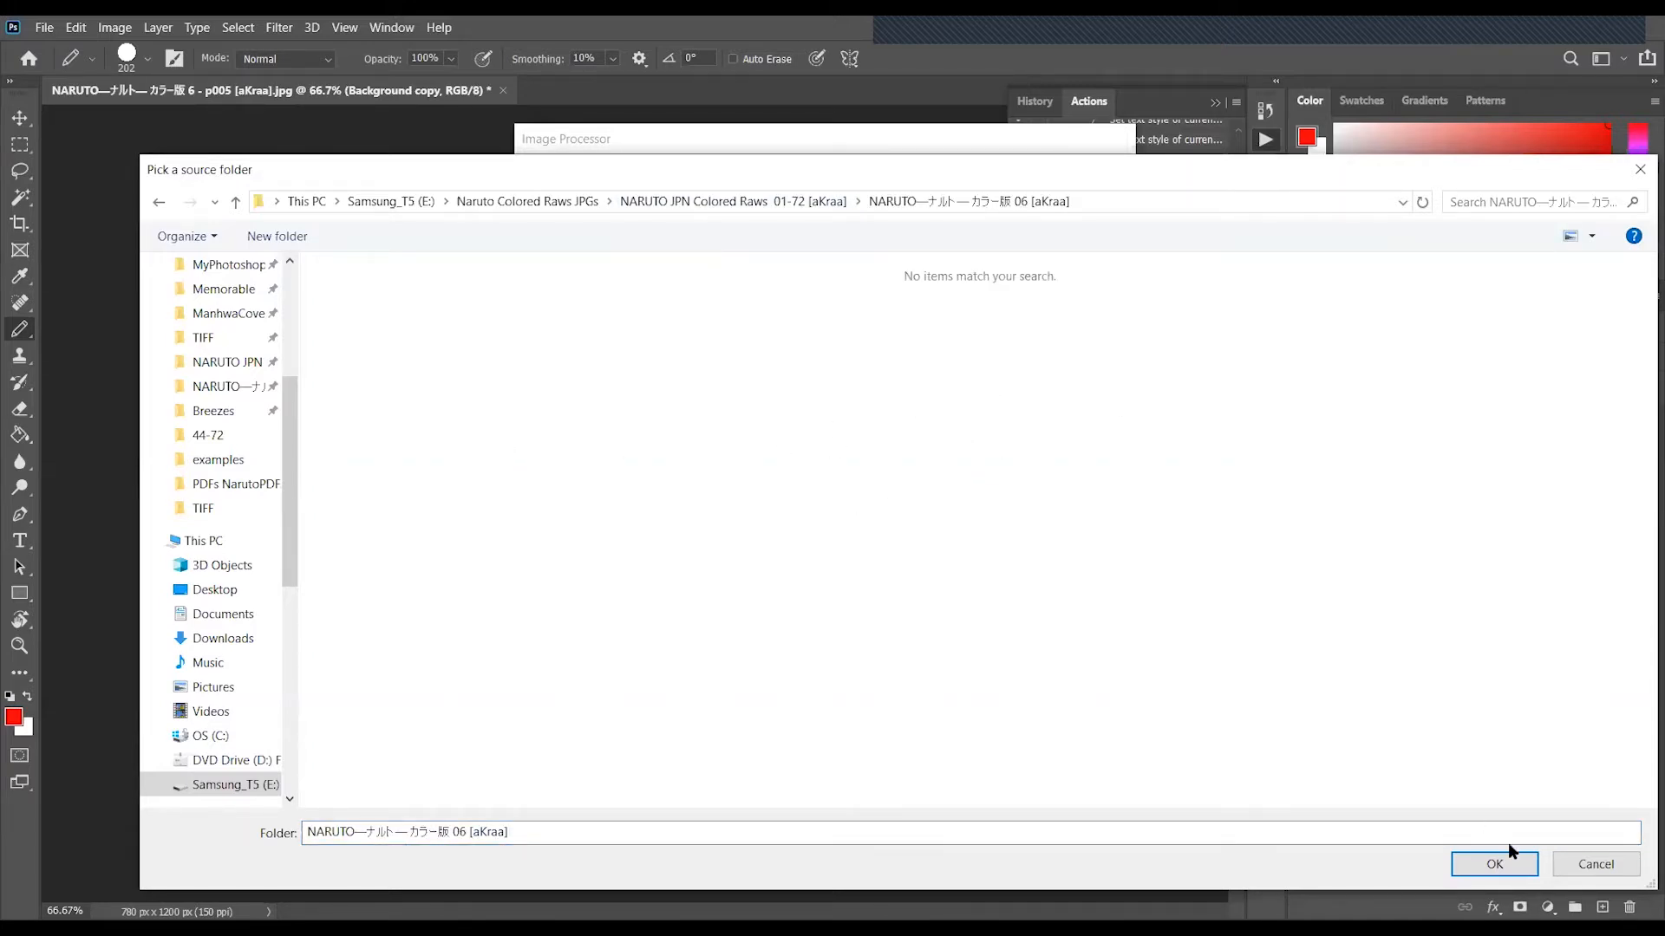
click(1495, 863)
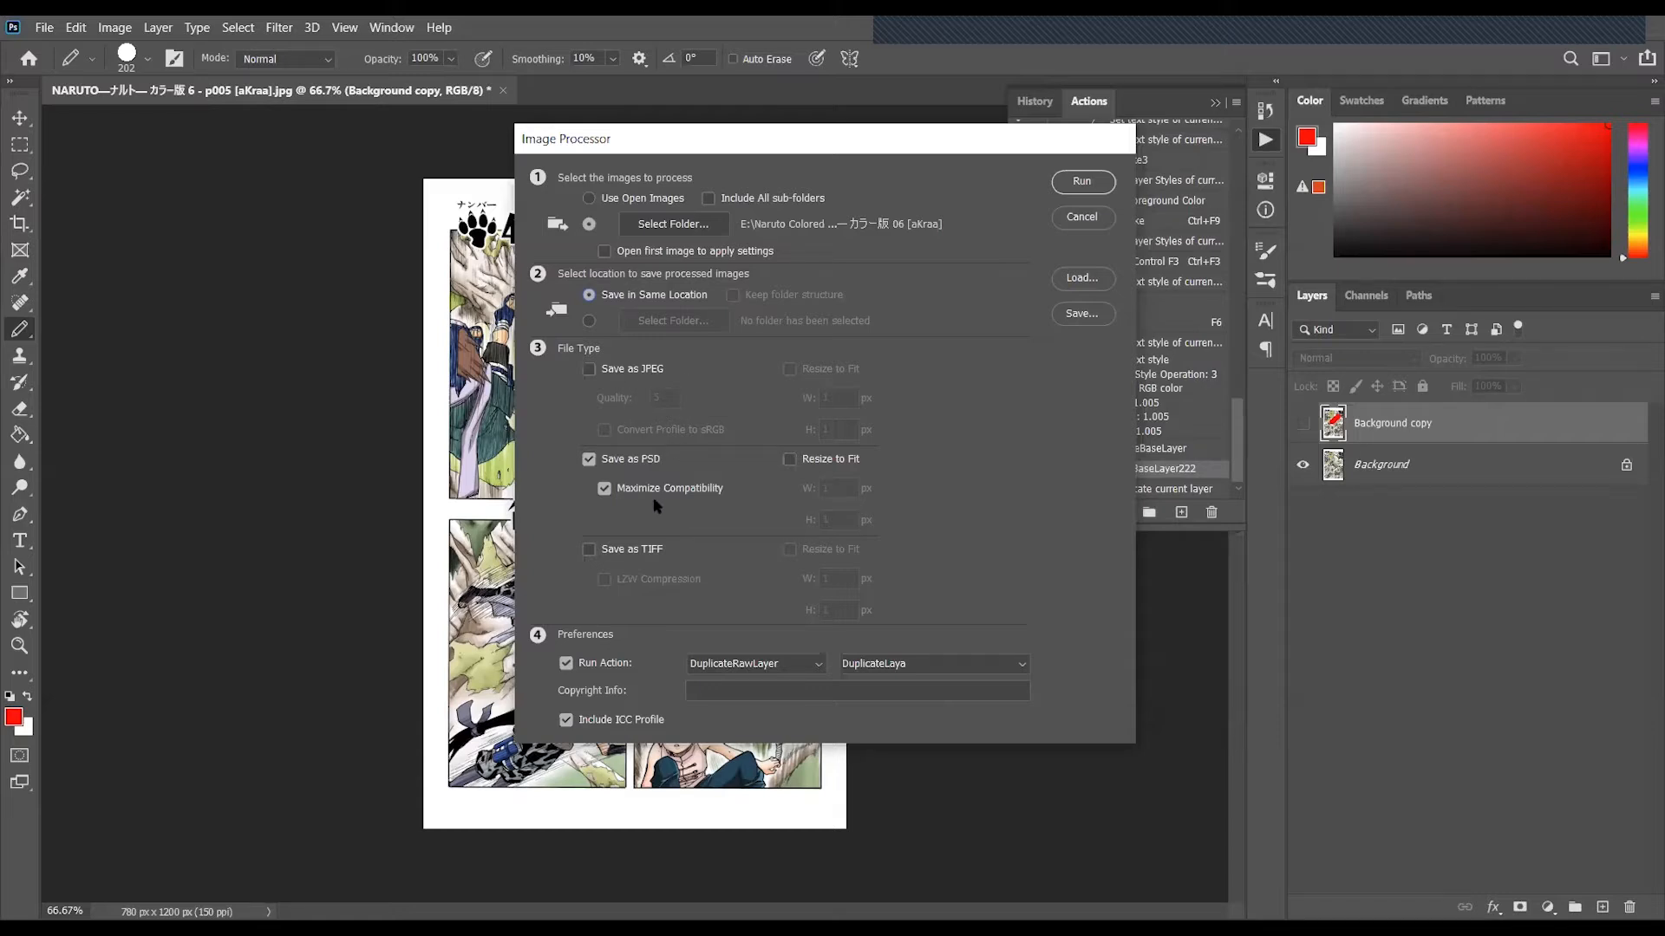
click(646, 370)
text(12)
key(Tab)
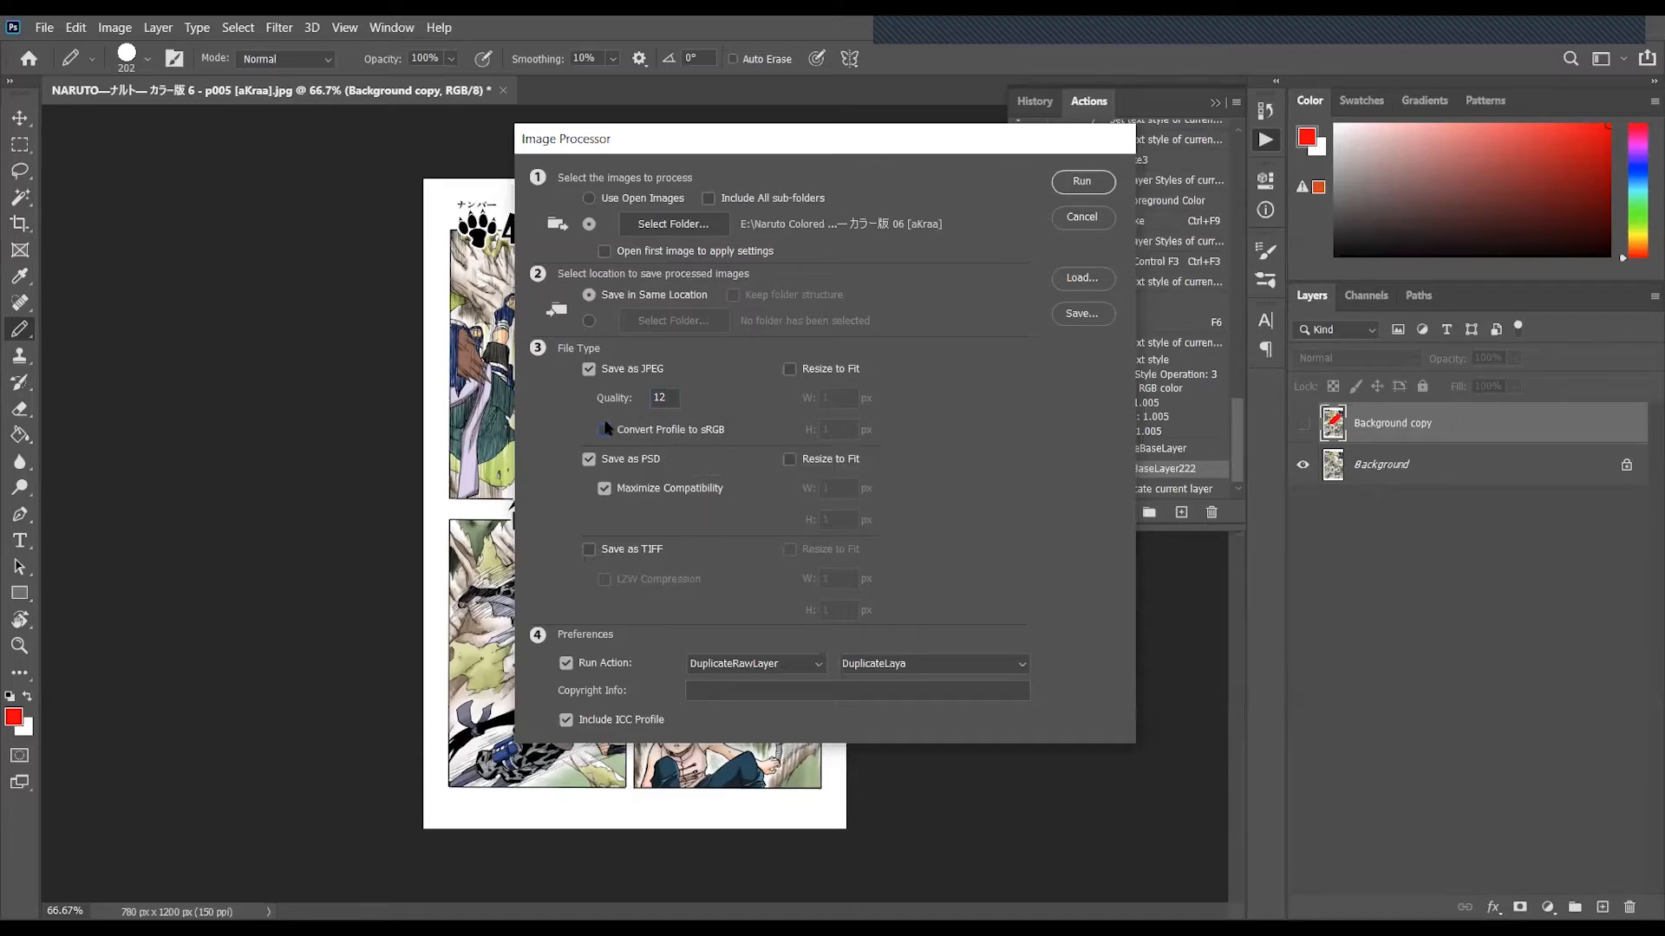
click(590, 369)
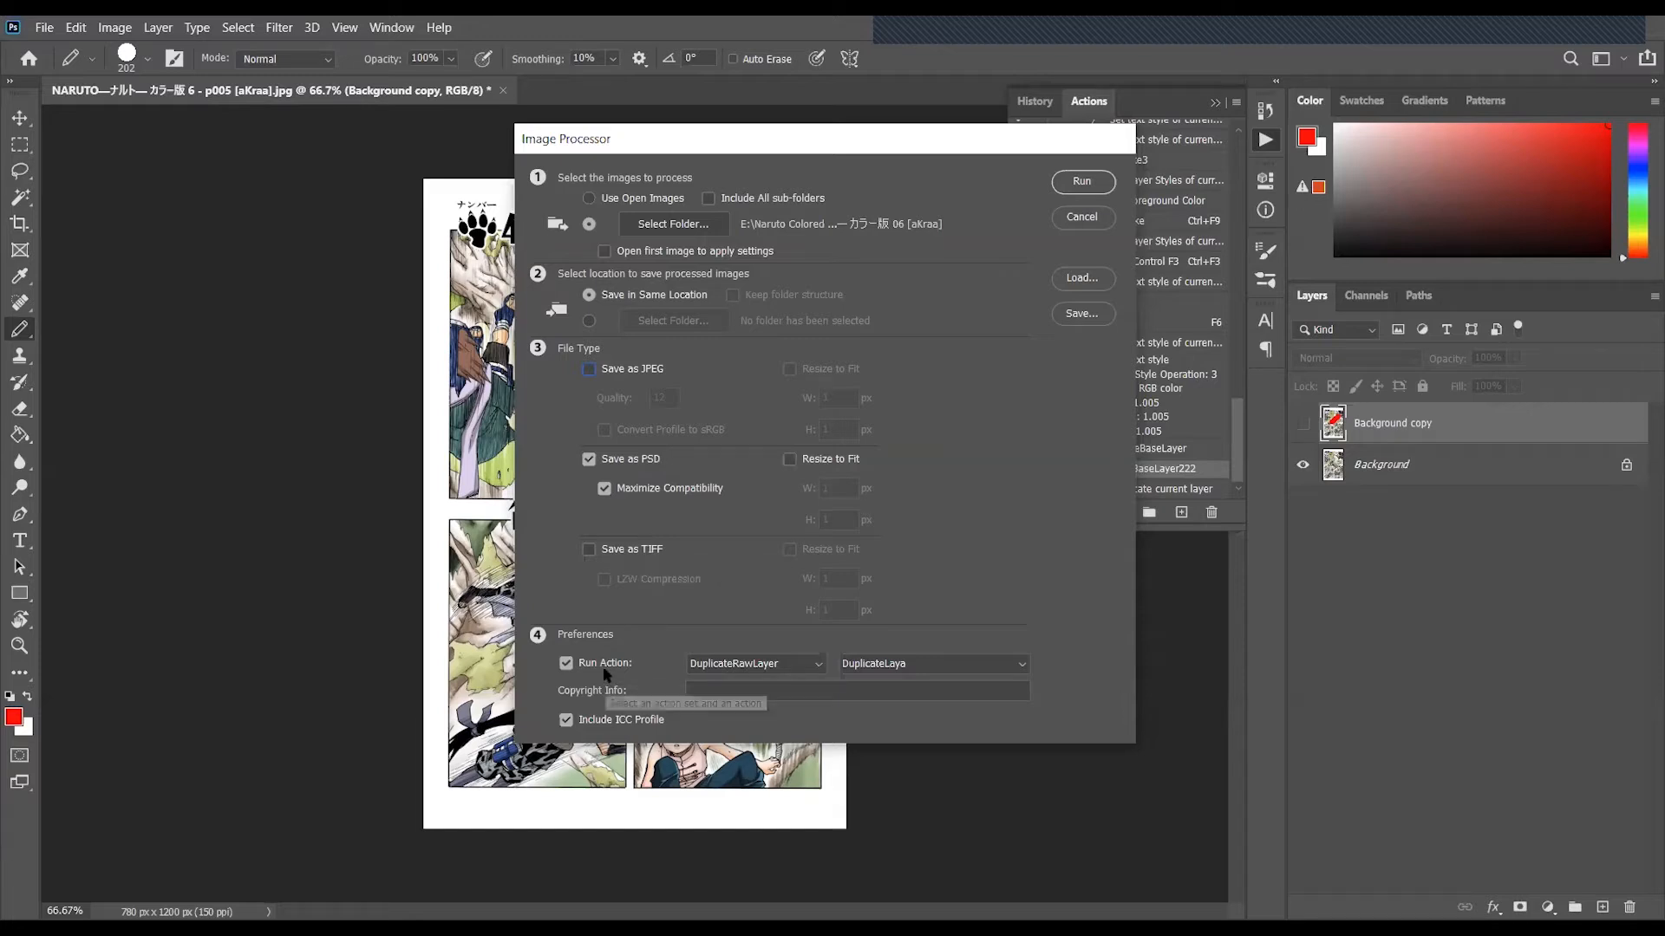
- Set the Image Processor to run the DuplicateBaseLayer222 action from the DuplicateBaseLayer set, and move the dialog clear of the Actions panel
click(815, 665)
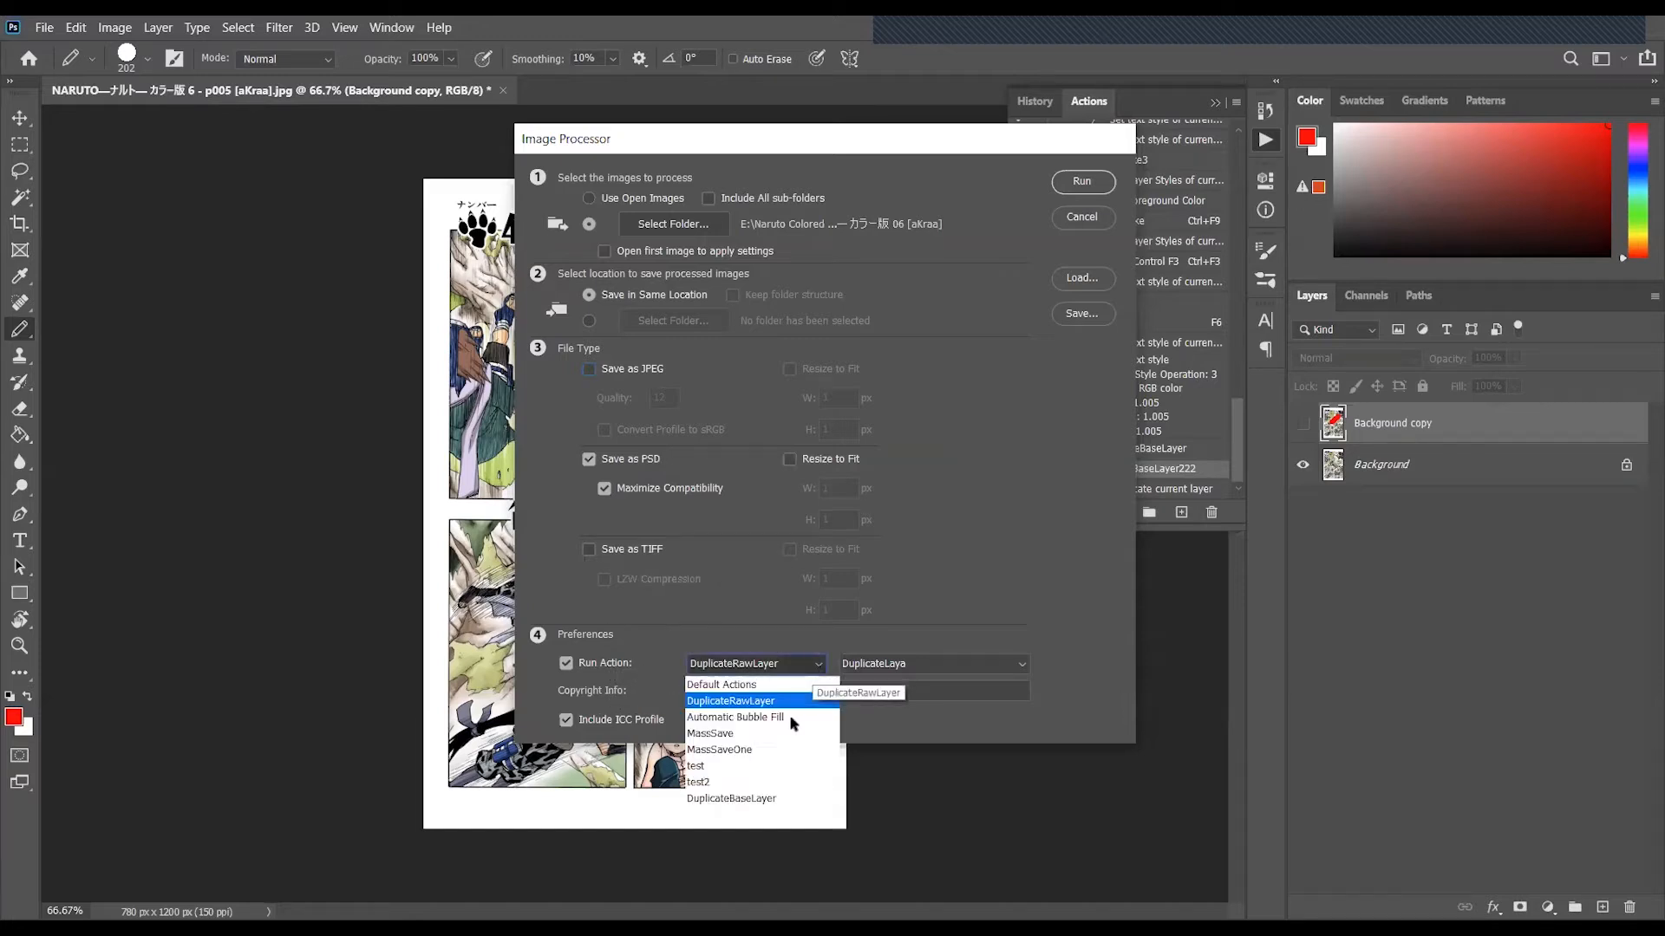
click(762, 798)
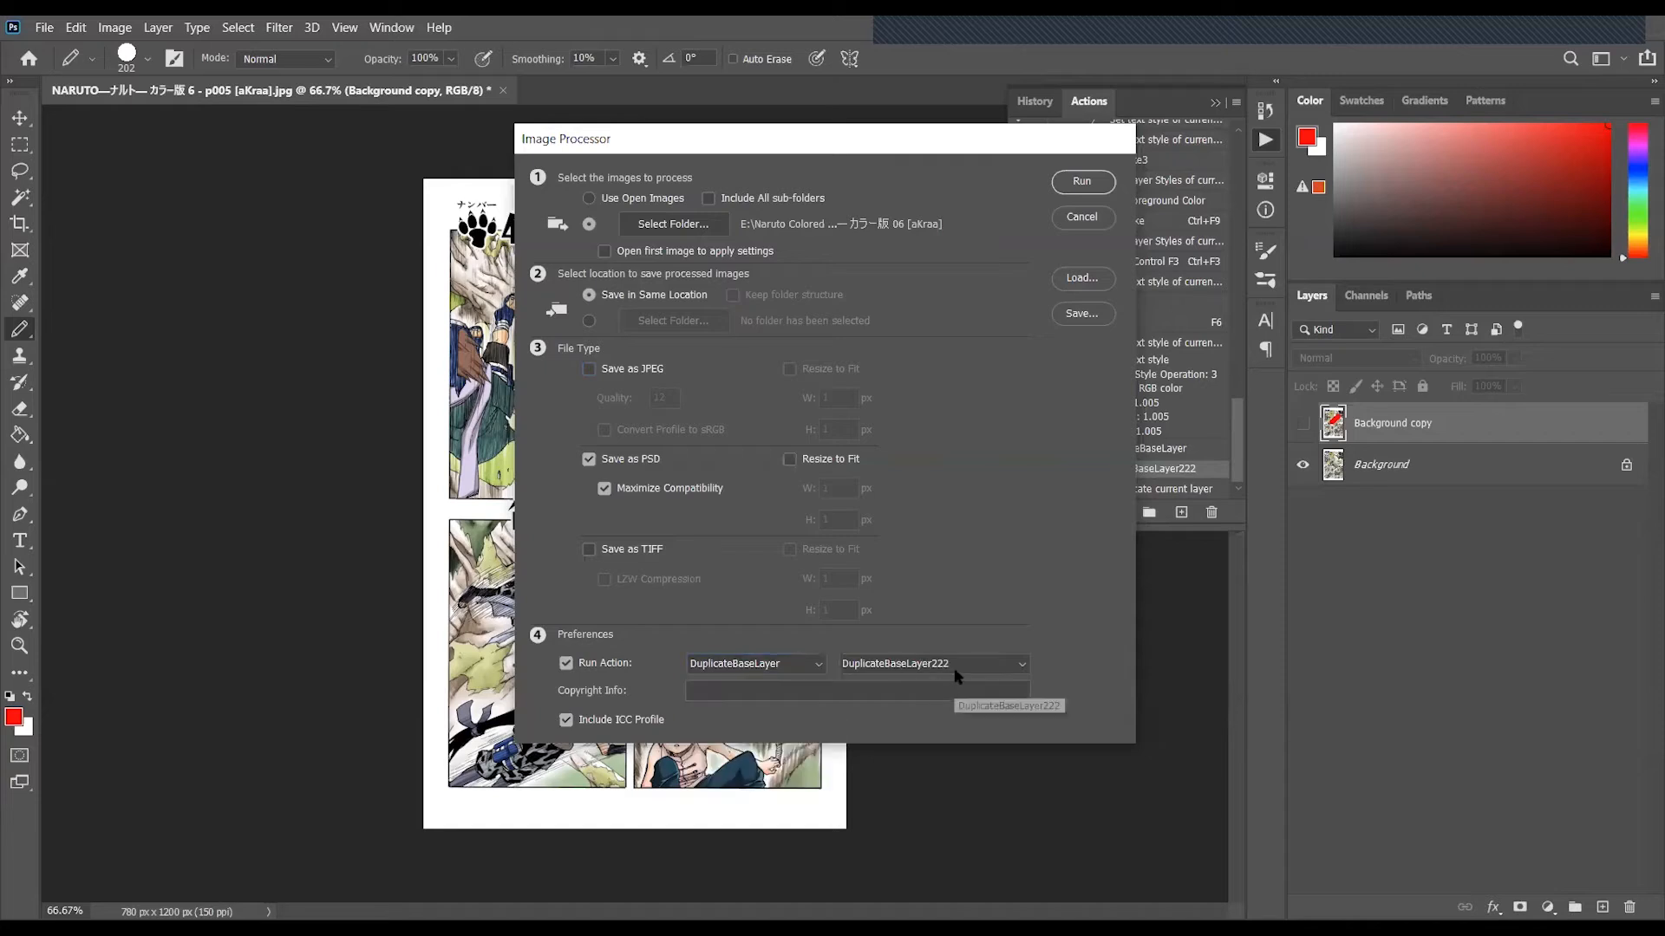
click(954, 667)
click(926, 685)
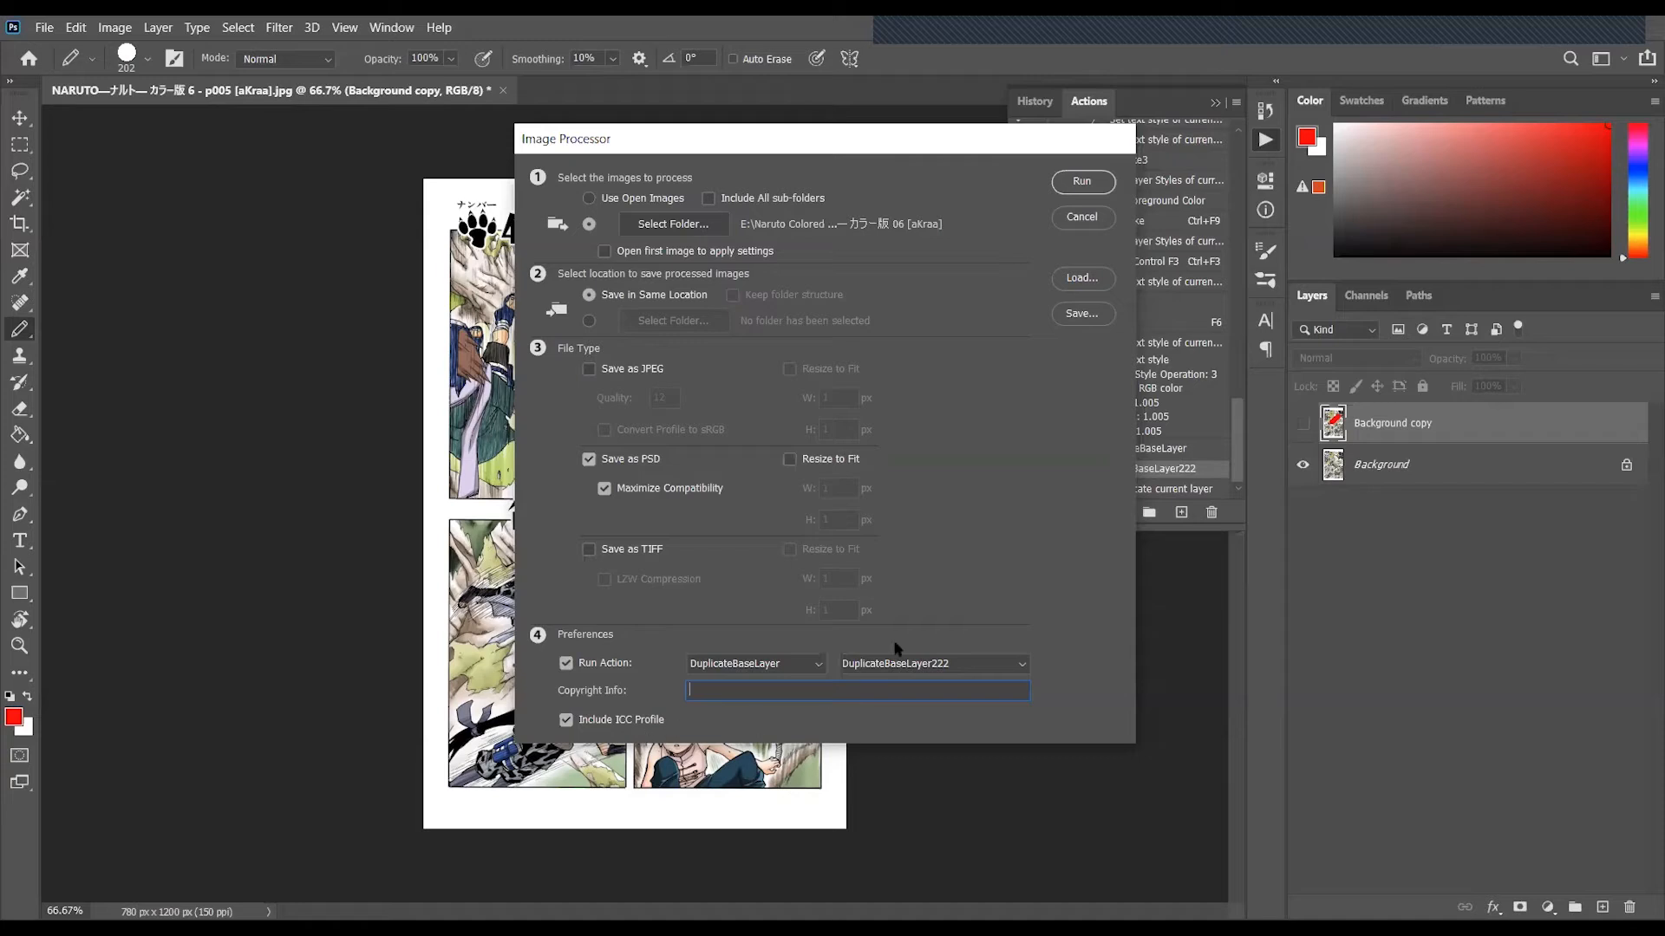
drag(1016, 131, 856, 135)
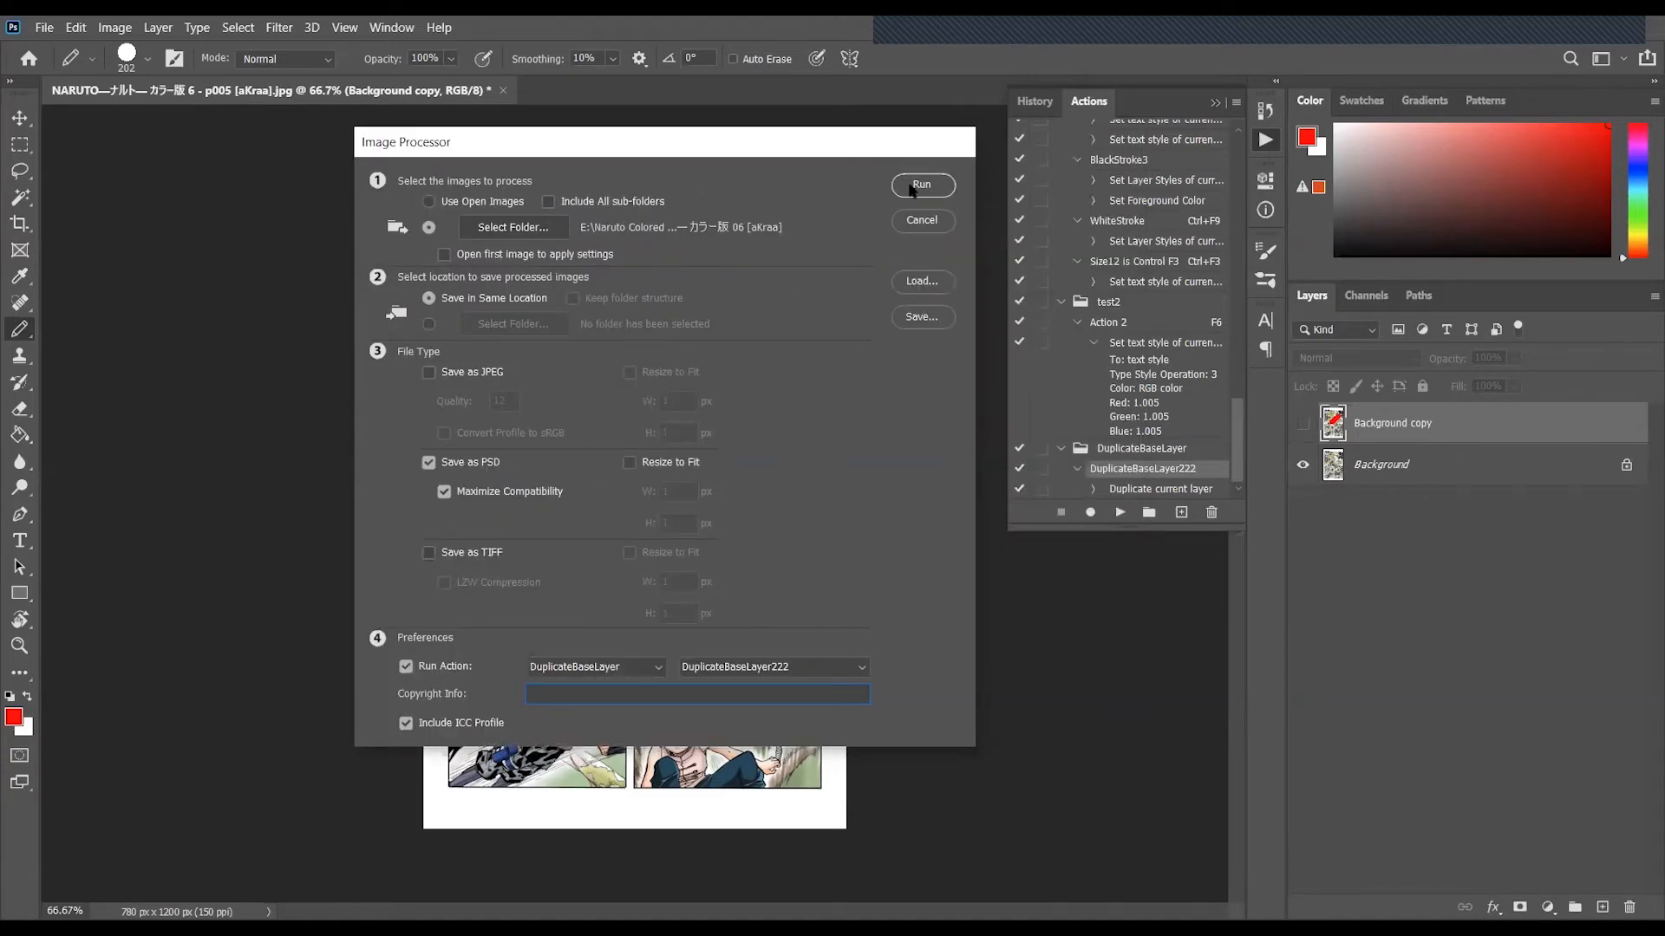
- Run the Image Processor batch and look over the source pages in the NARUTO volume 06 folder through the Open dialog
click(910, 189)
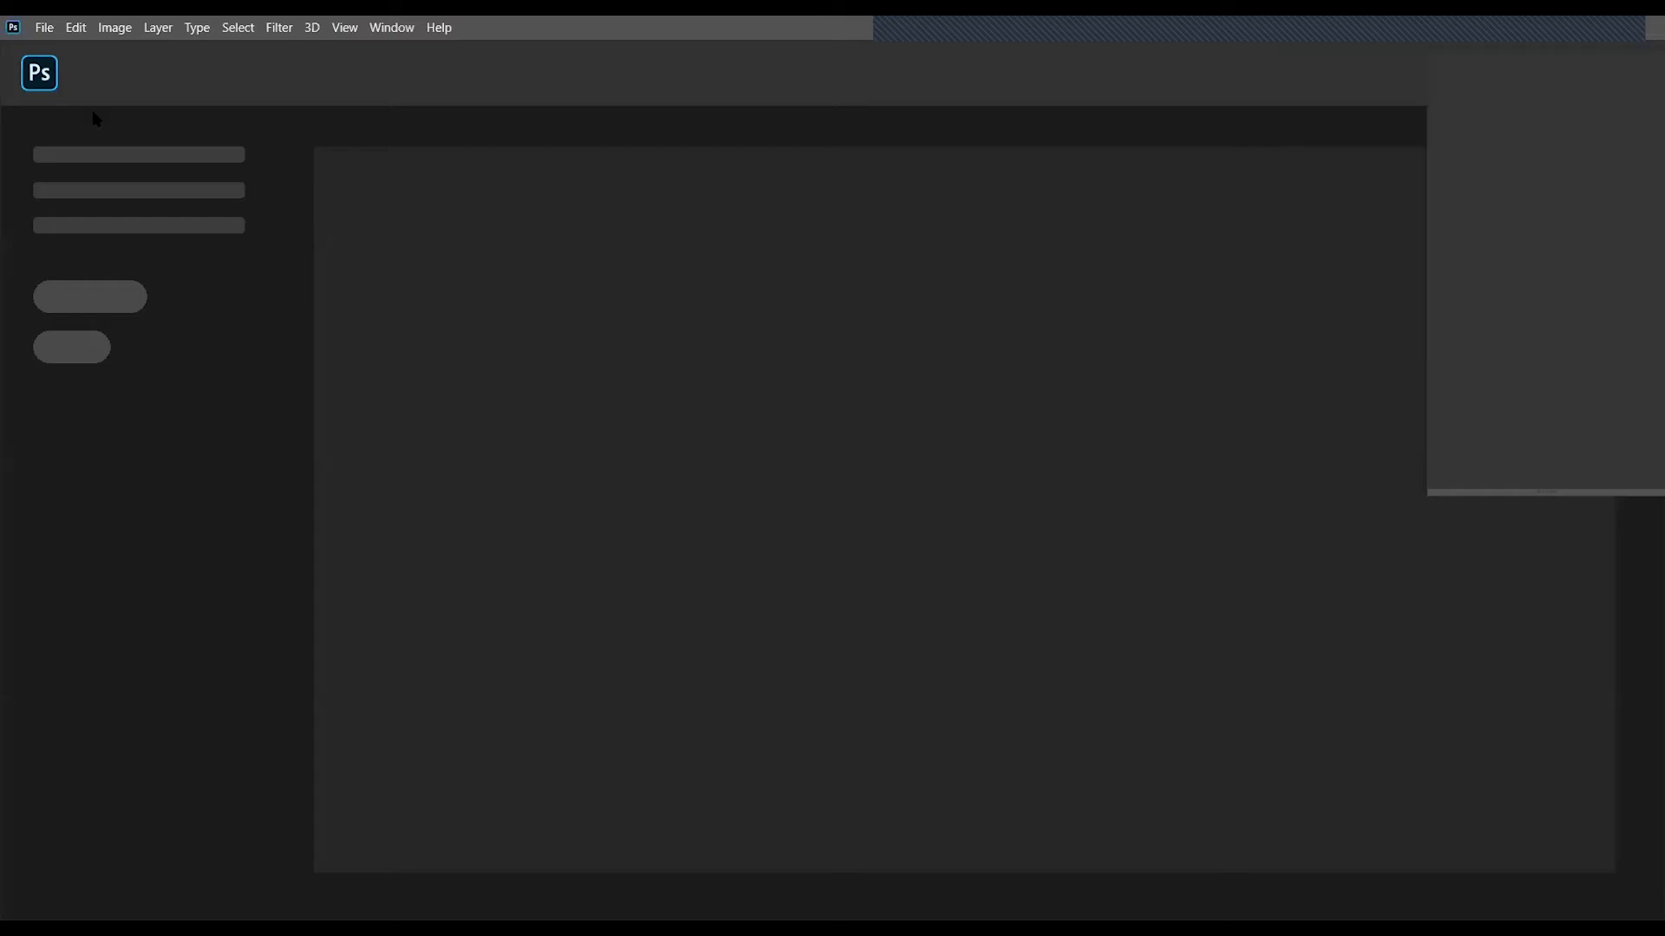
click(49, 35)
click(119, 66)
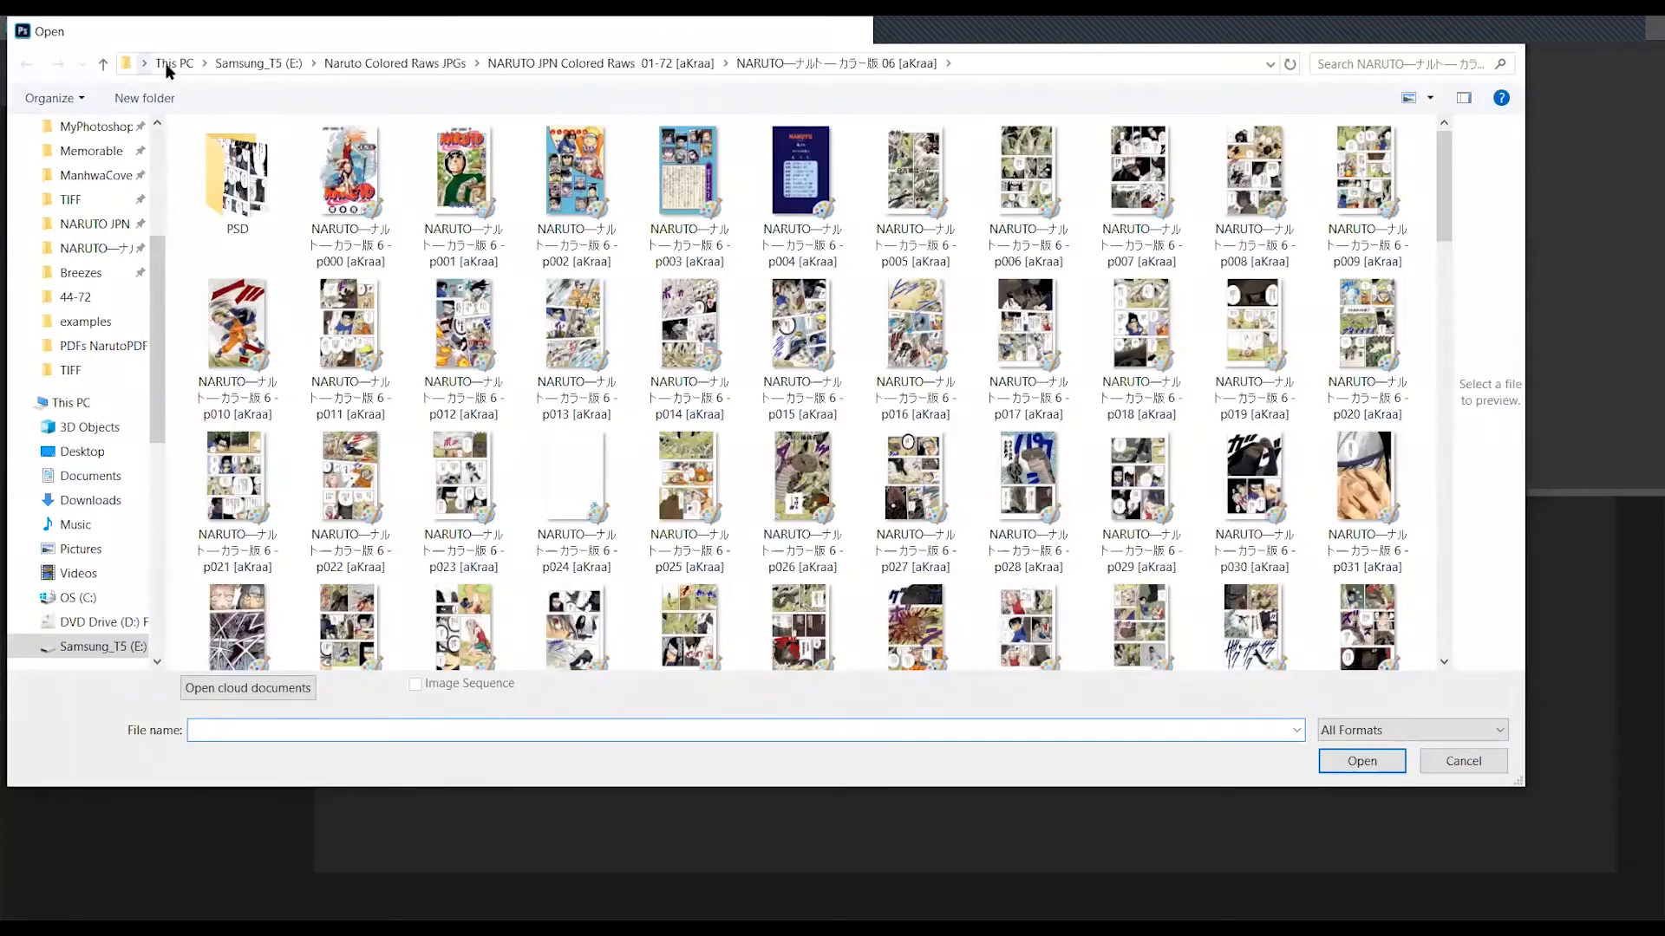
click(236, 173)
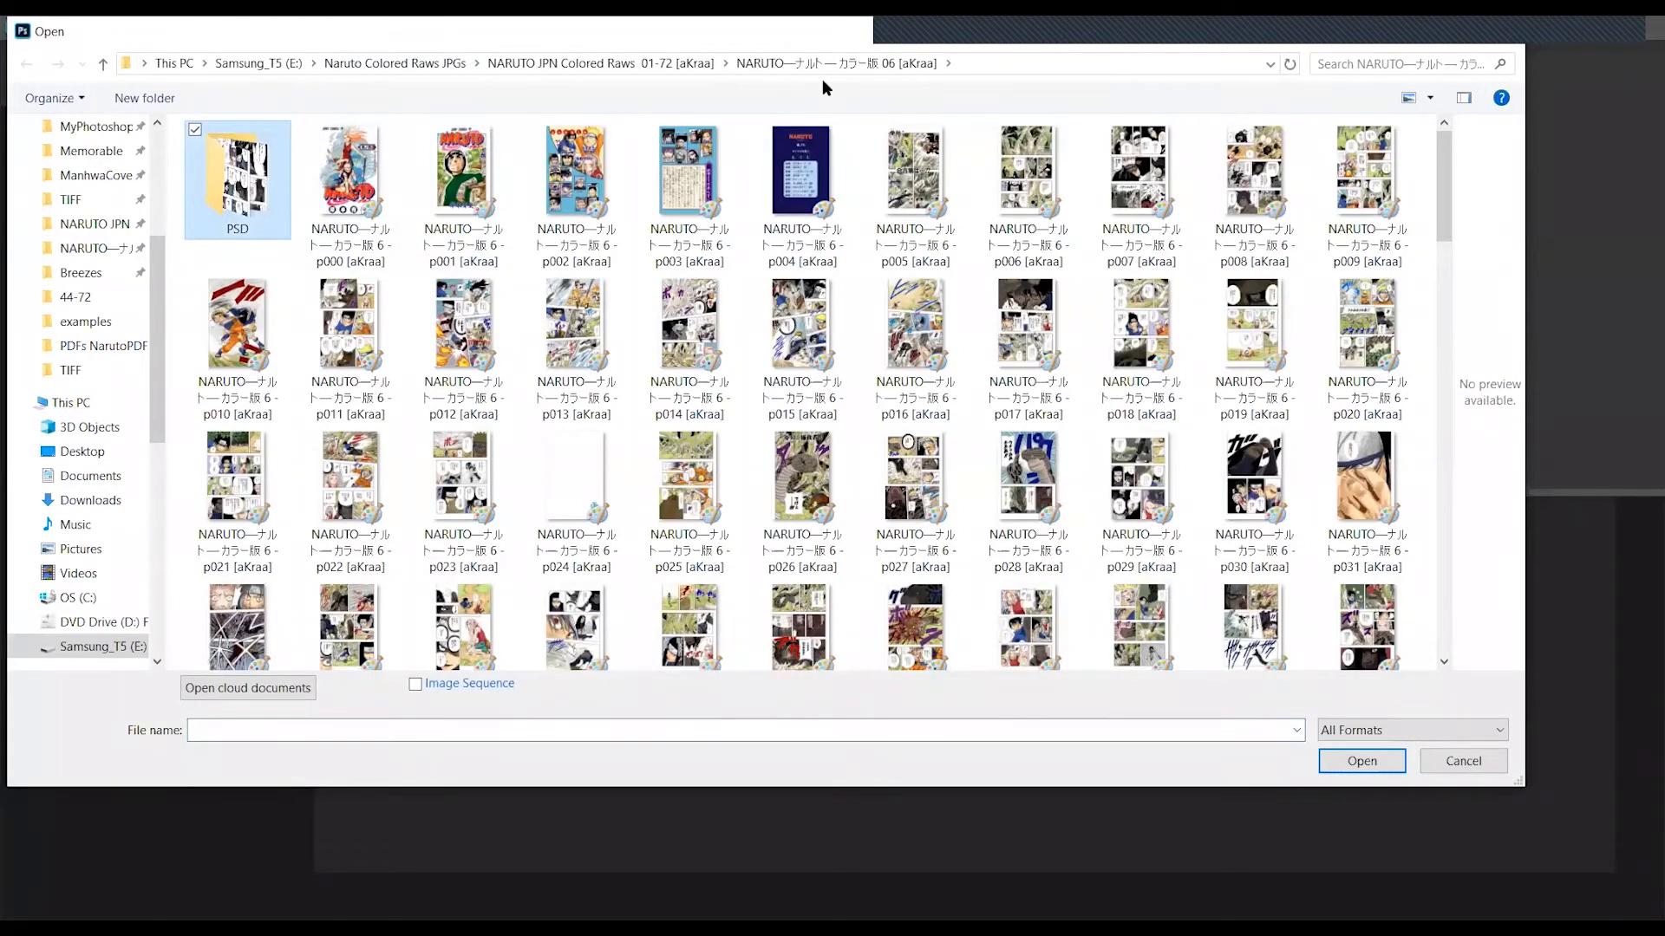
click(678, 62)
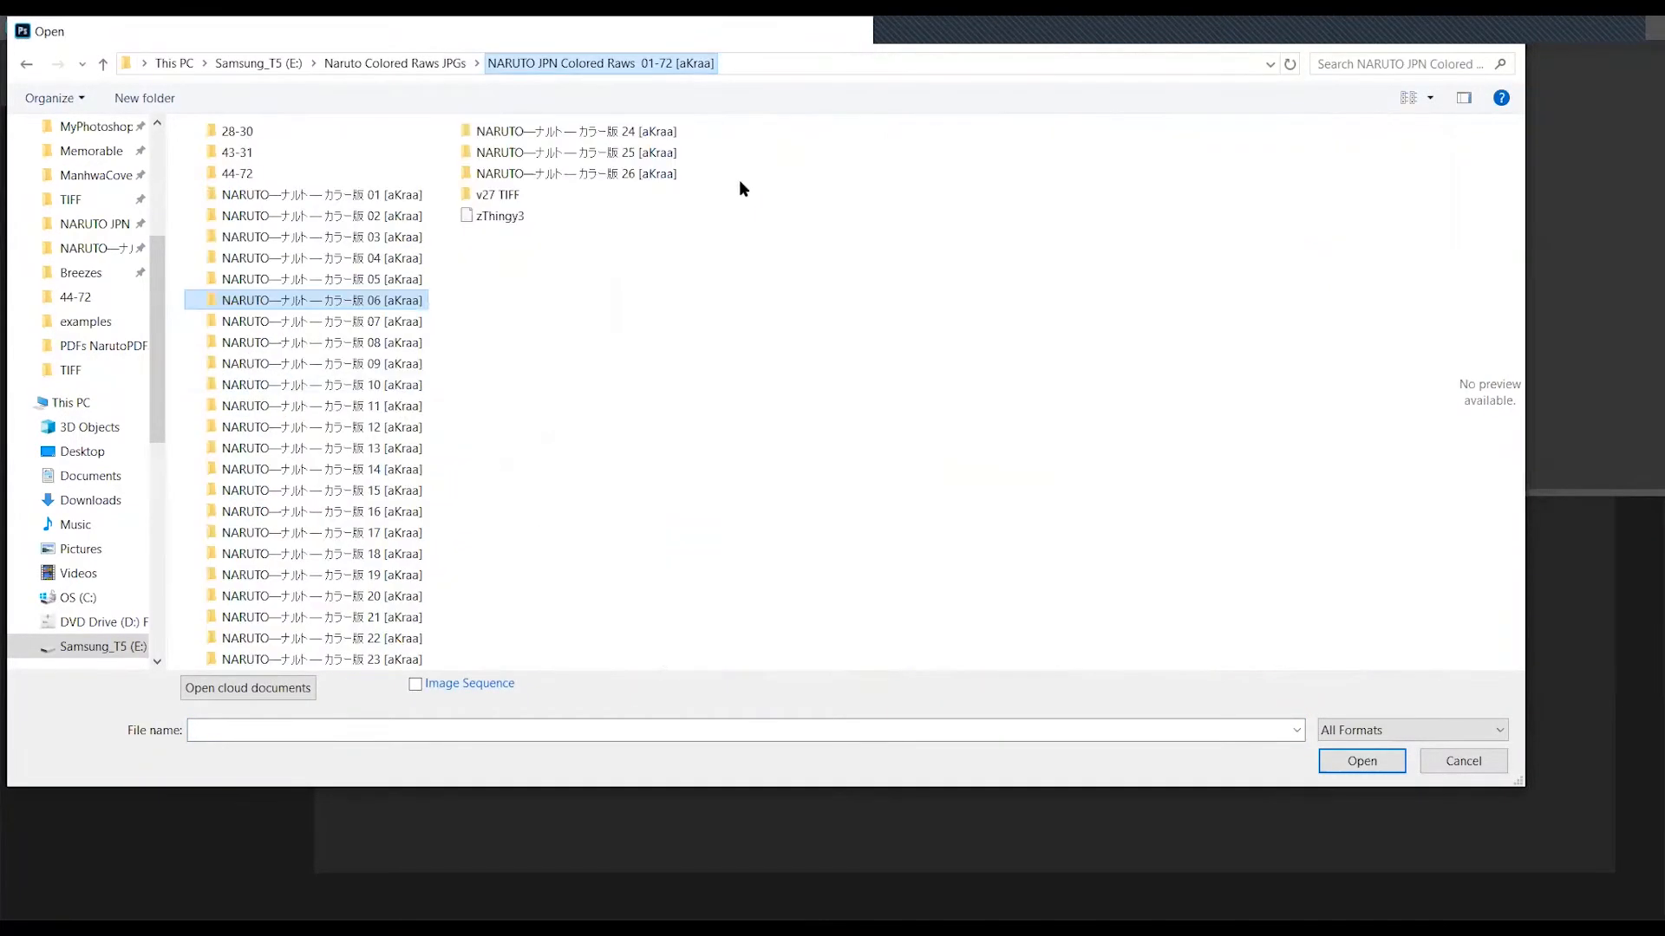
double_click(404, 298)
click(716, 283)
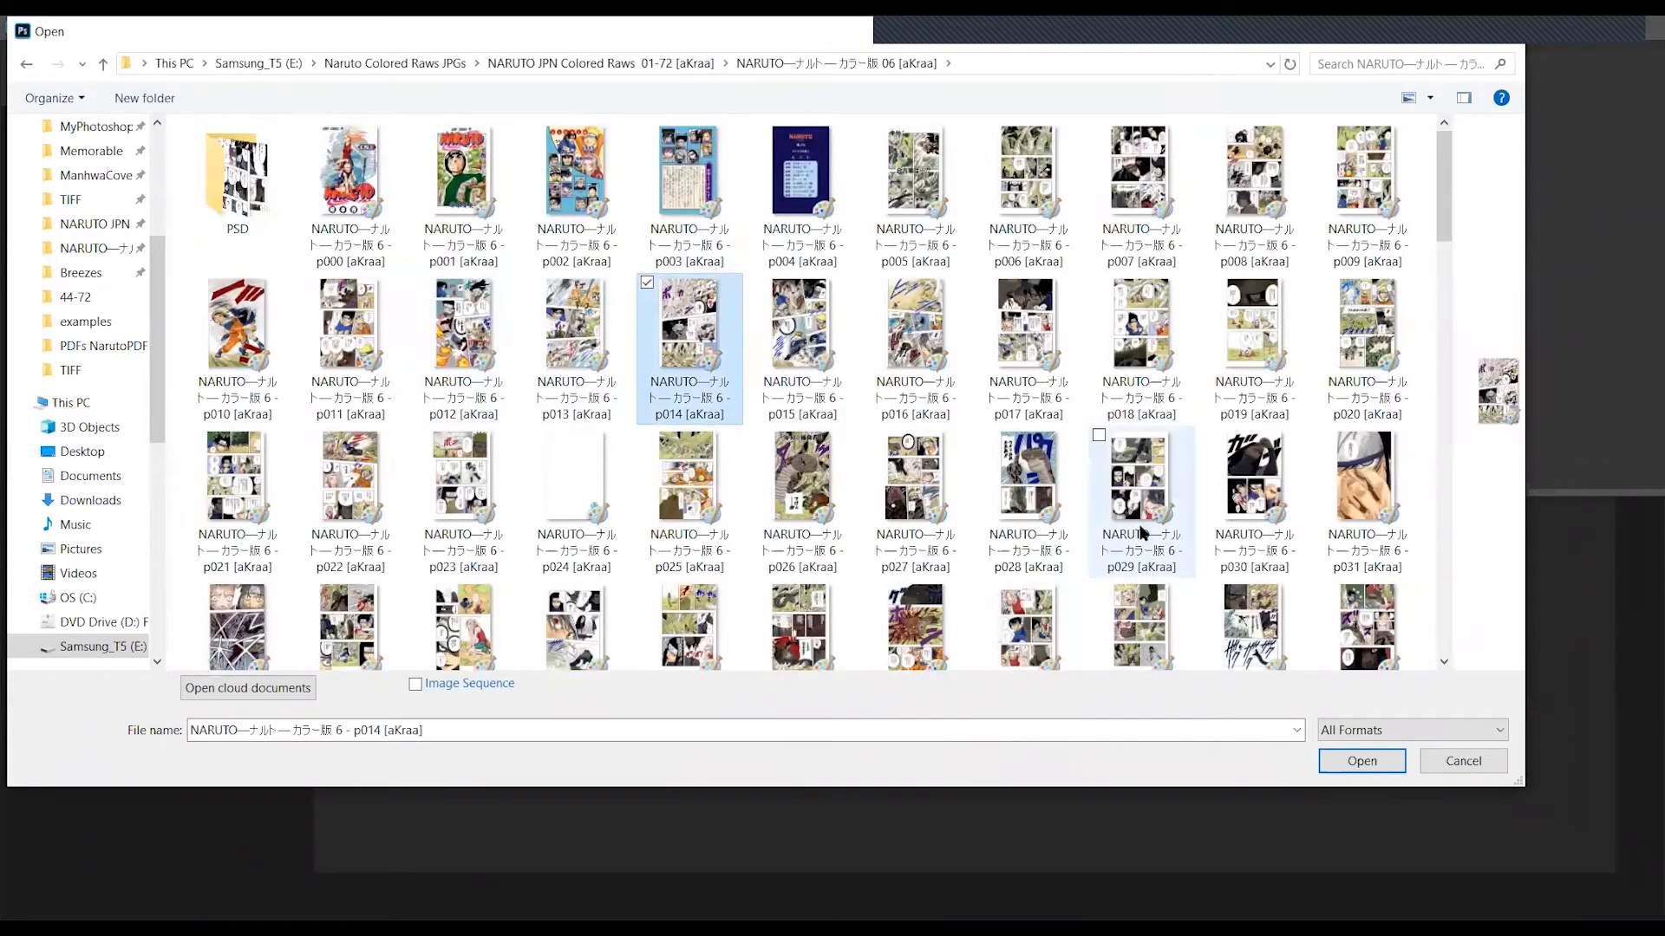
shift+click(1141, 532)
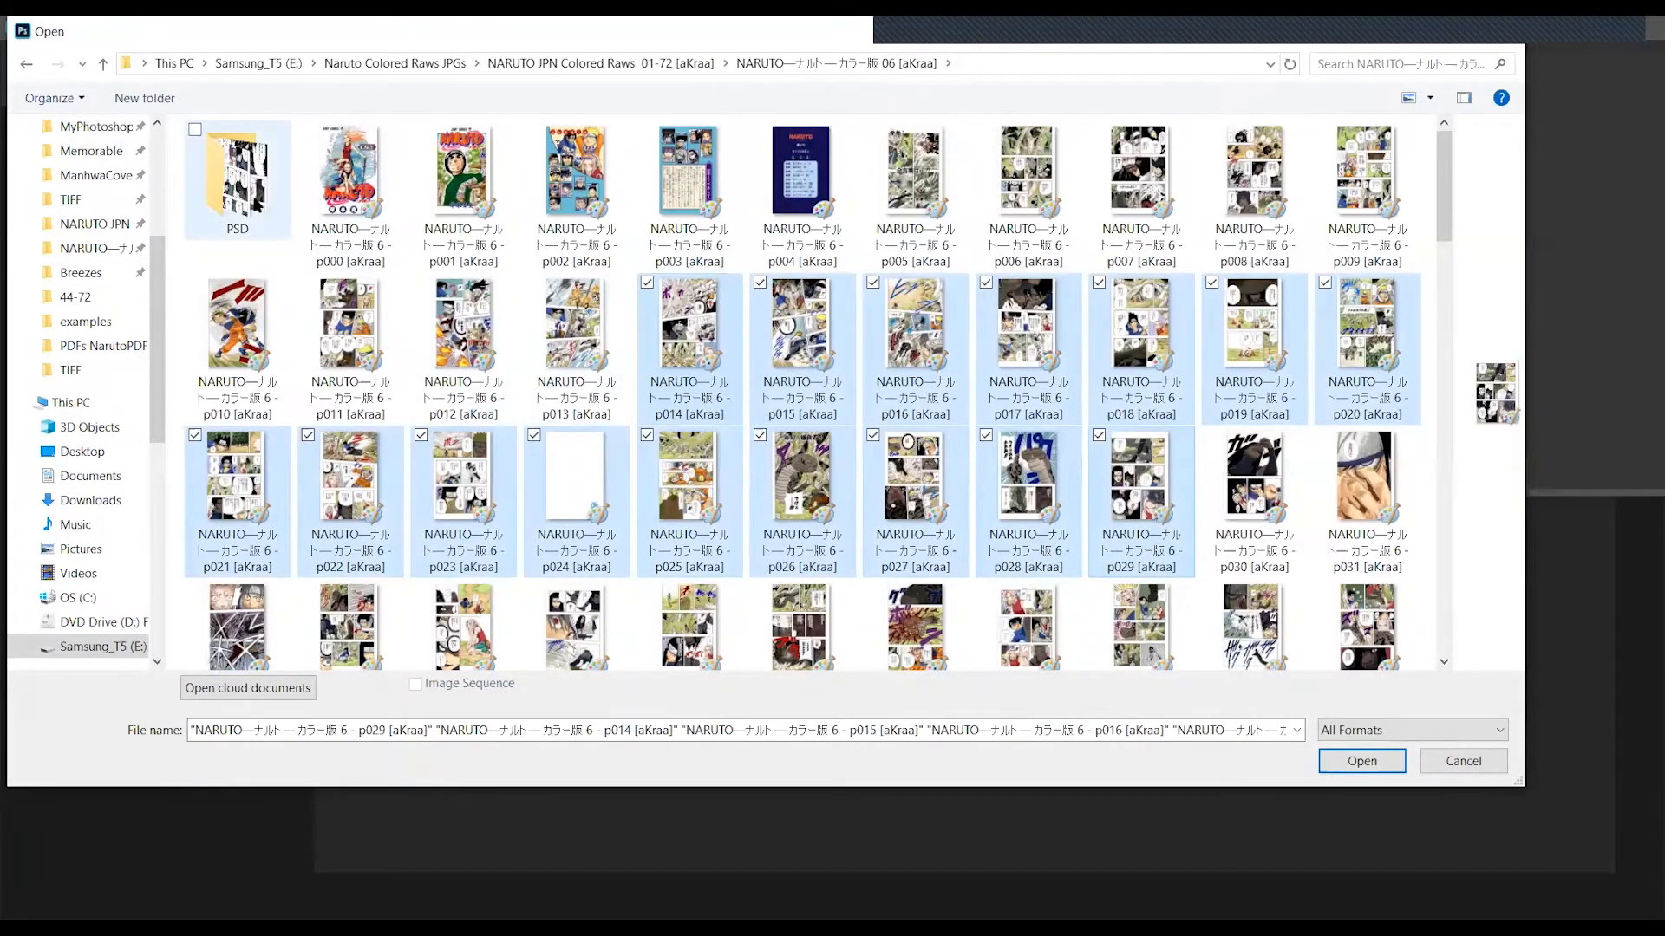
- Open the page p018 PSD file from the PSD subfolder of the volume 06 folder
double_click(257, 205)
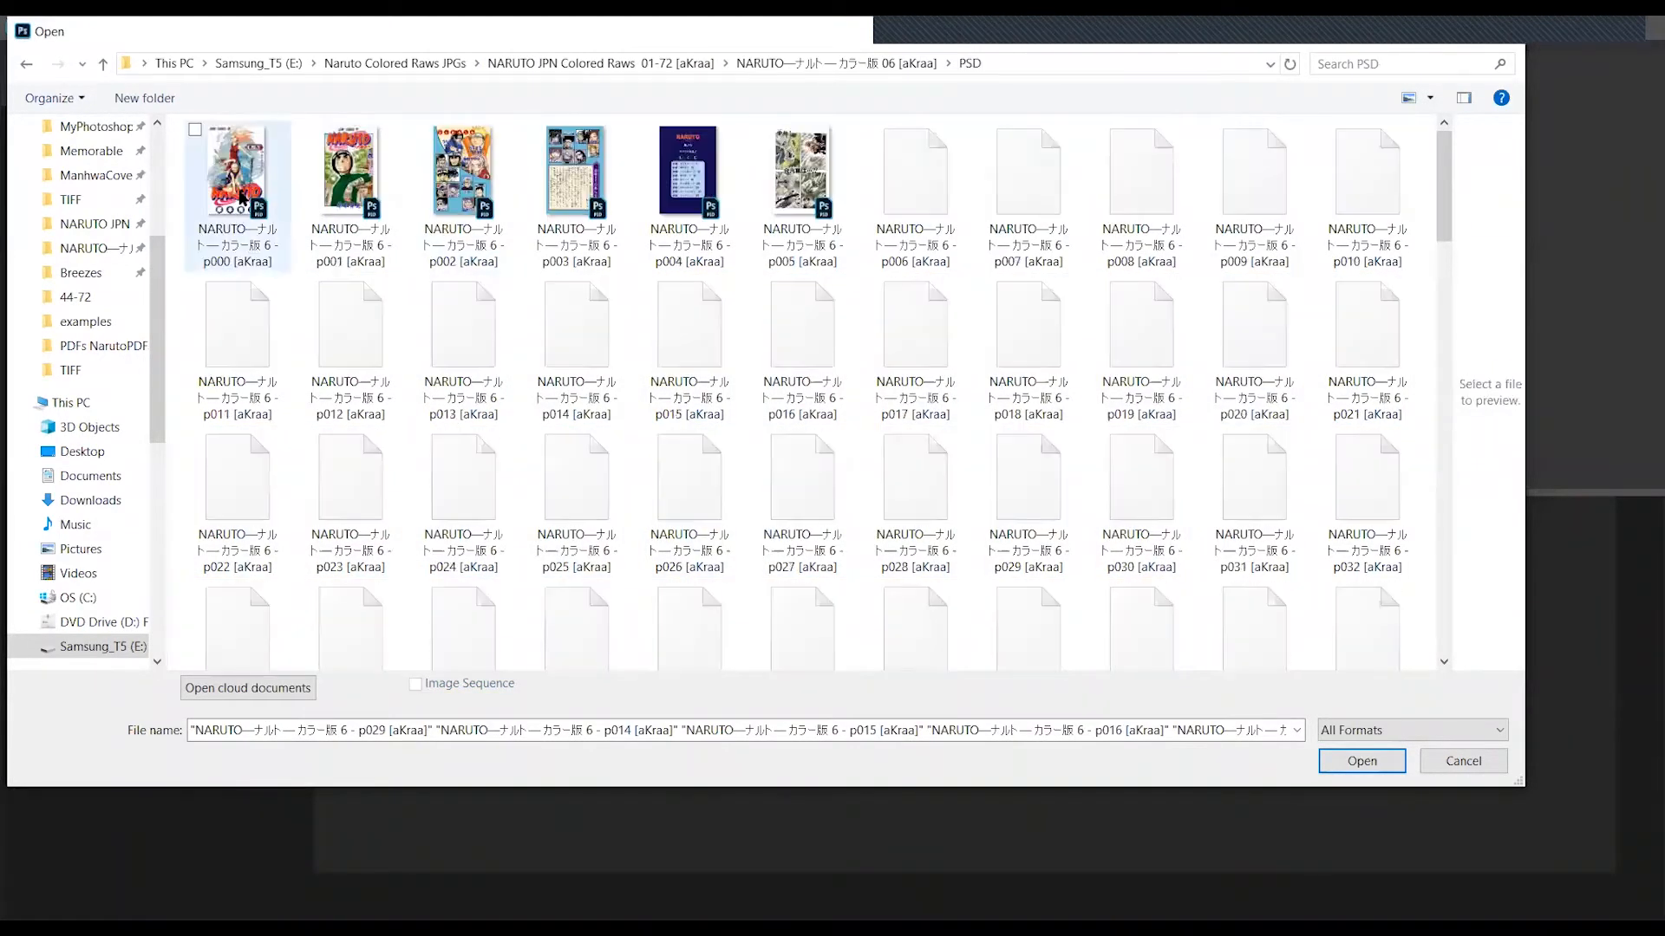
click(255, 218)
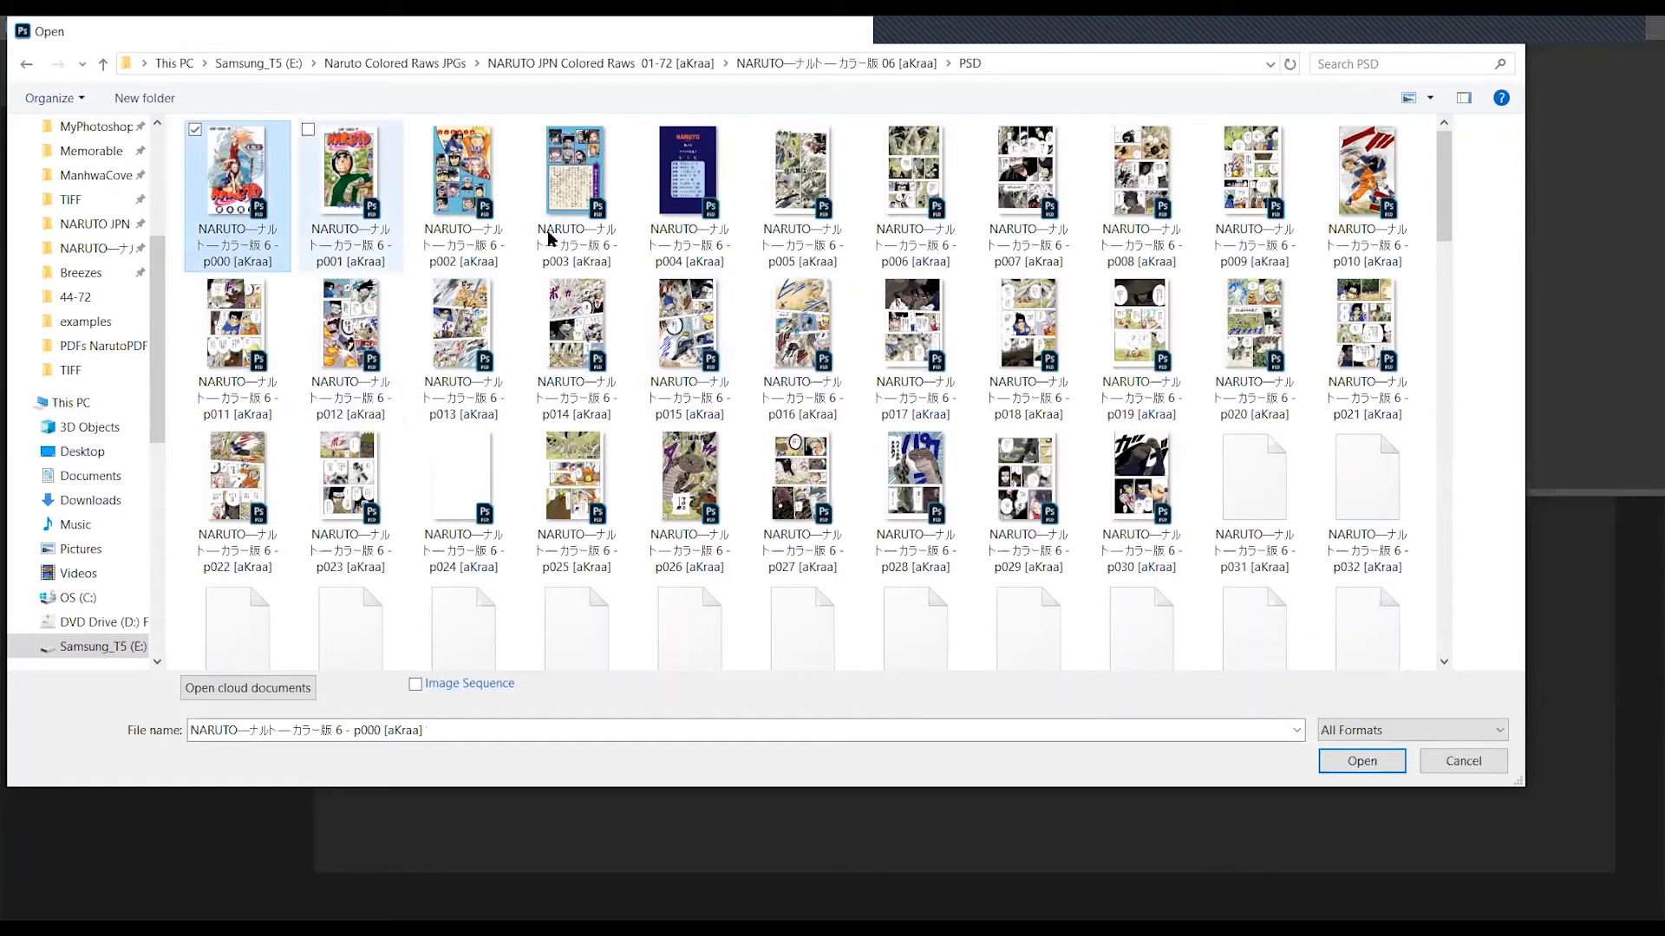
shift+click(1253, 486)
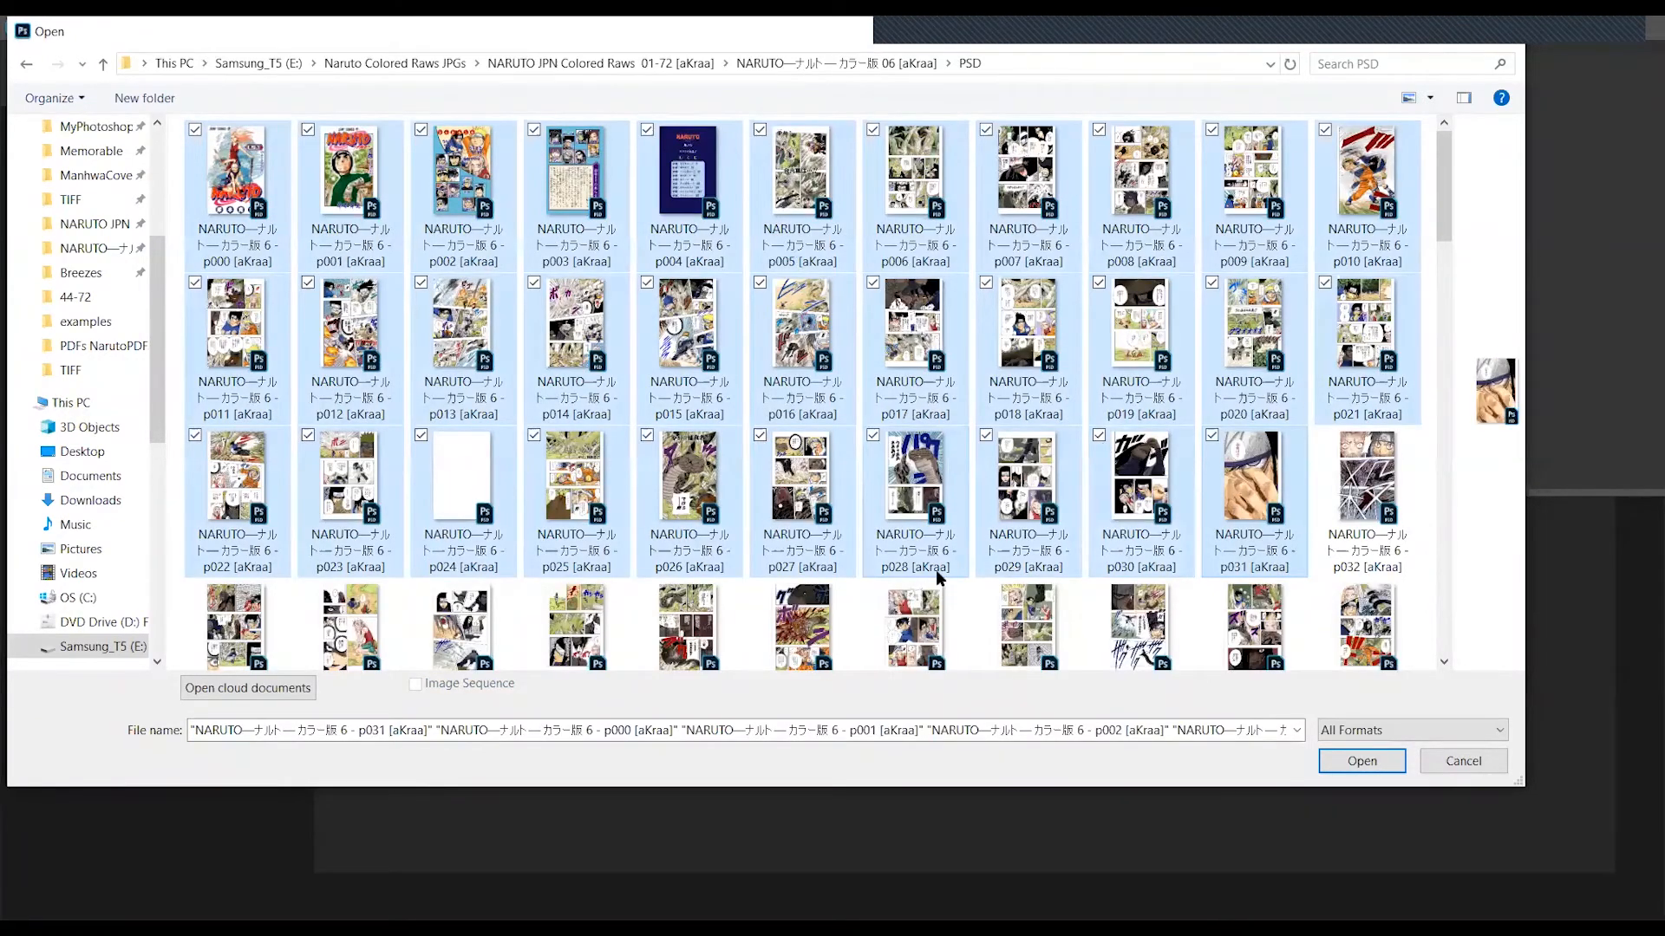
click(960, 607)
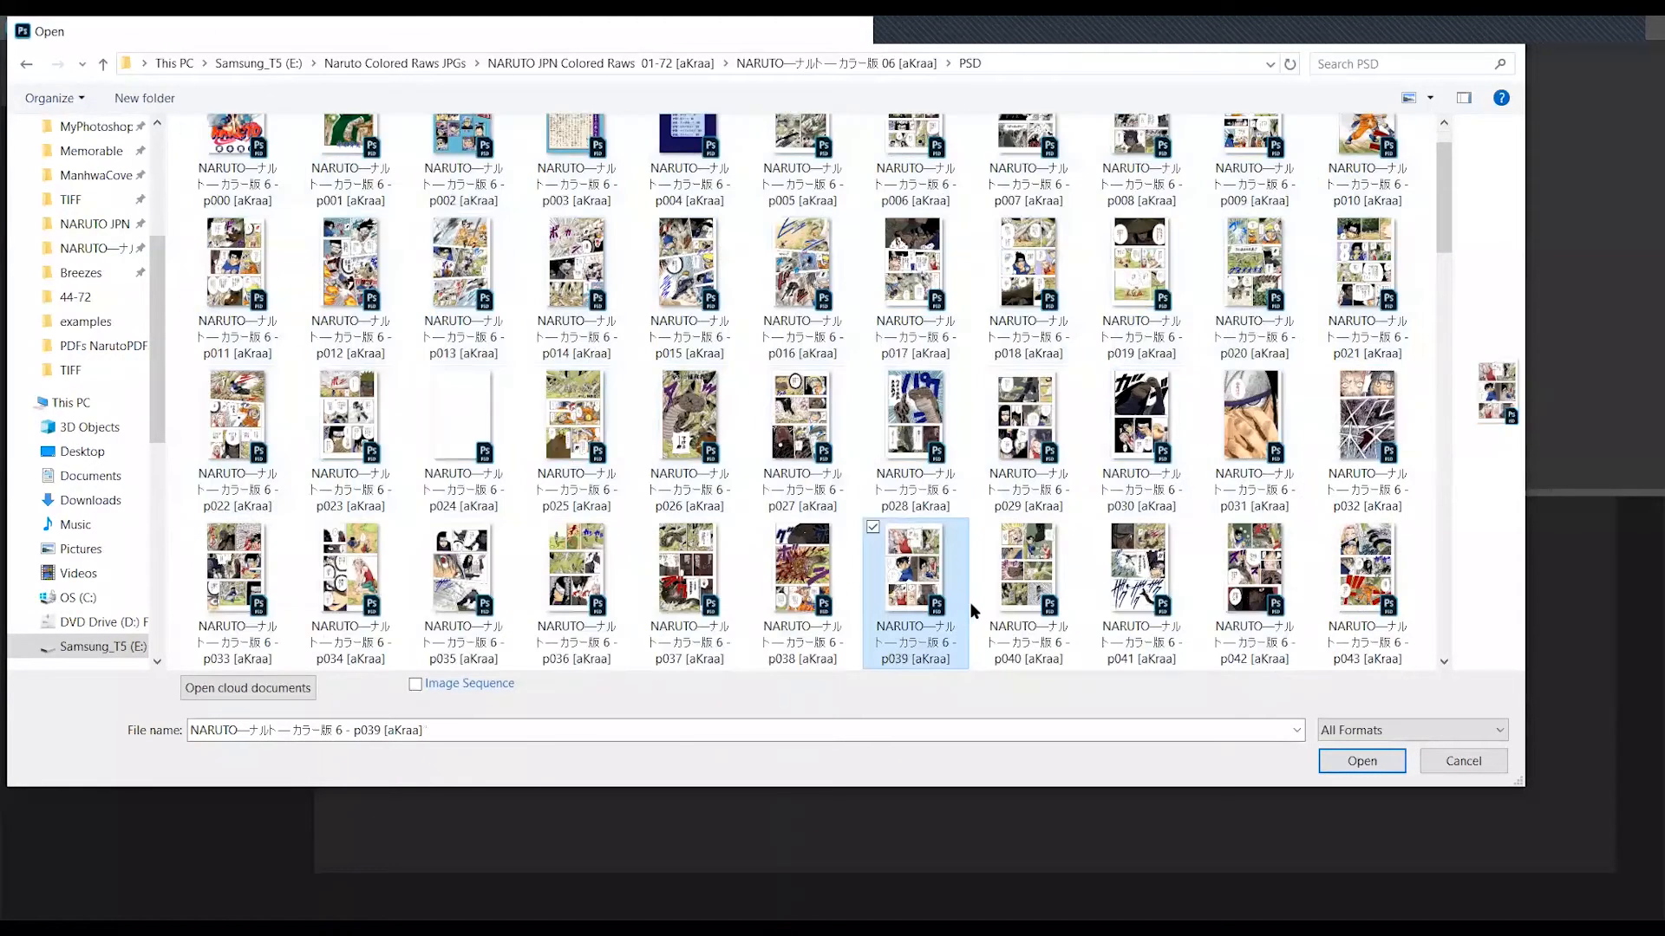
click(1151, 327)
click(1032, 260)
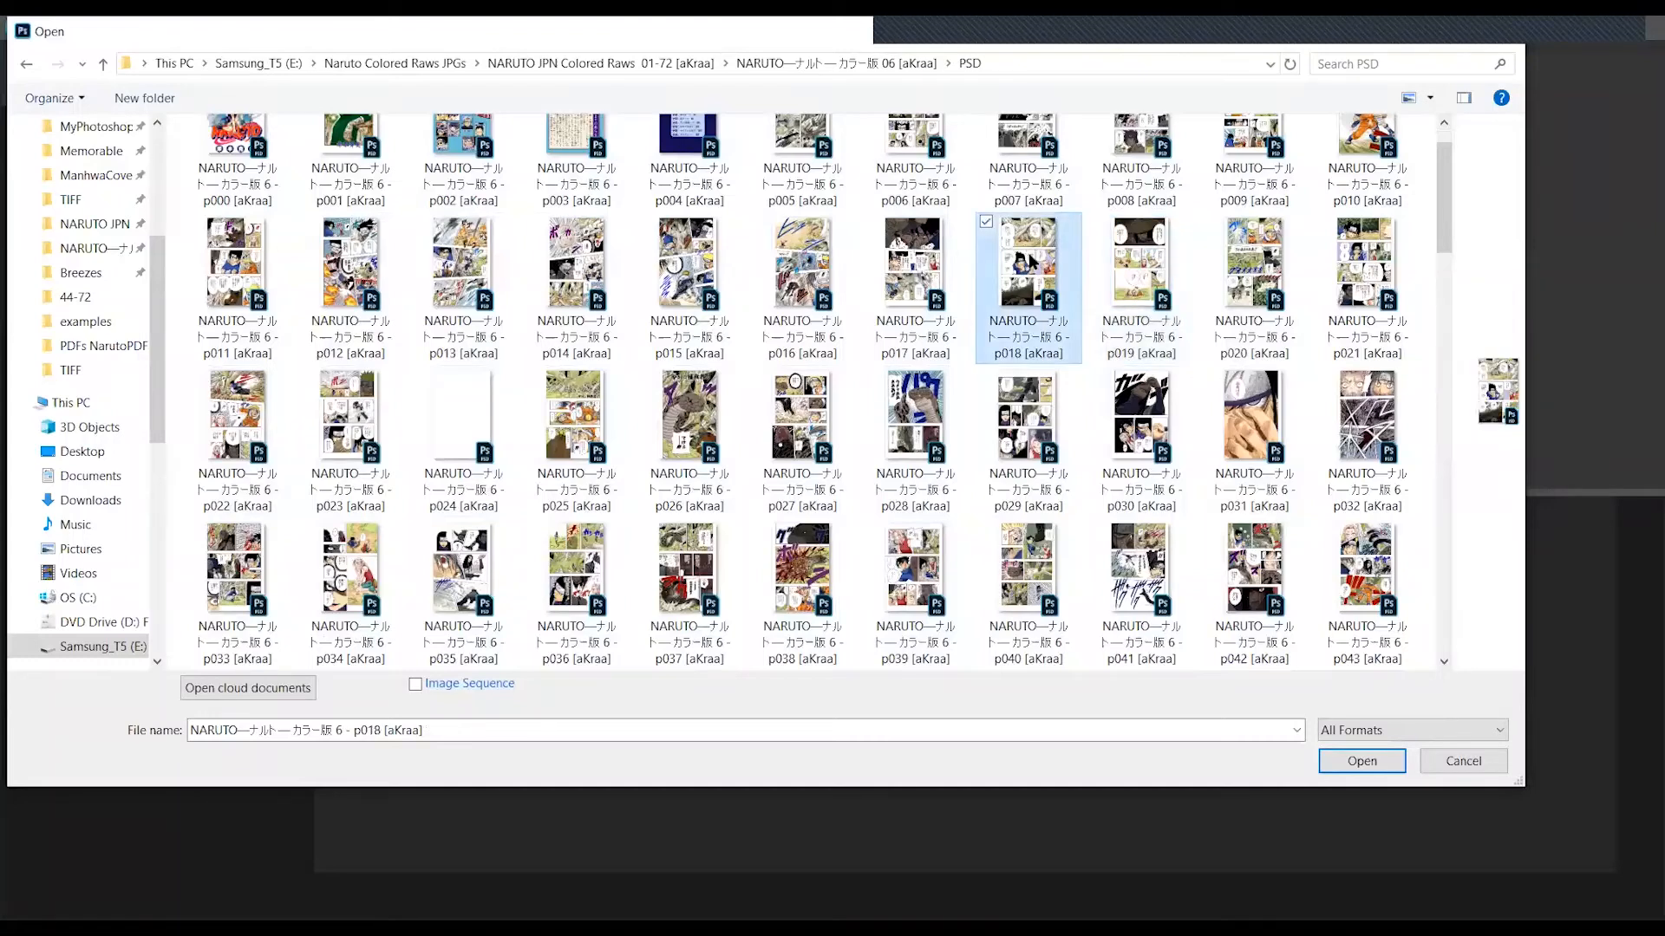
double_click(1031, 262)
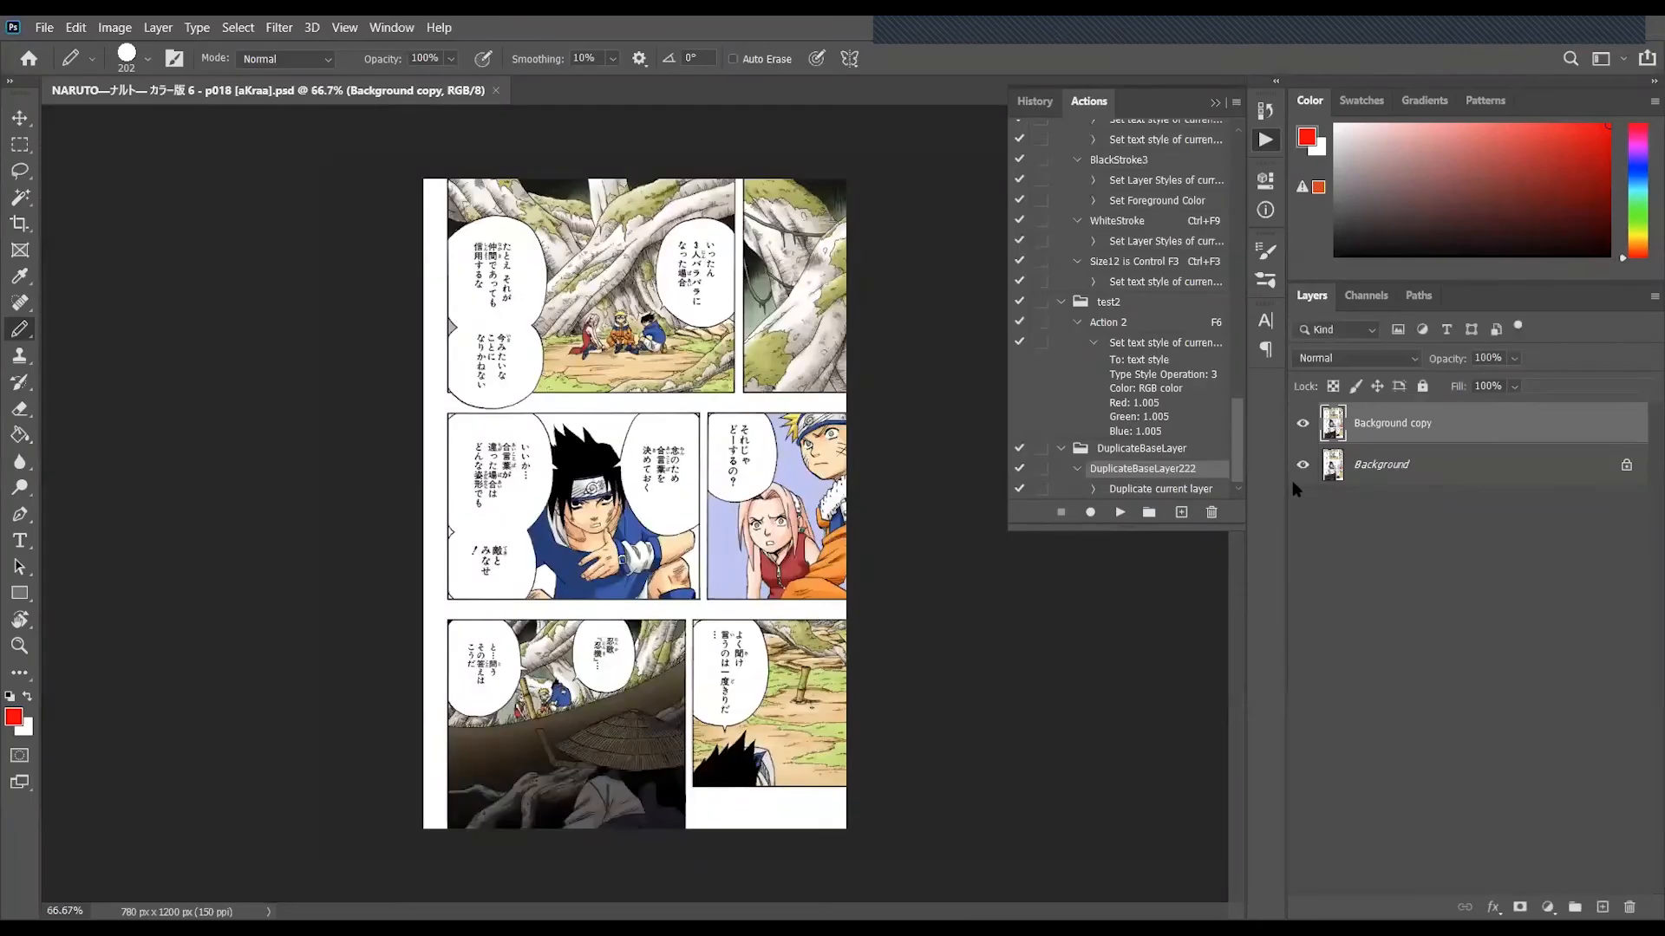
- Select the Background and Background copy layers in turn to inspect them, leaving Background copy active
click(1422, 465)
click(1441, 430)
click(1432, 476)
click(1440, 425)
drag(697, 456, 670, 527)
key(ctrl+z)
key(i)
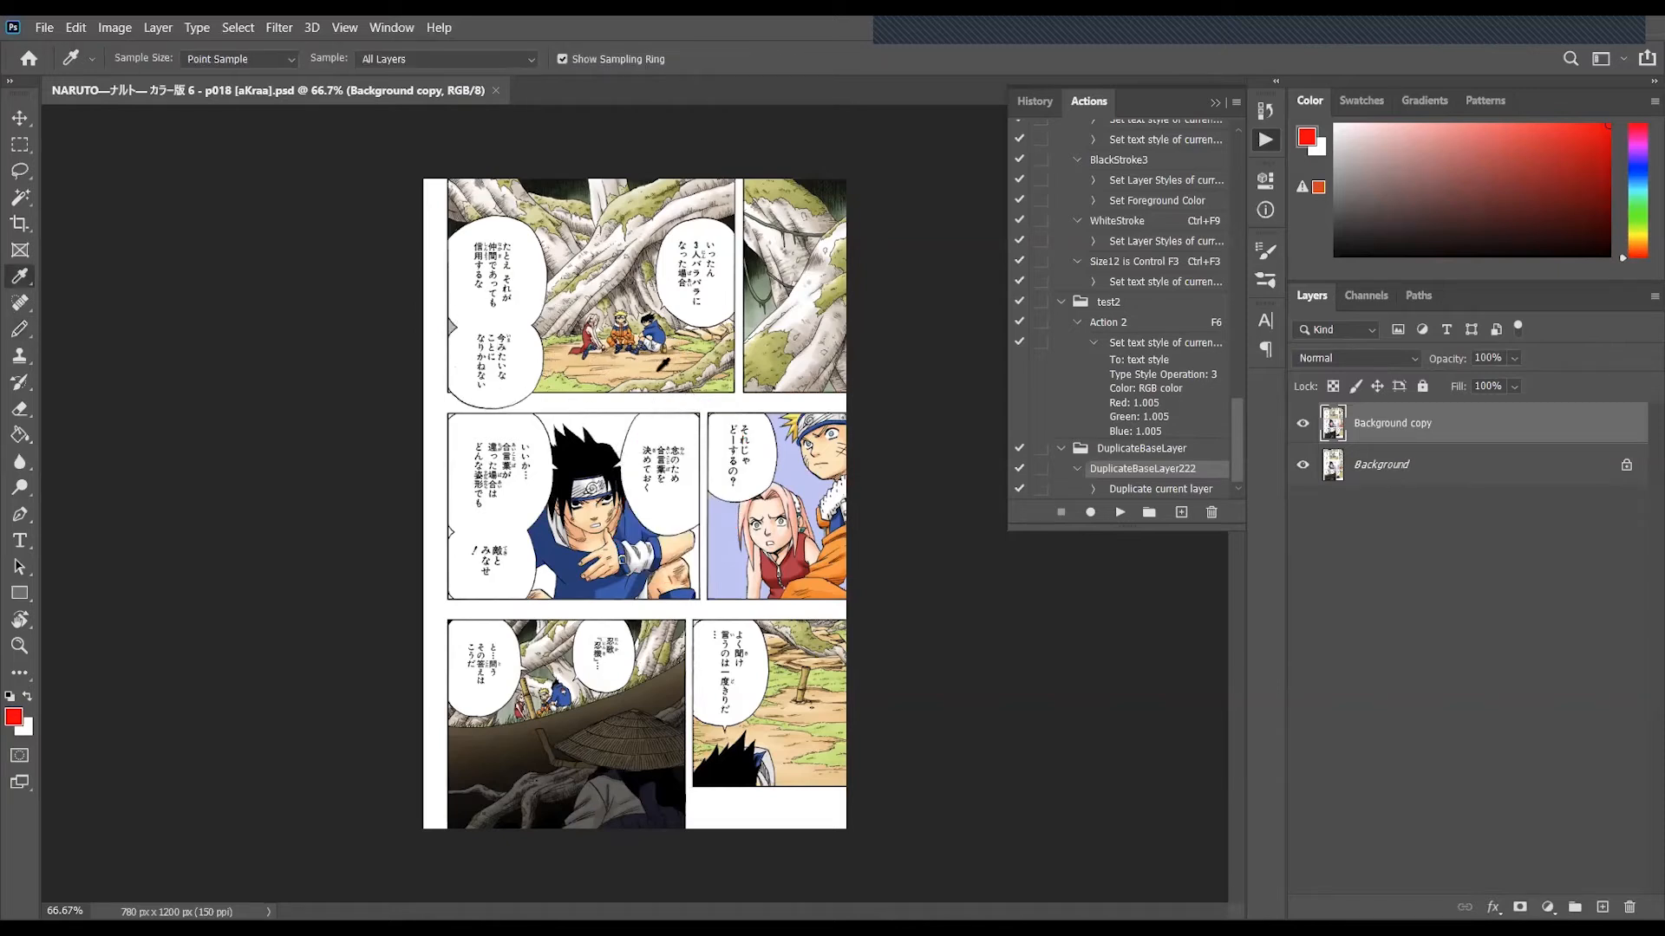
key(w)
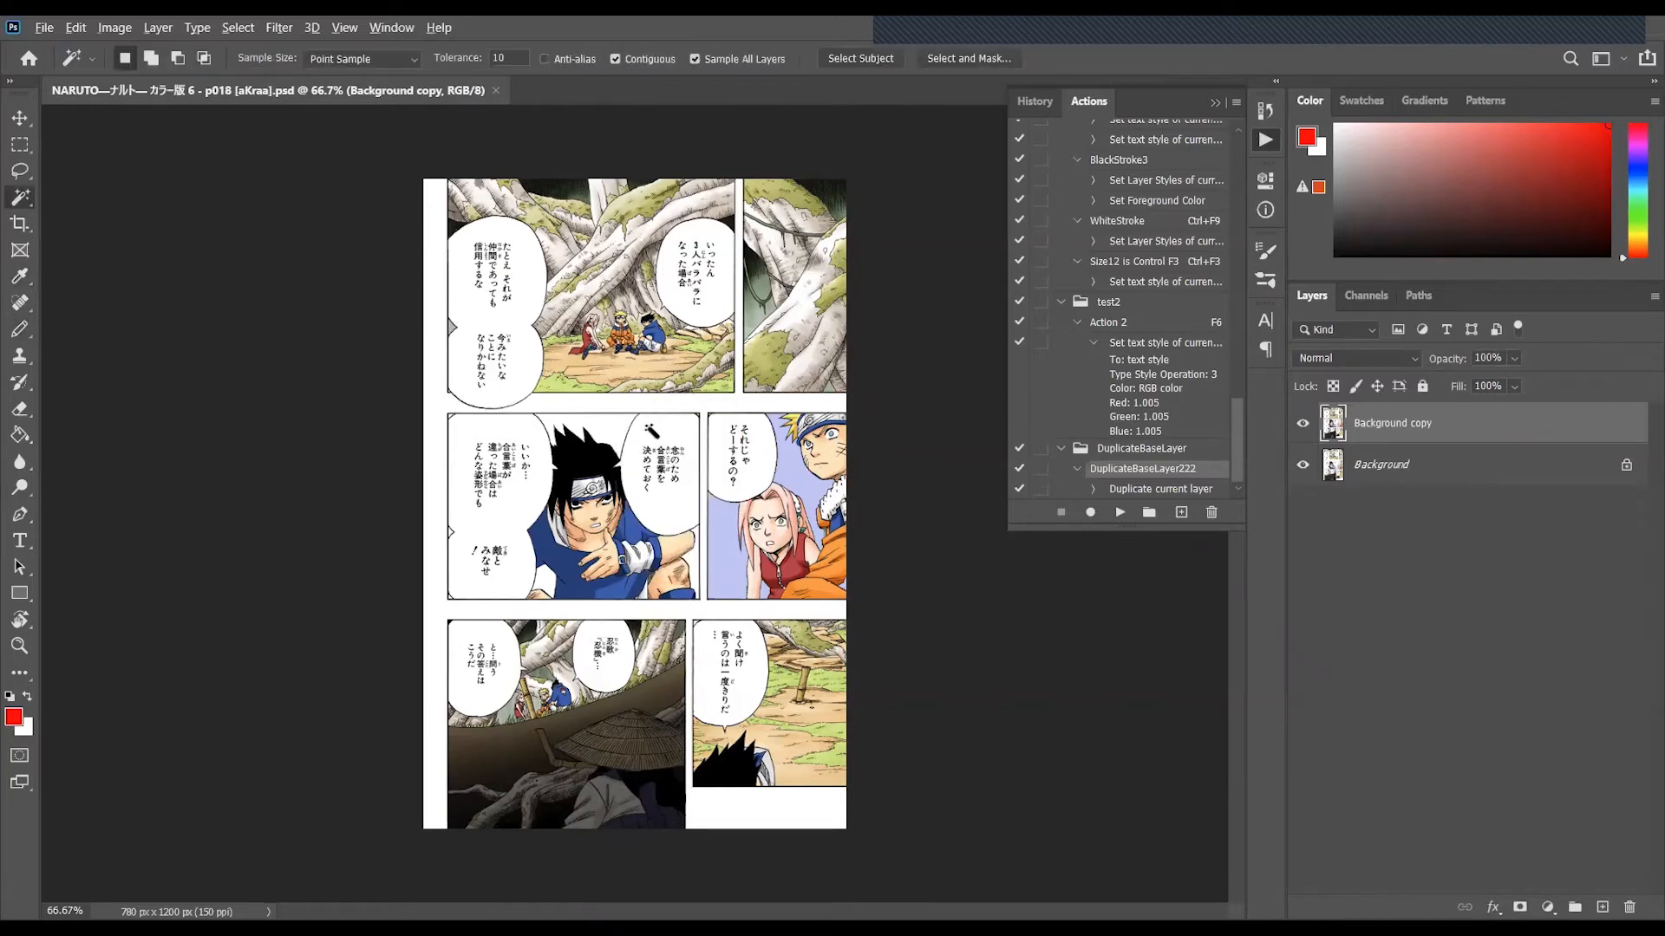
key(b)
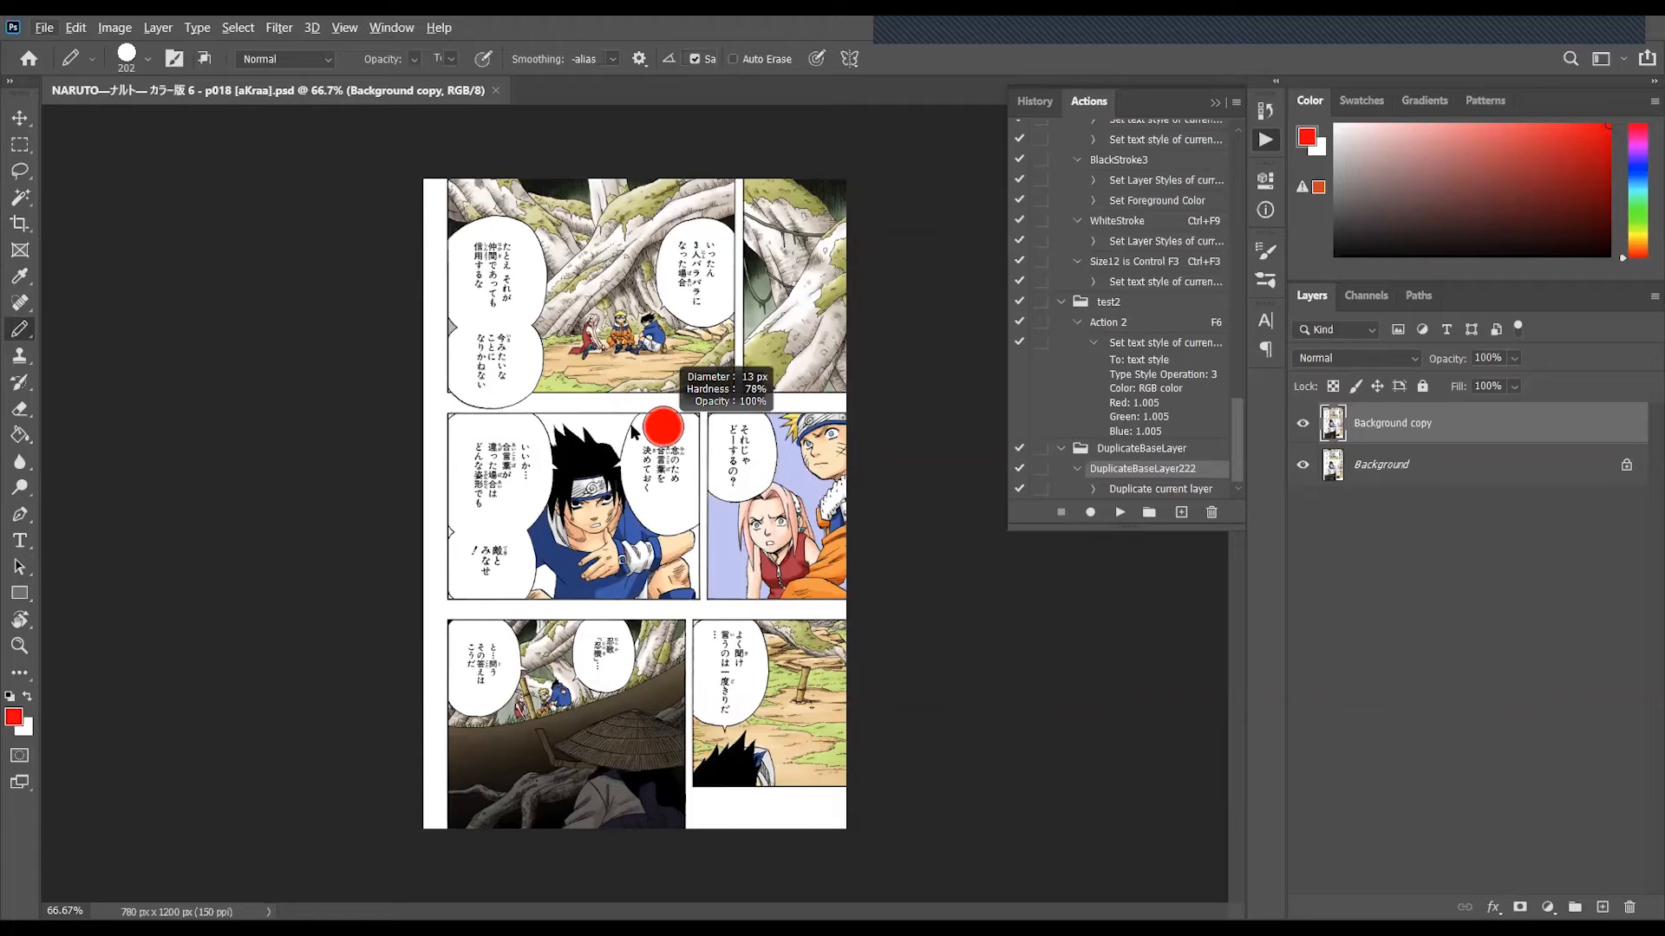
right_click(19, 336)
drag(659, 434, 657, 482)
key(ctrl+z)
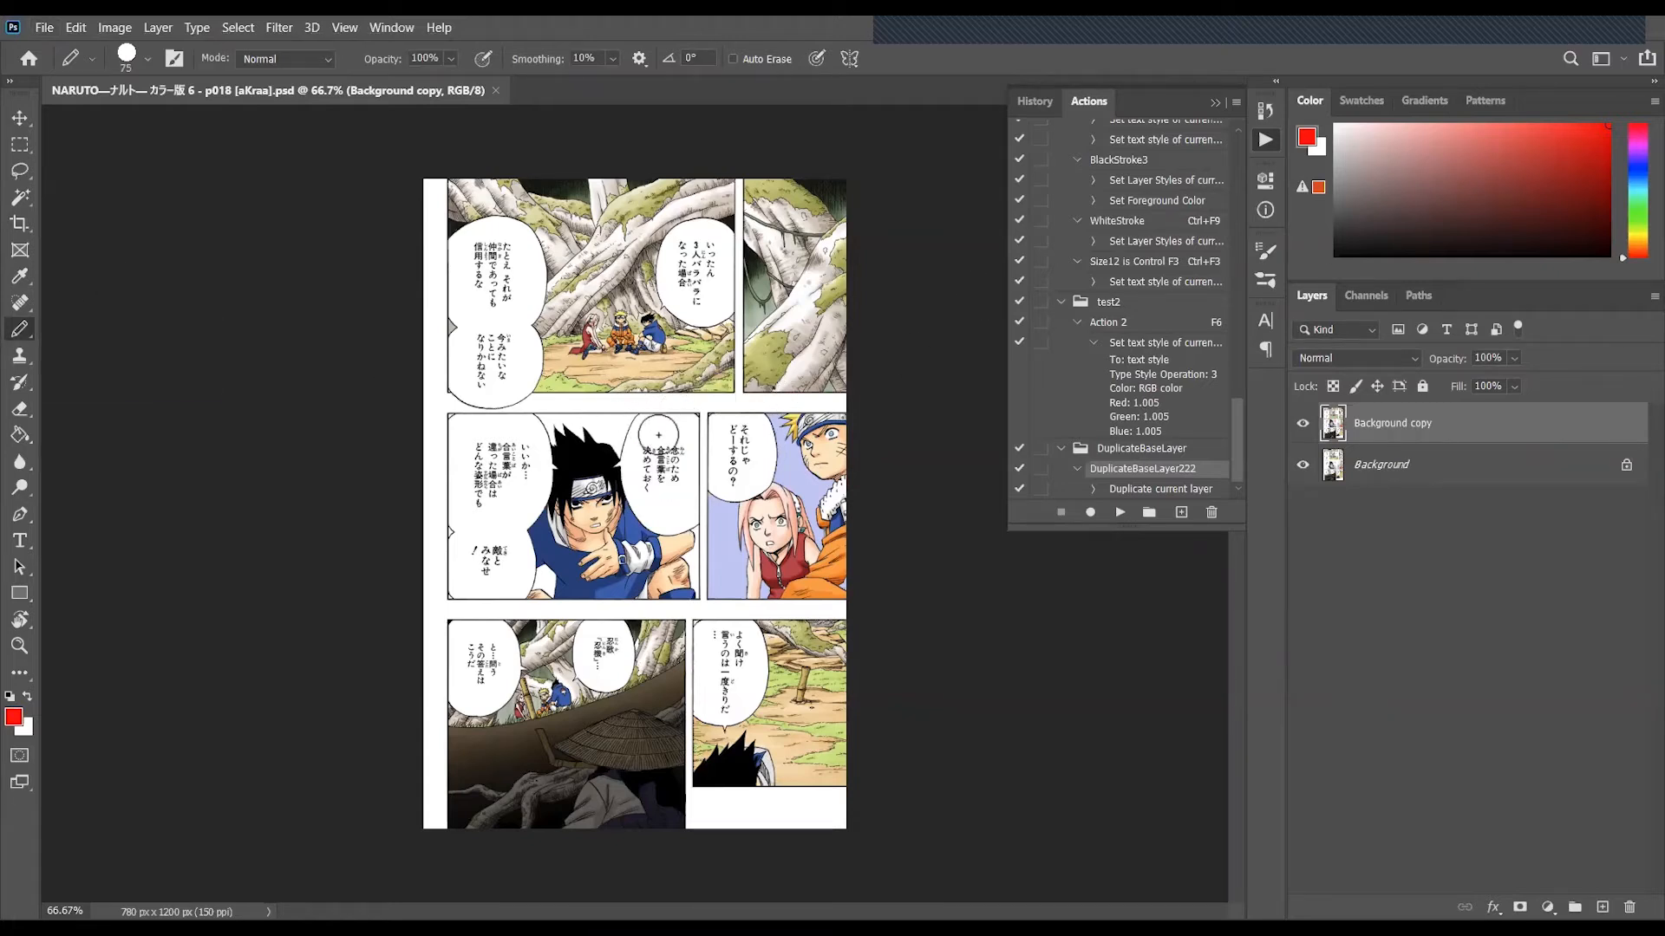
- Sample the speech bubble's white and paint over the Japanese text in both bubbles beside the dark-haired boy in the middle row
key(i)
click(669, 425)
key(b)
mouse_move(664, 444)
mouse_down()
mouse_move(652, 489)
mouse_move(670, 473)
mouse_up()
mouse_move(525, 444)
mouse_down()
mouse_move(493, 490)
mouse_move(490, 452)
mouse_move(482, 567)
mouse_up()
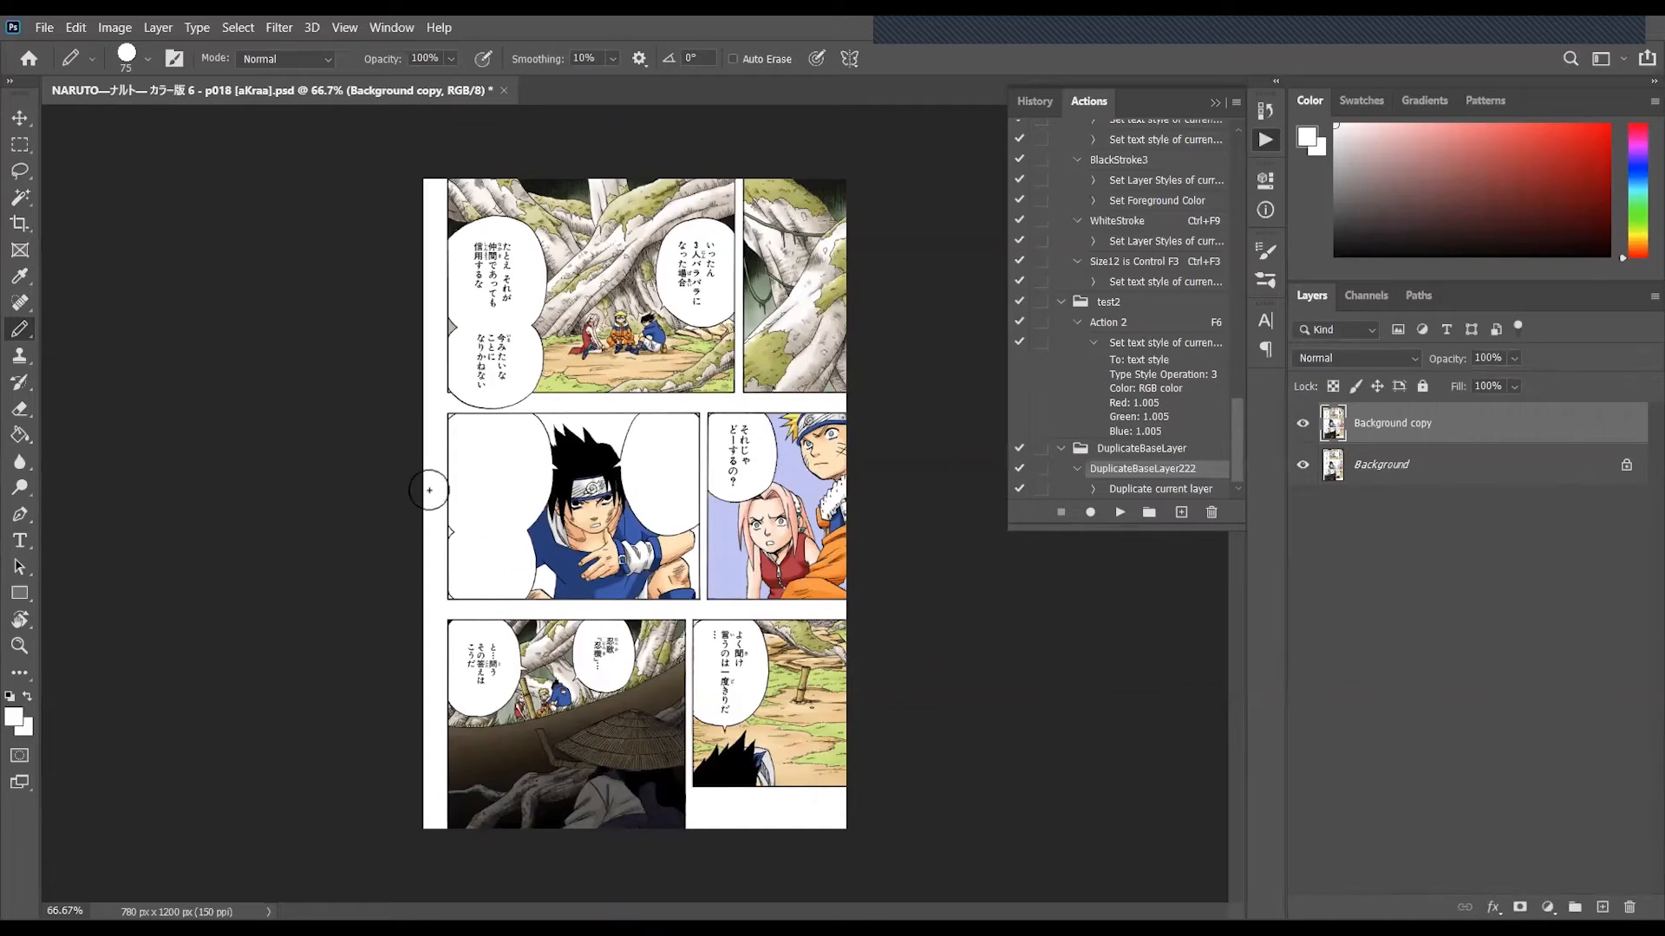
key(t)
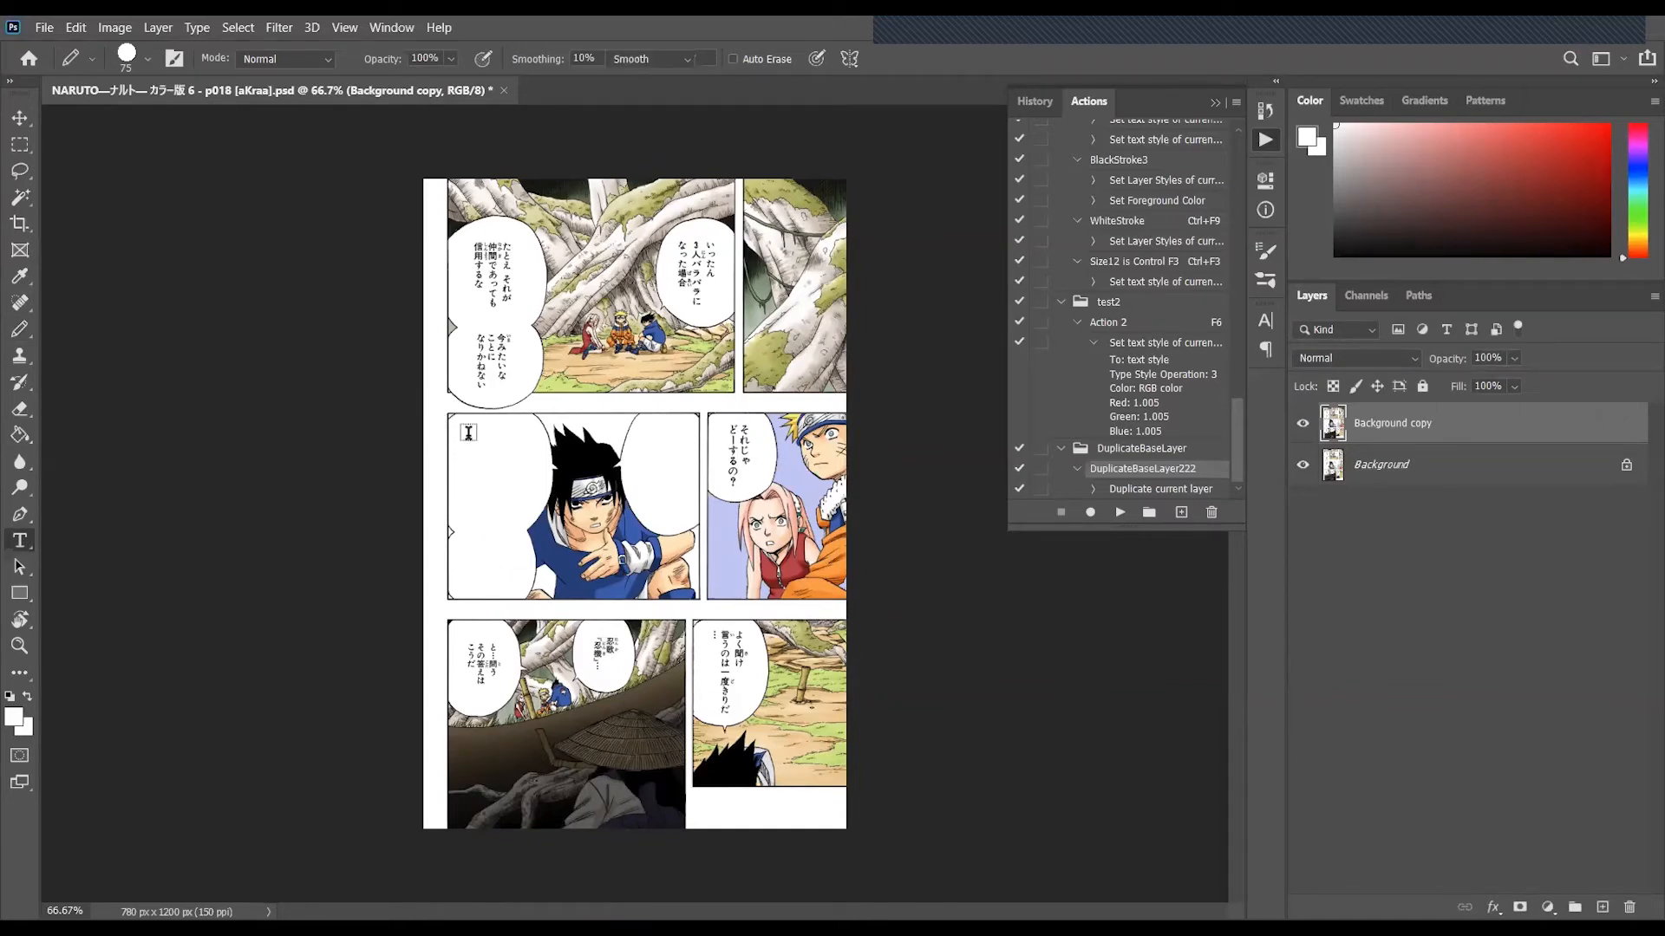
click(453, 438)
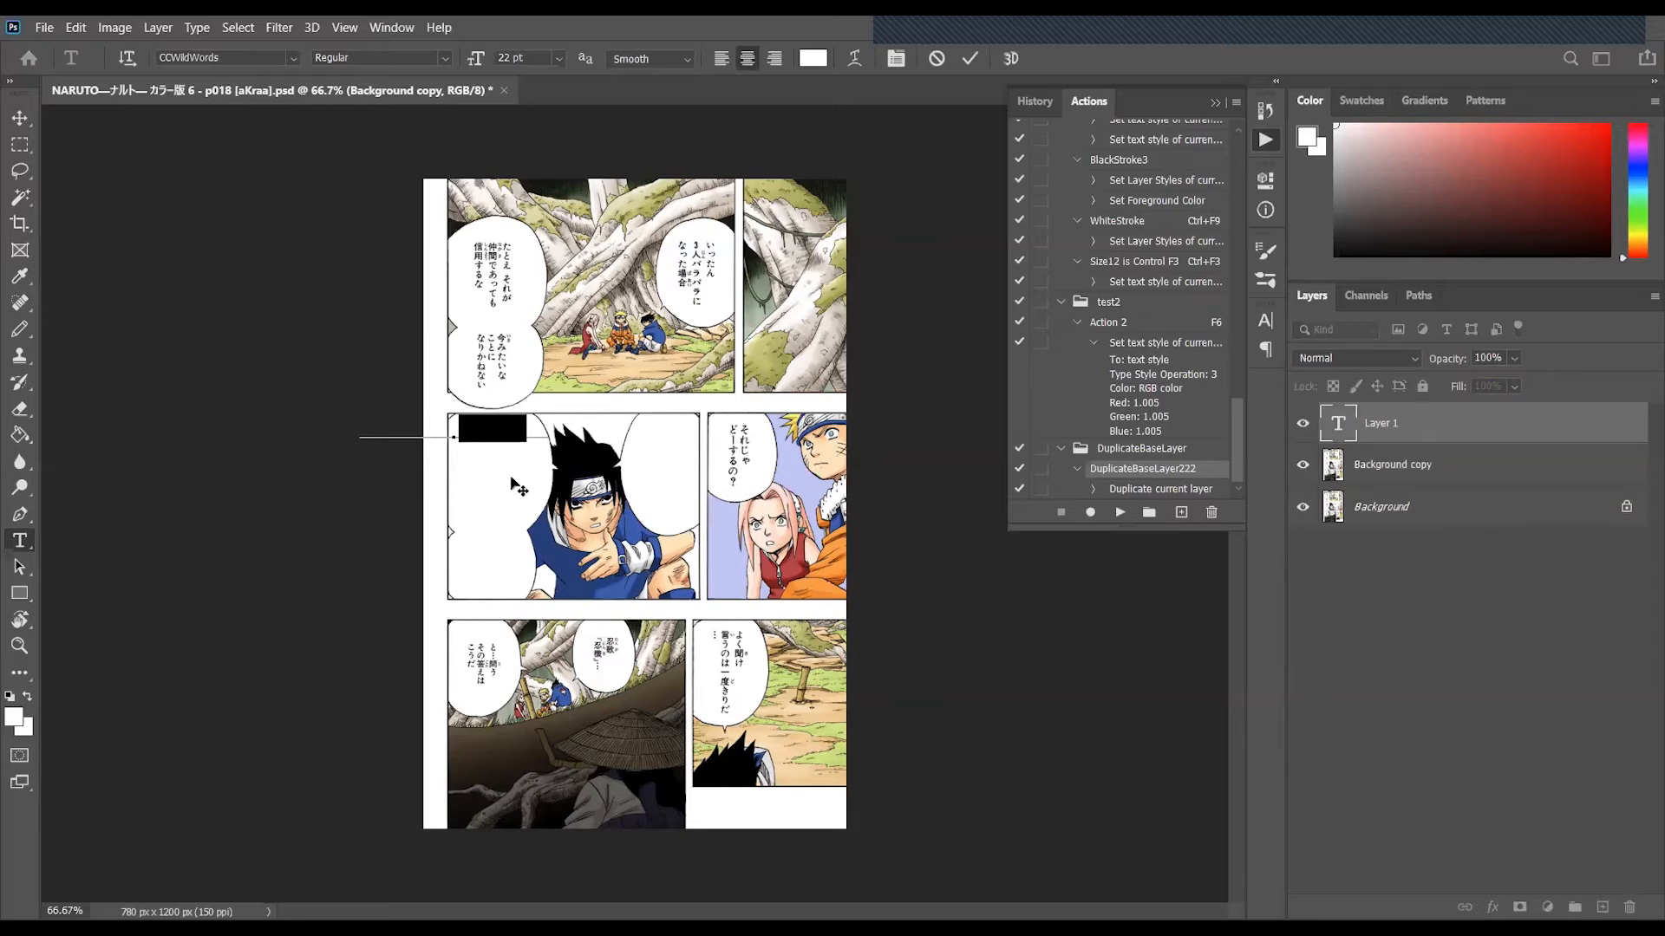
click(1535, 448)
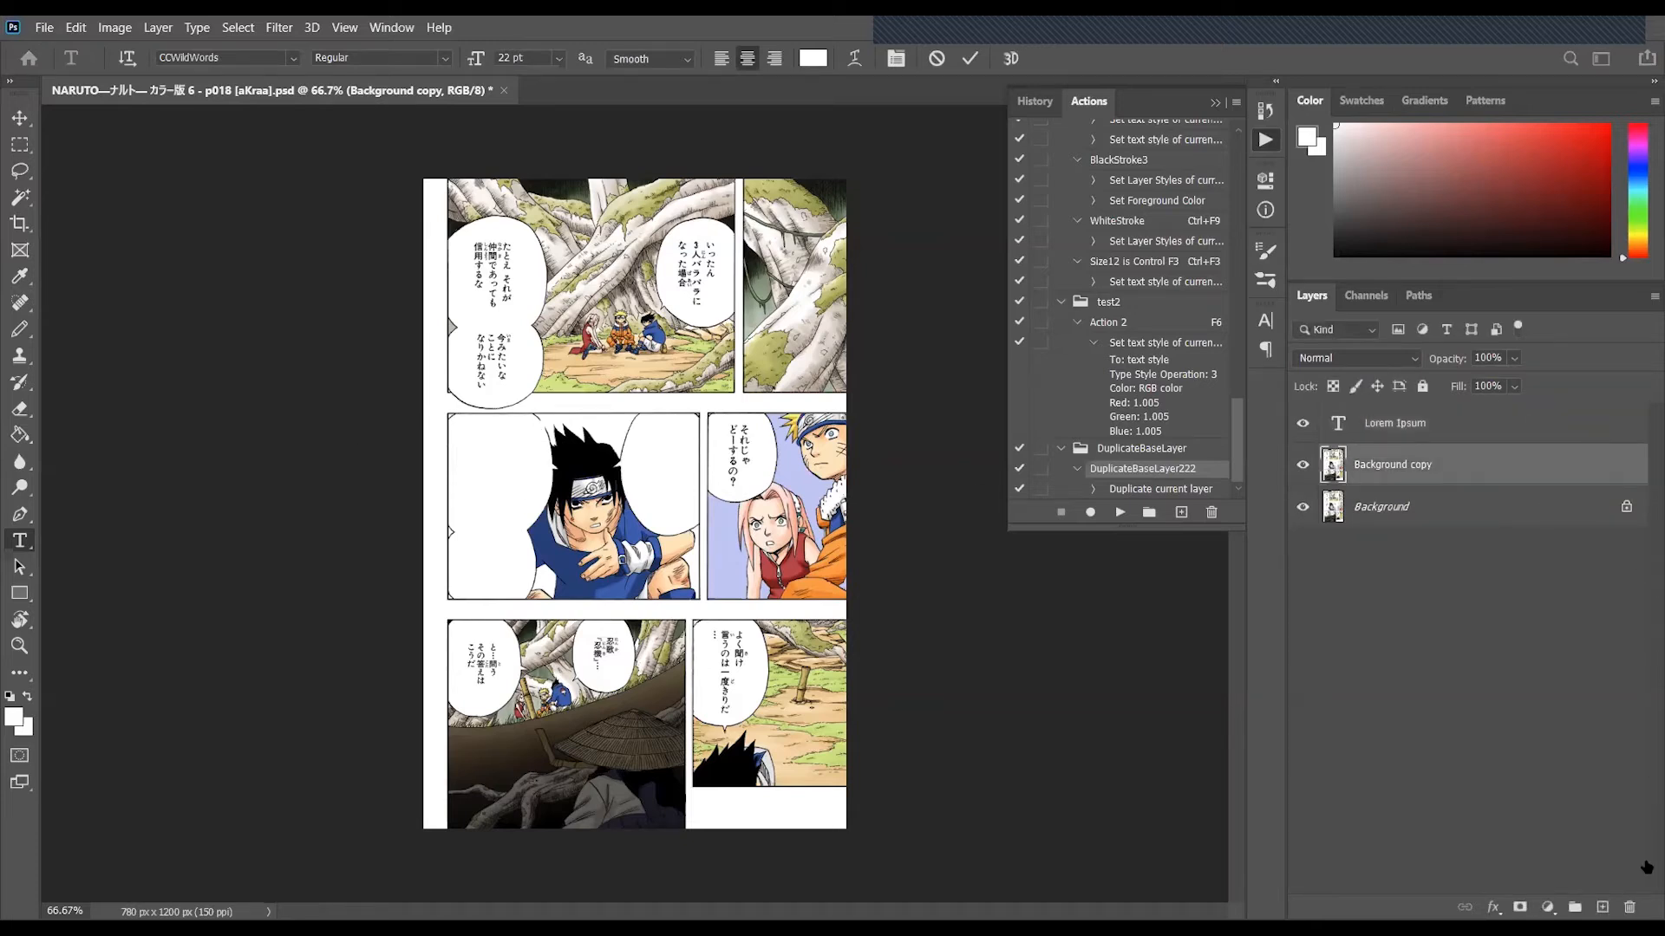
click(1516, 427)
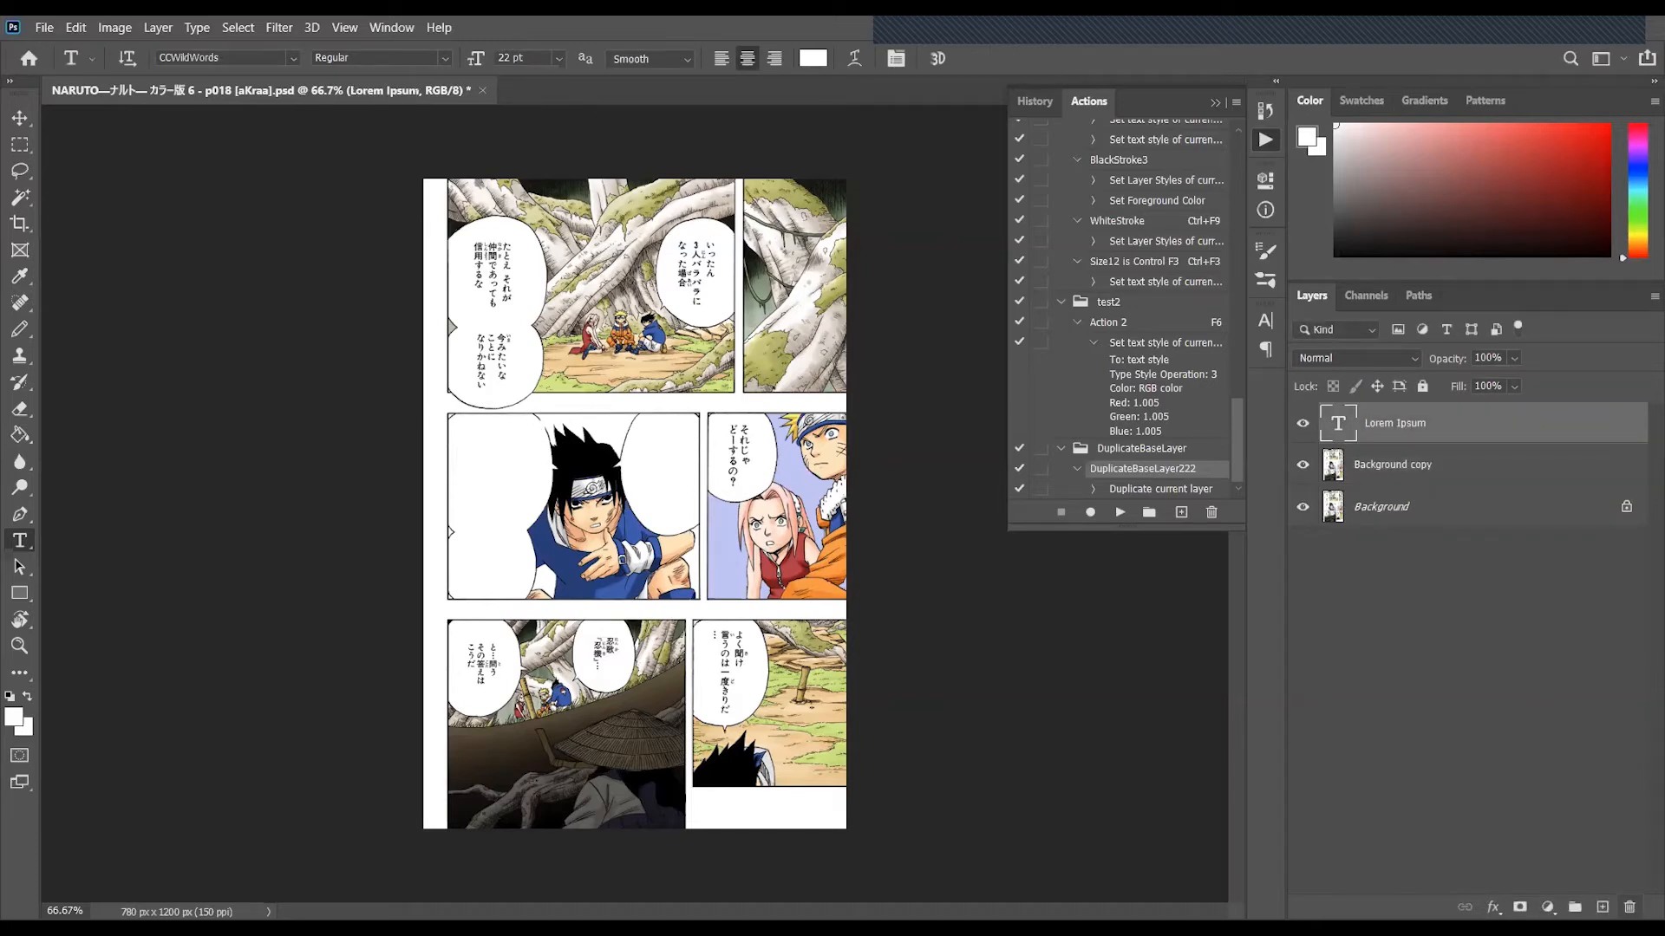
click(1629, 907)
- Reset the colors to default and add a text box reading "TEST" in the emptied speech bubble at the middle row's far left
key(d)
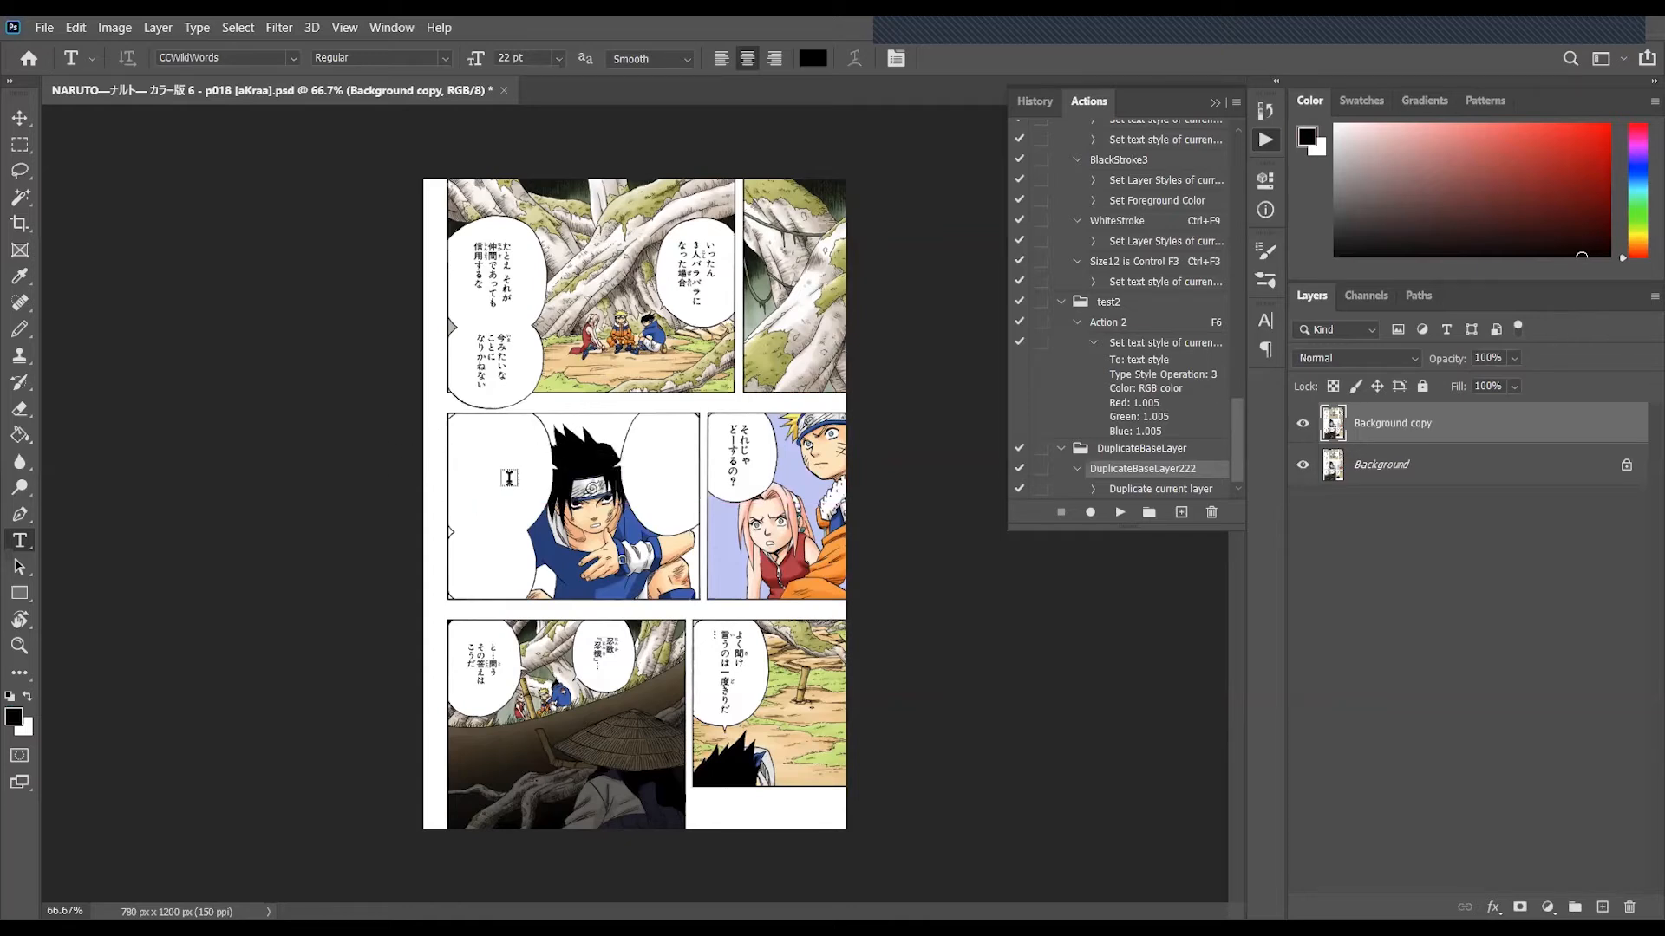
drag(447, 444, 558, 518)
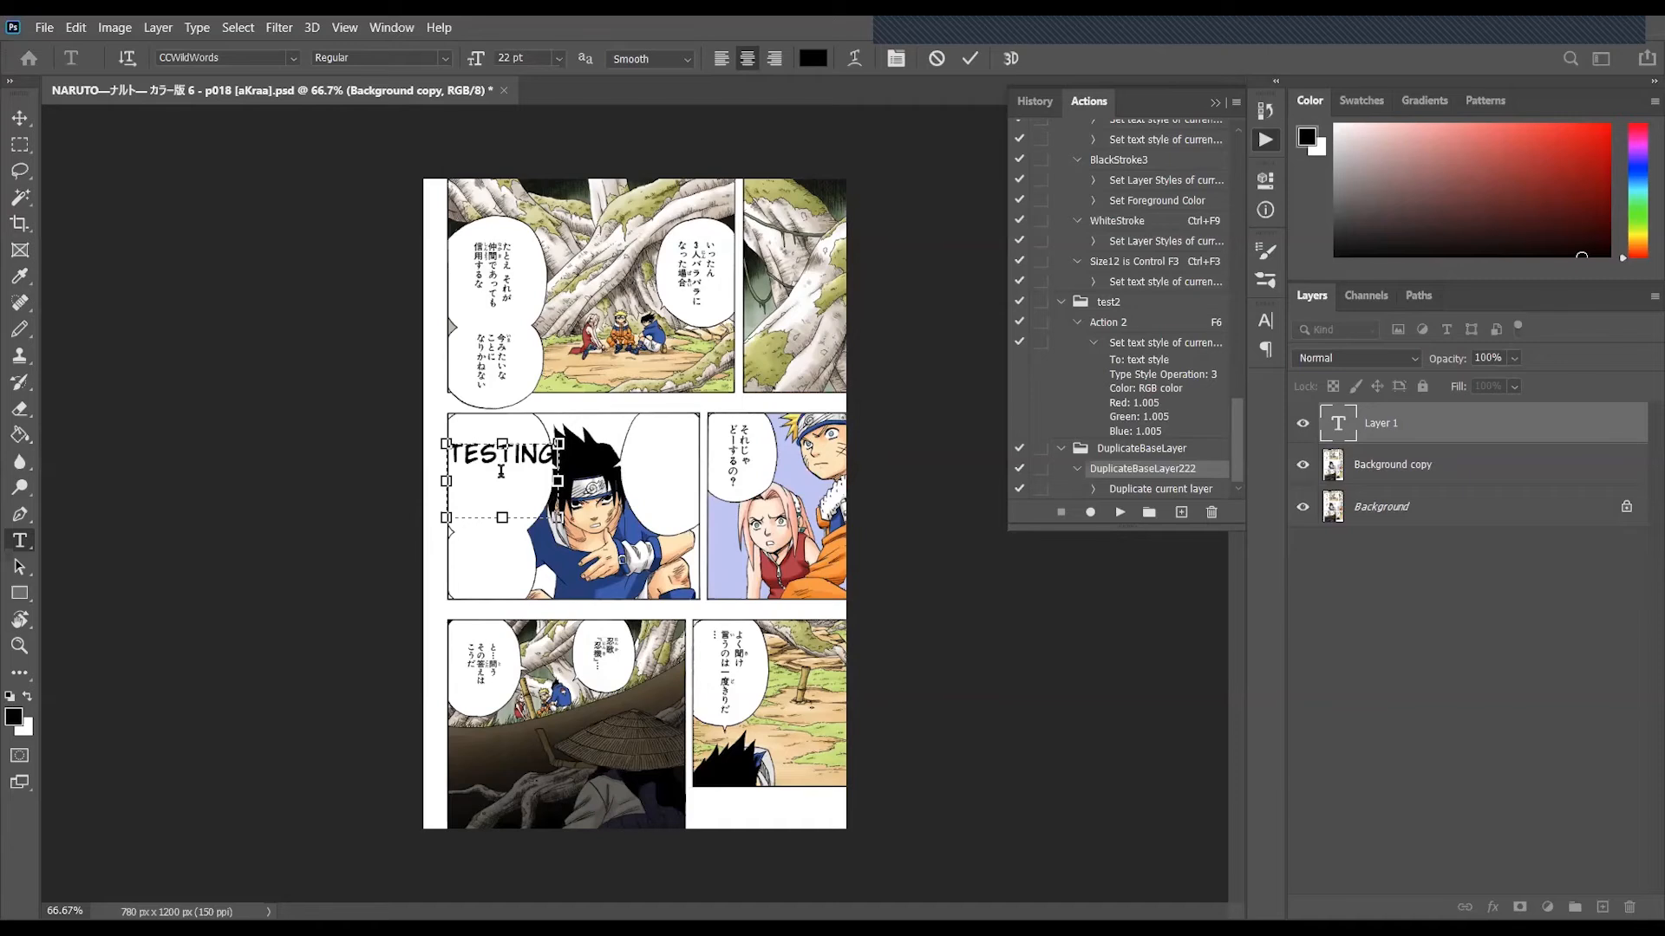
text(TESTING)
key(BackSpace)
key(BackSpace)
key(BackSpace)
key(ctrl+Return)
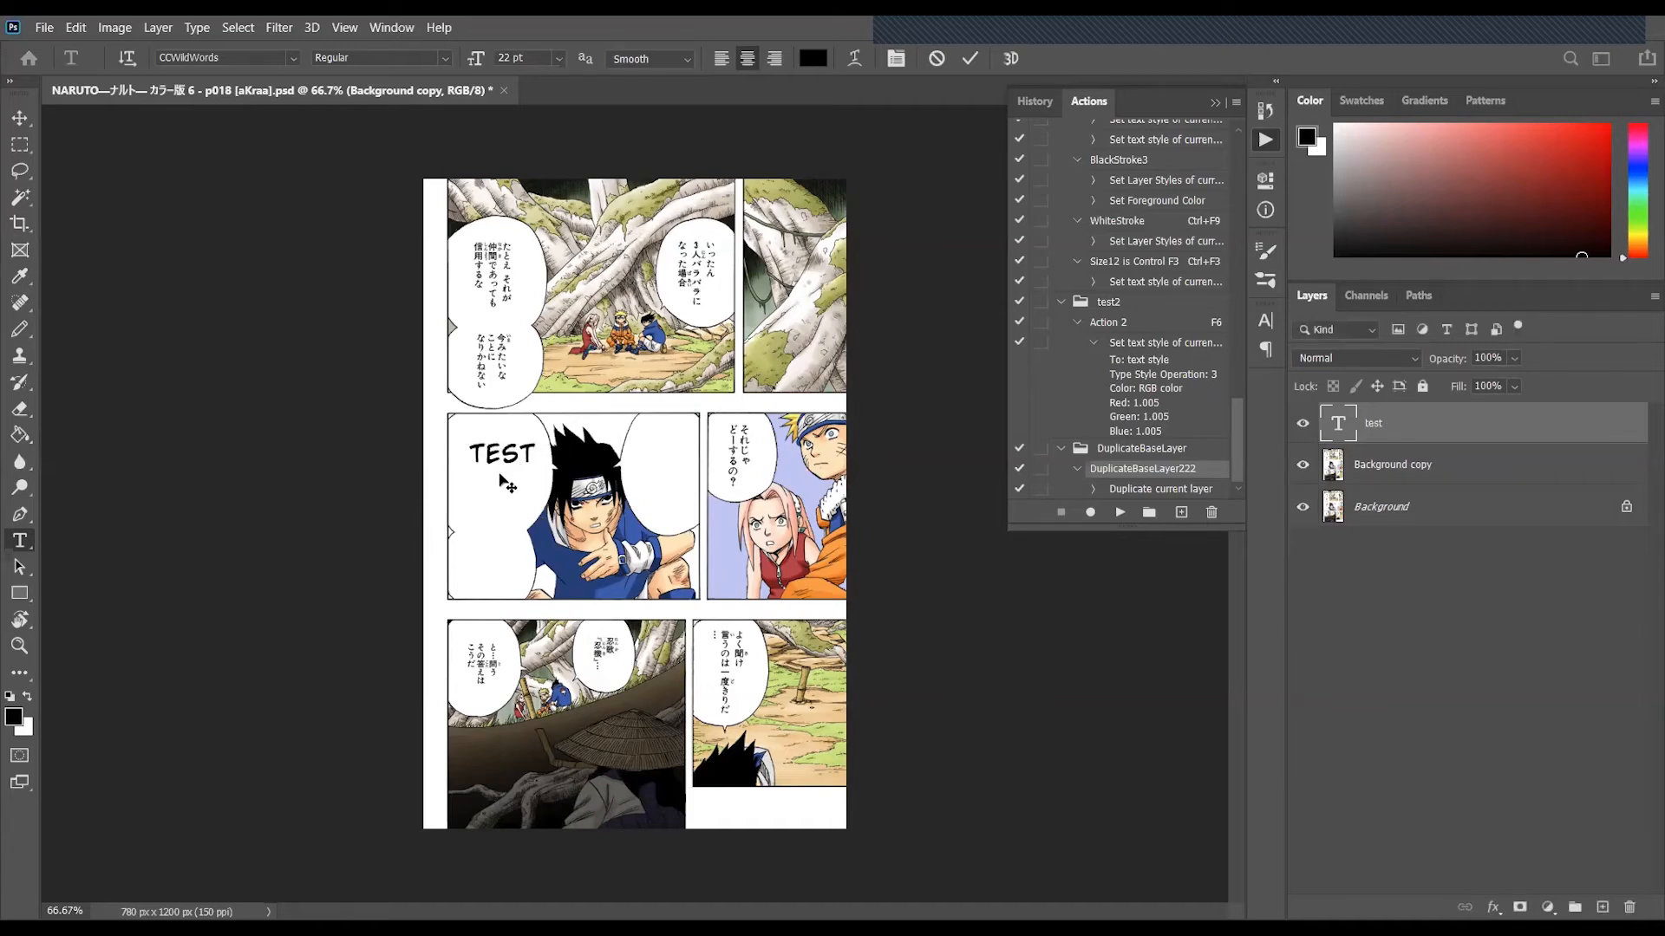
- Switch to the Move tool and save the edited p018 PSD file
click(19, 118)
click(45, 27)
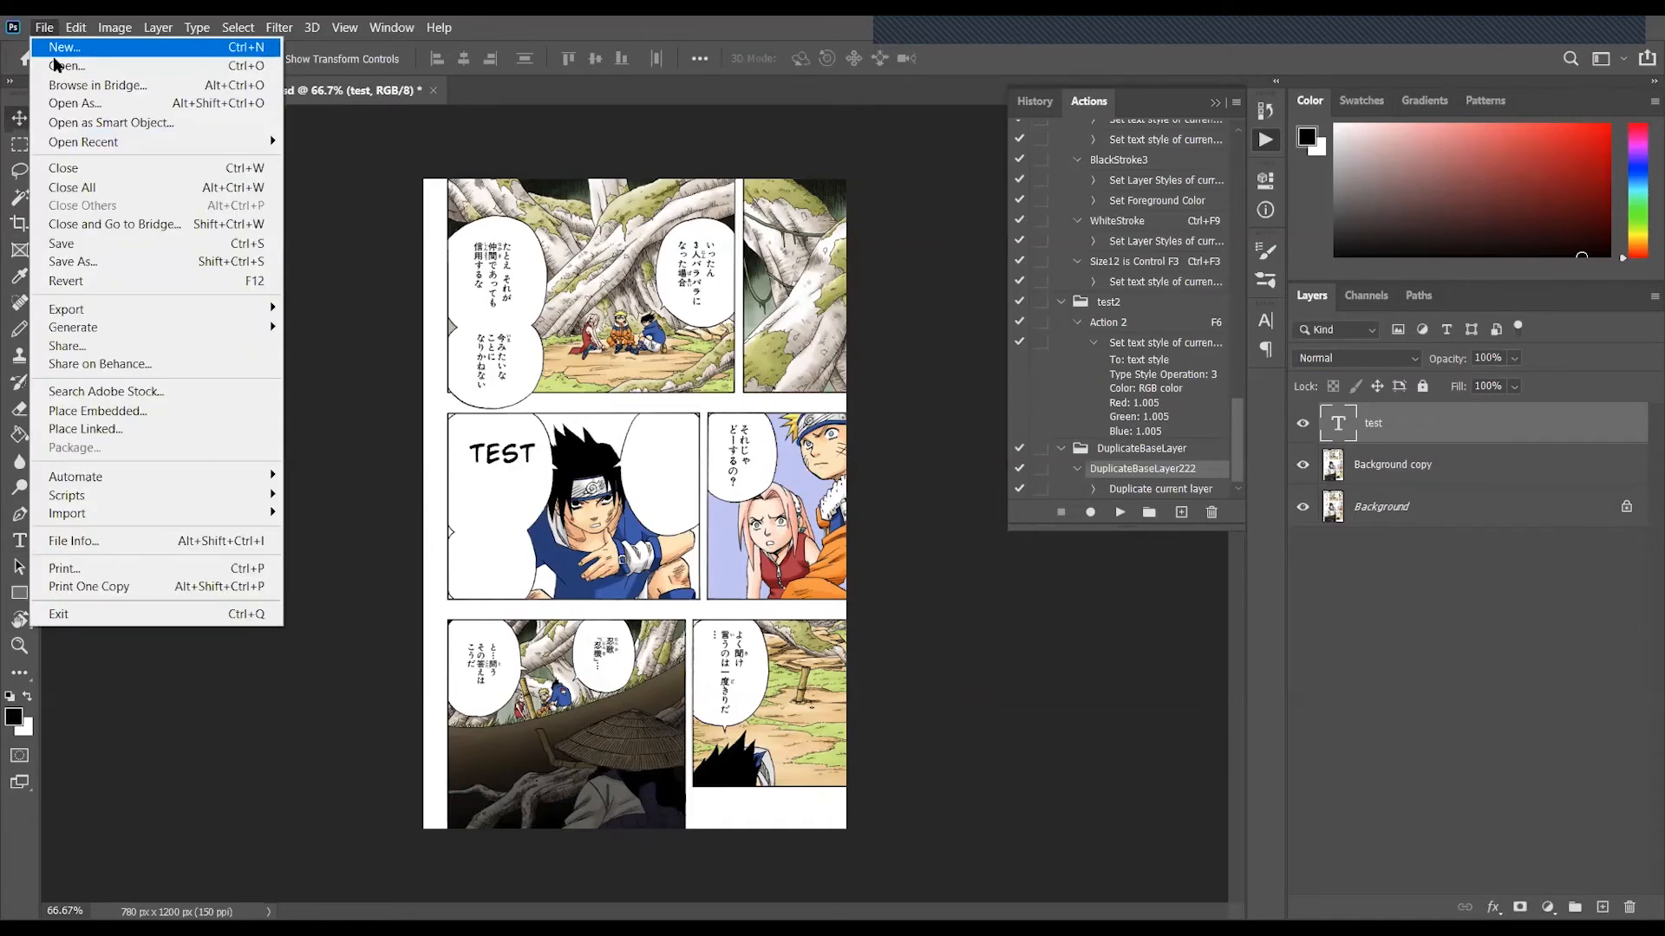
click(106, 242)
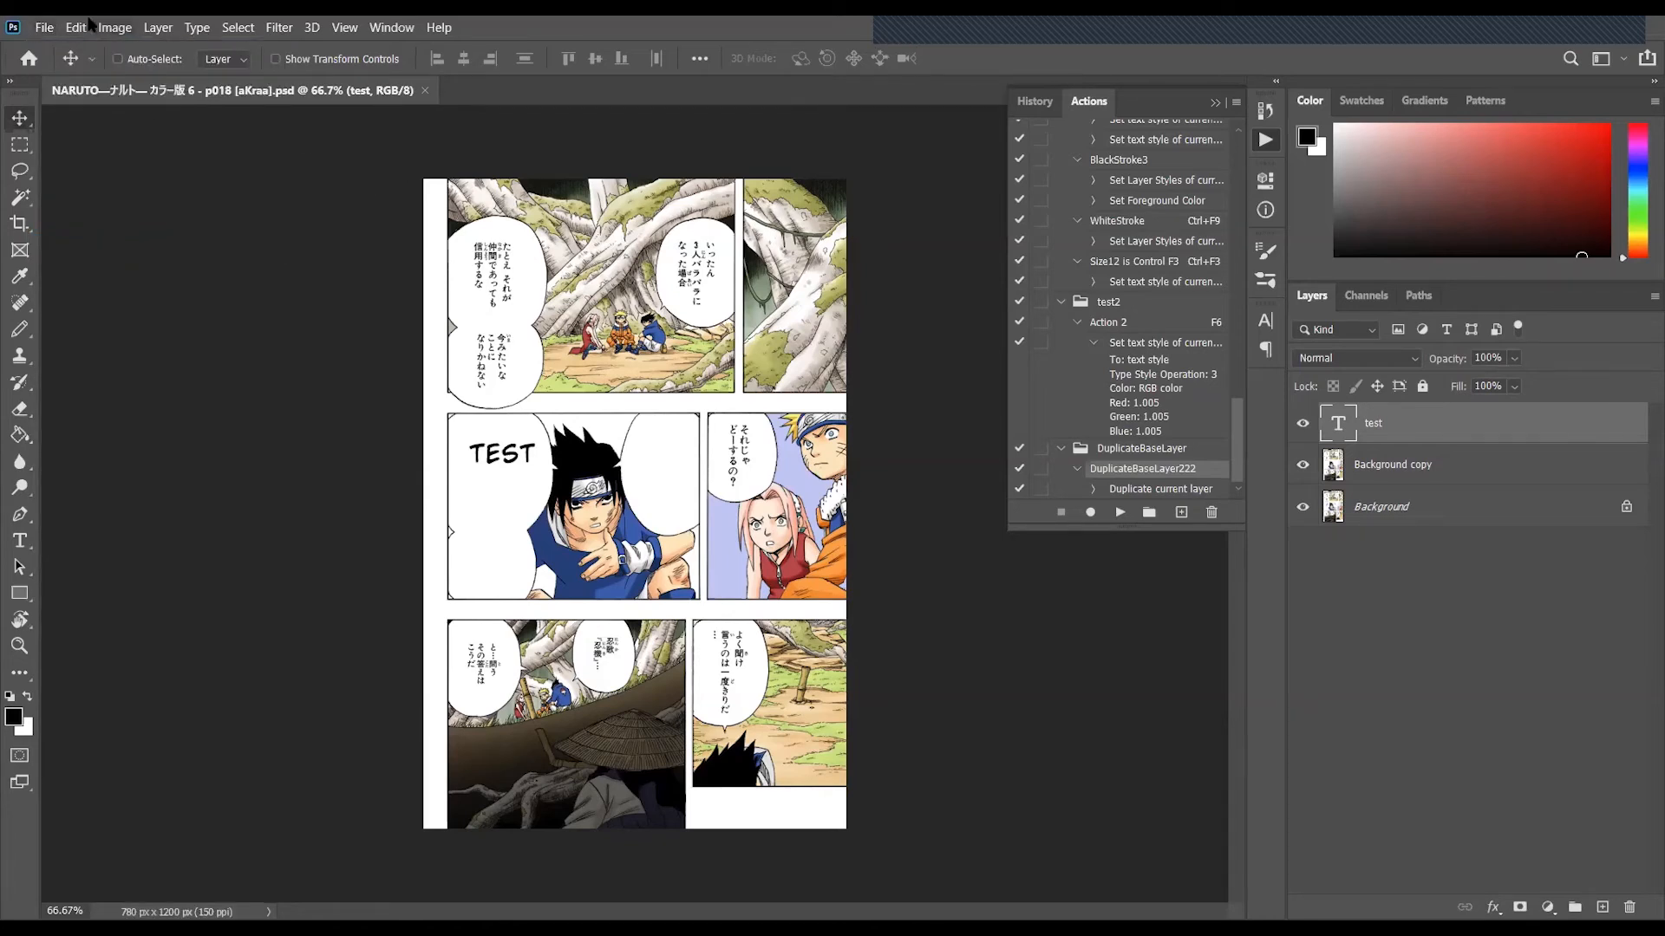
- Check the saved p018 thumbnail at a larger size among the PSD files in the Open dialog, and close it without opening anything
click(45, 27)
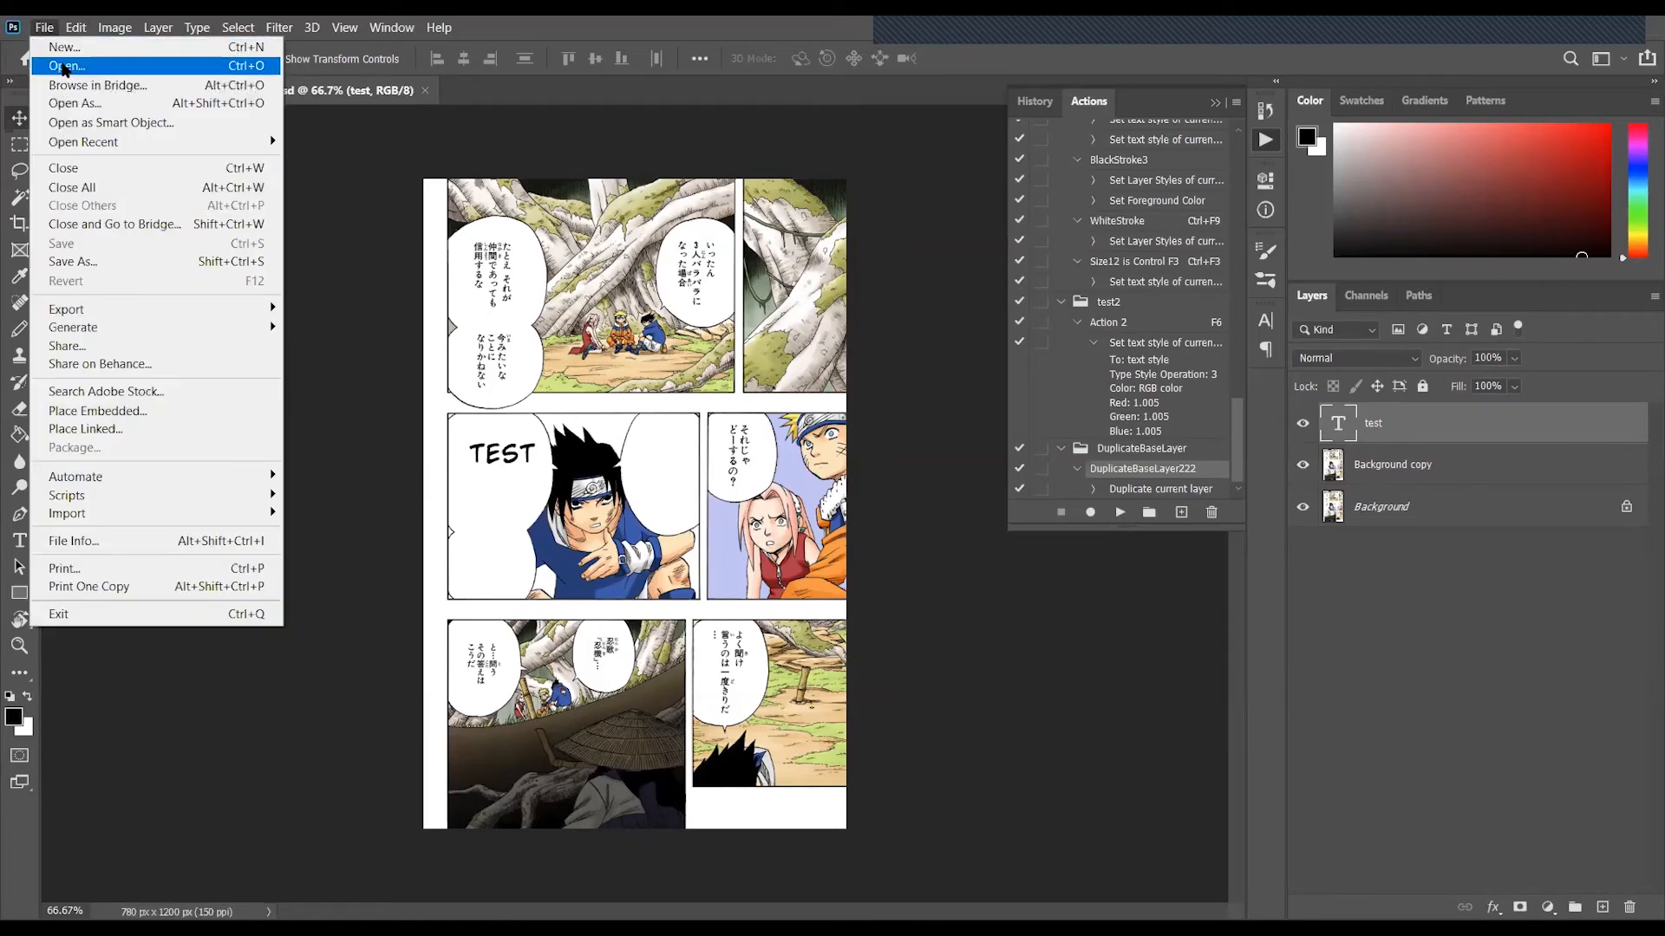
click(64, 66)
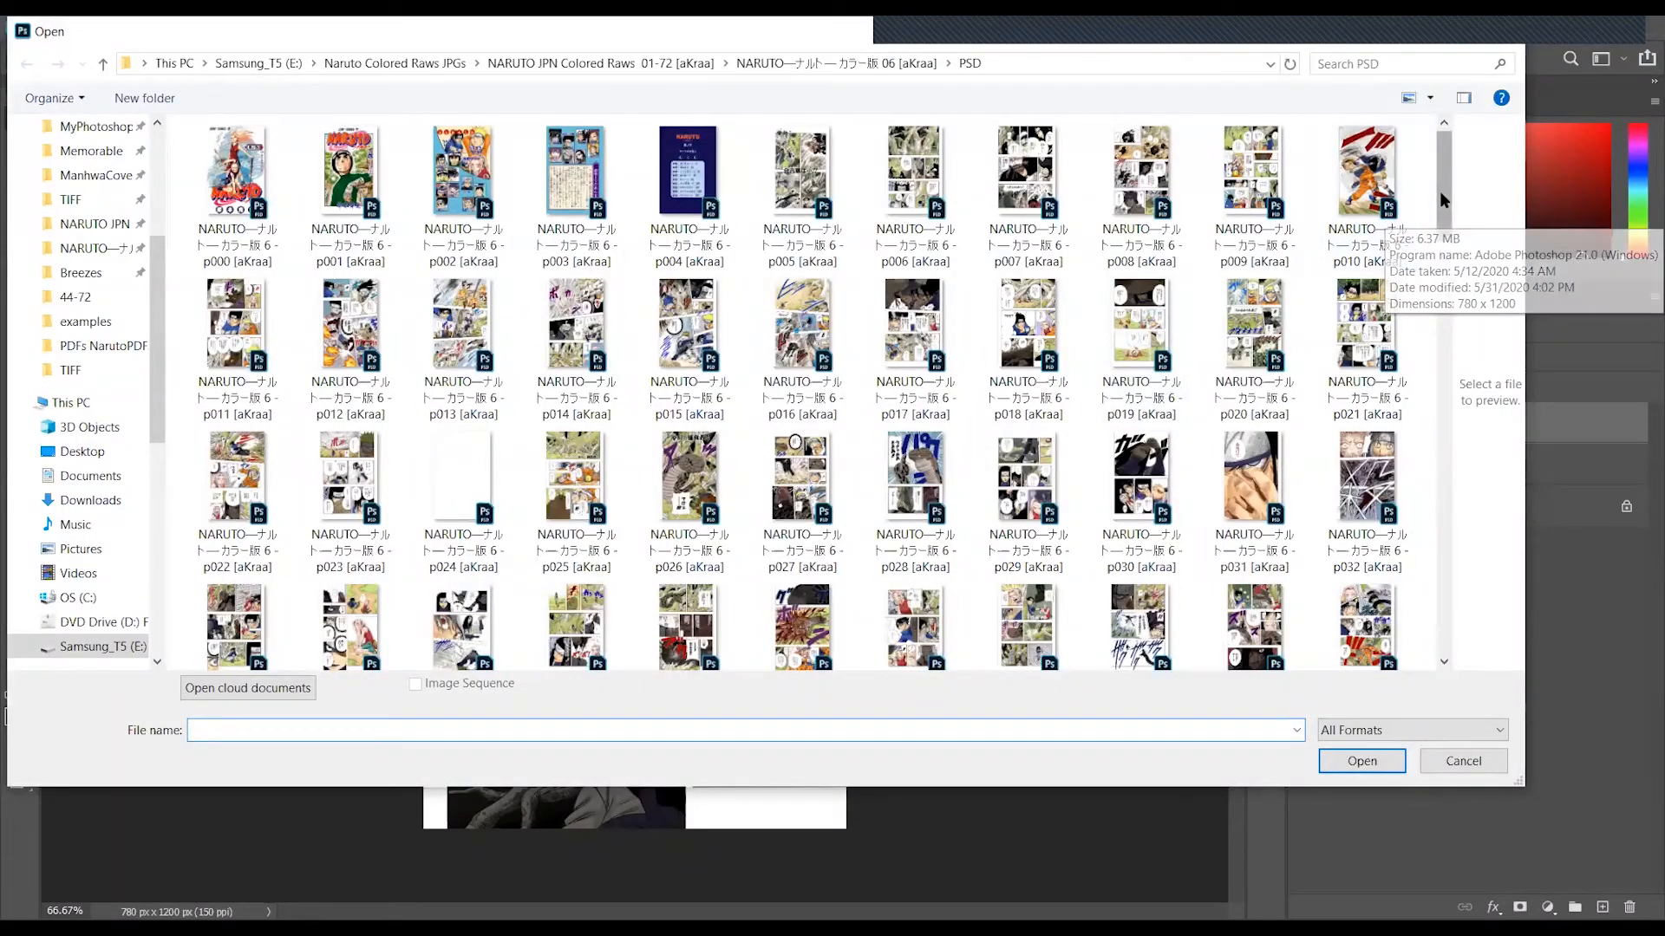
scroll(1453, 220, down, 2)
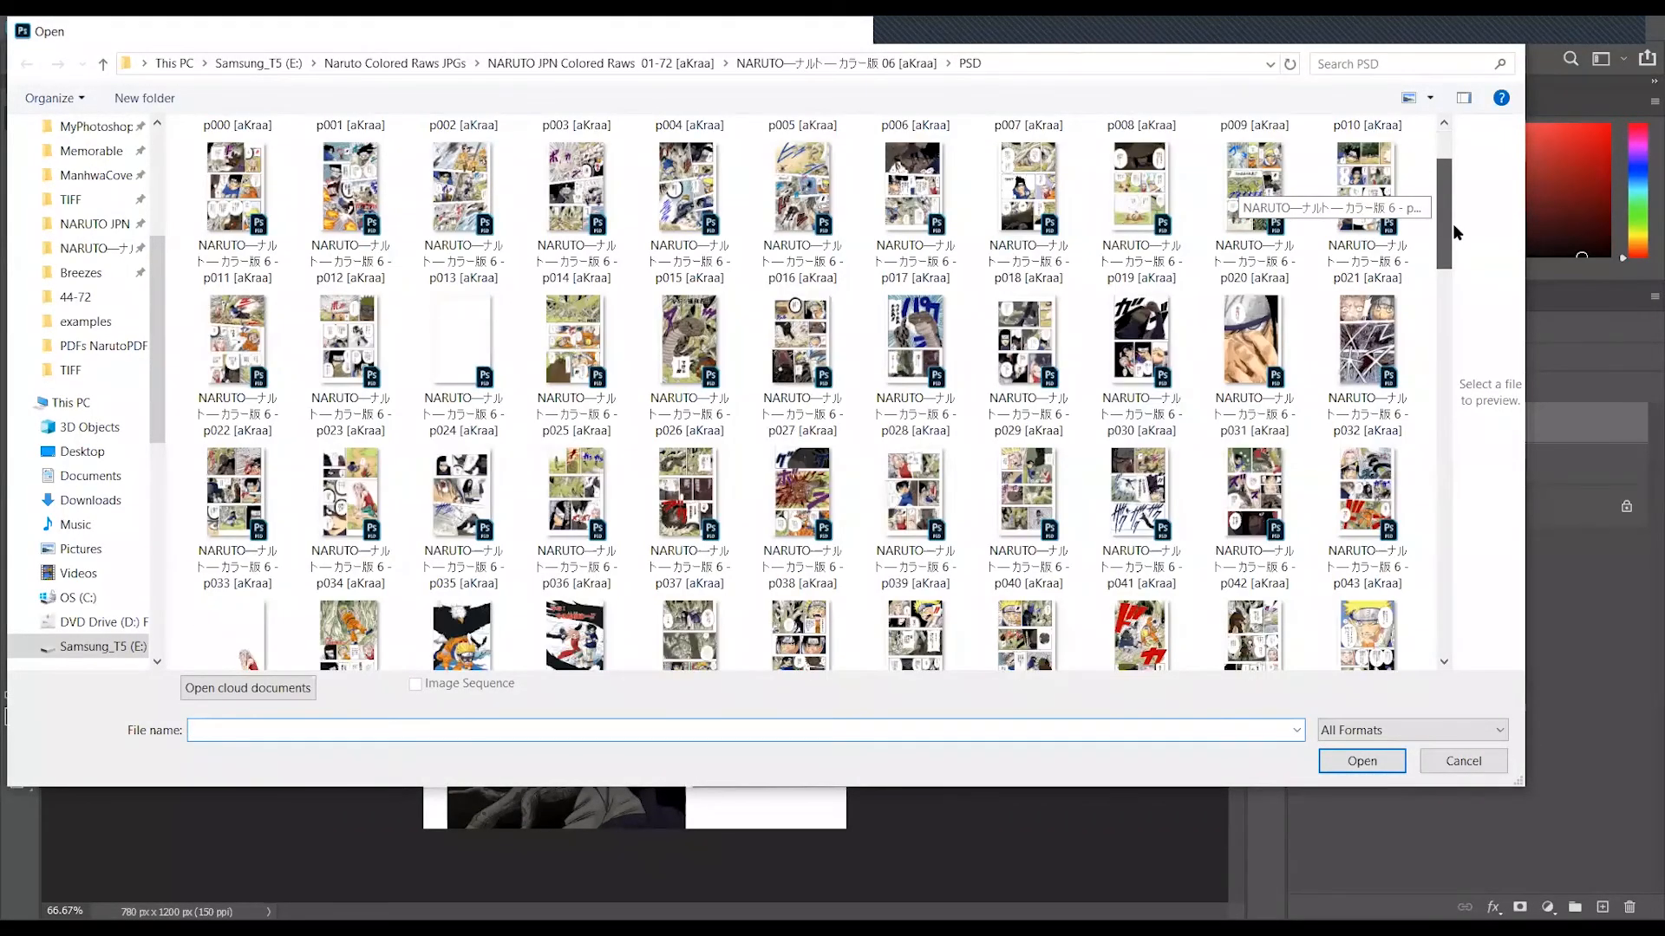
scroll(1453, 227, down, 1)
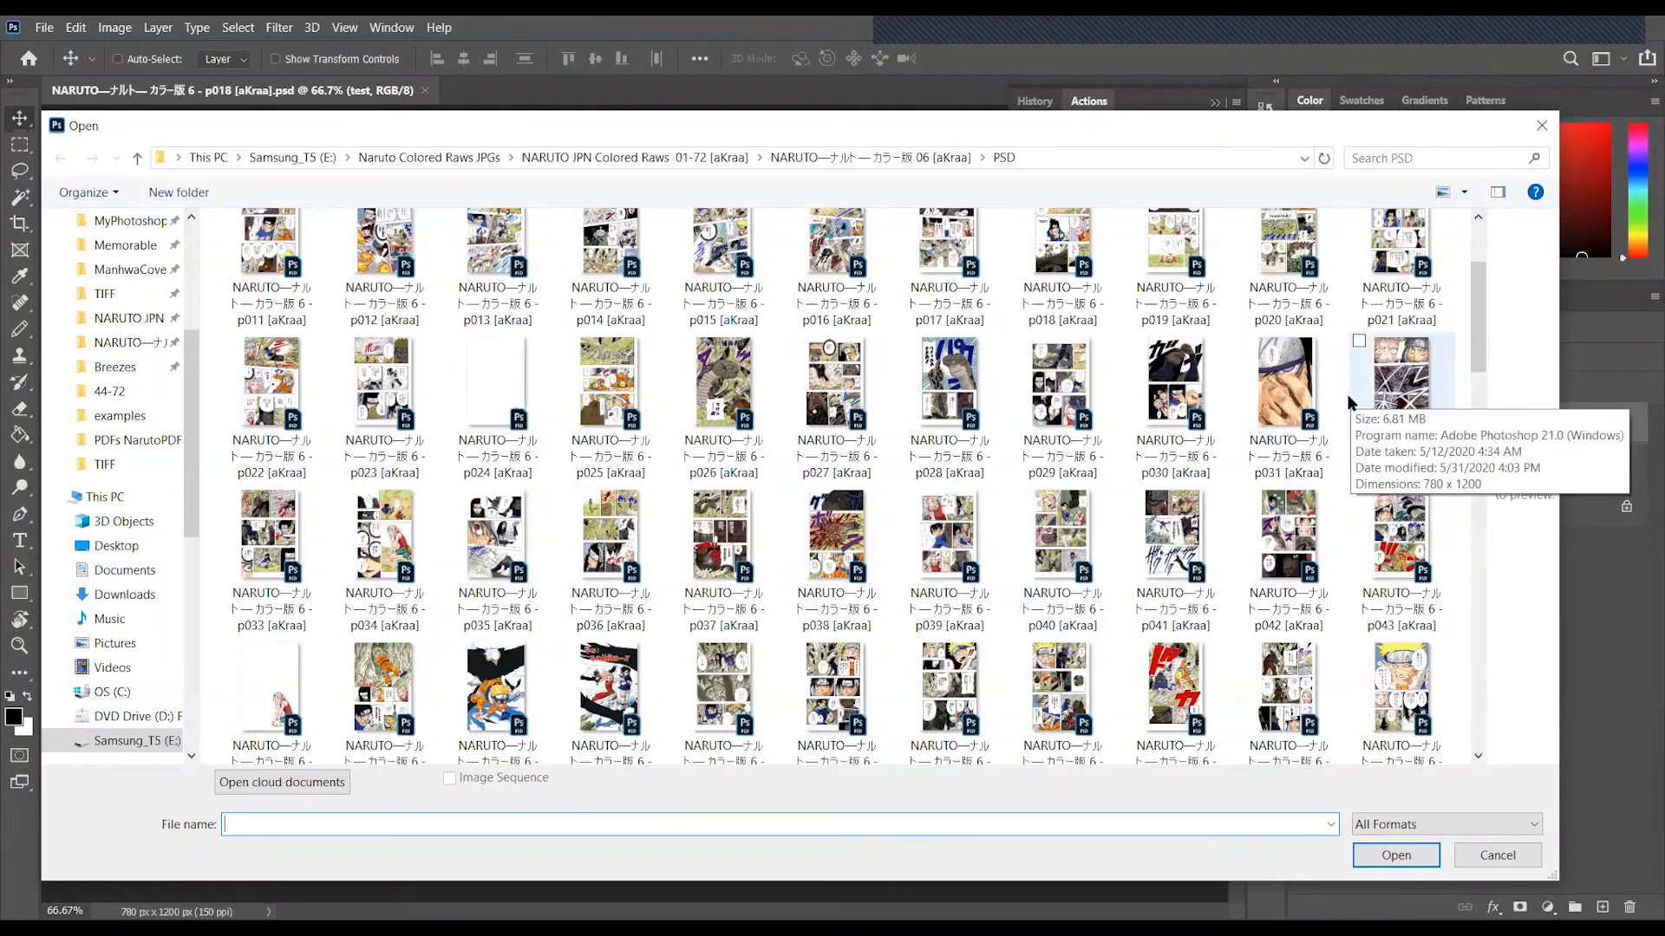
click(1110, 260)
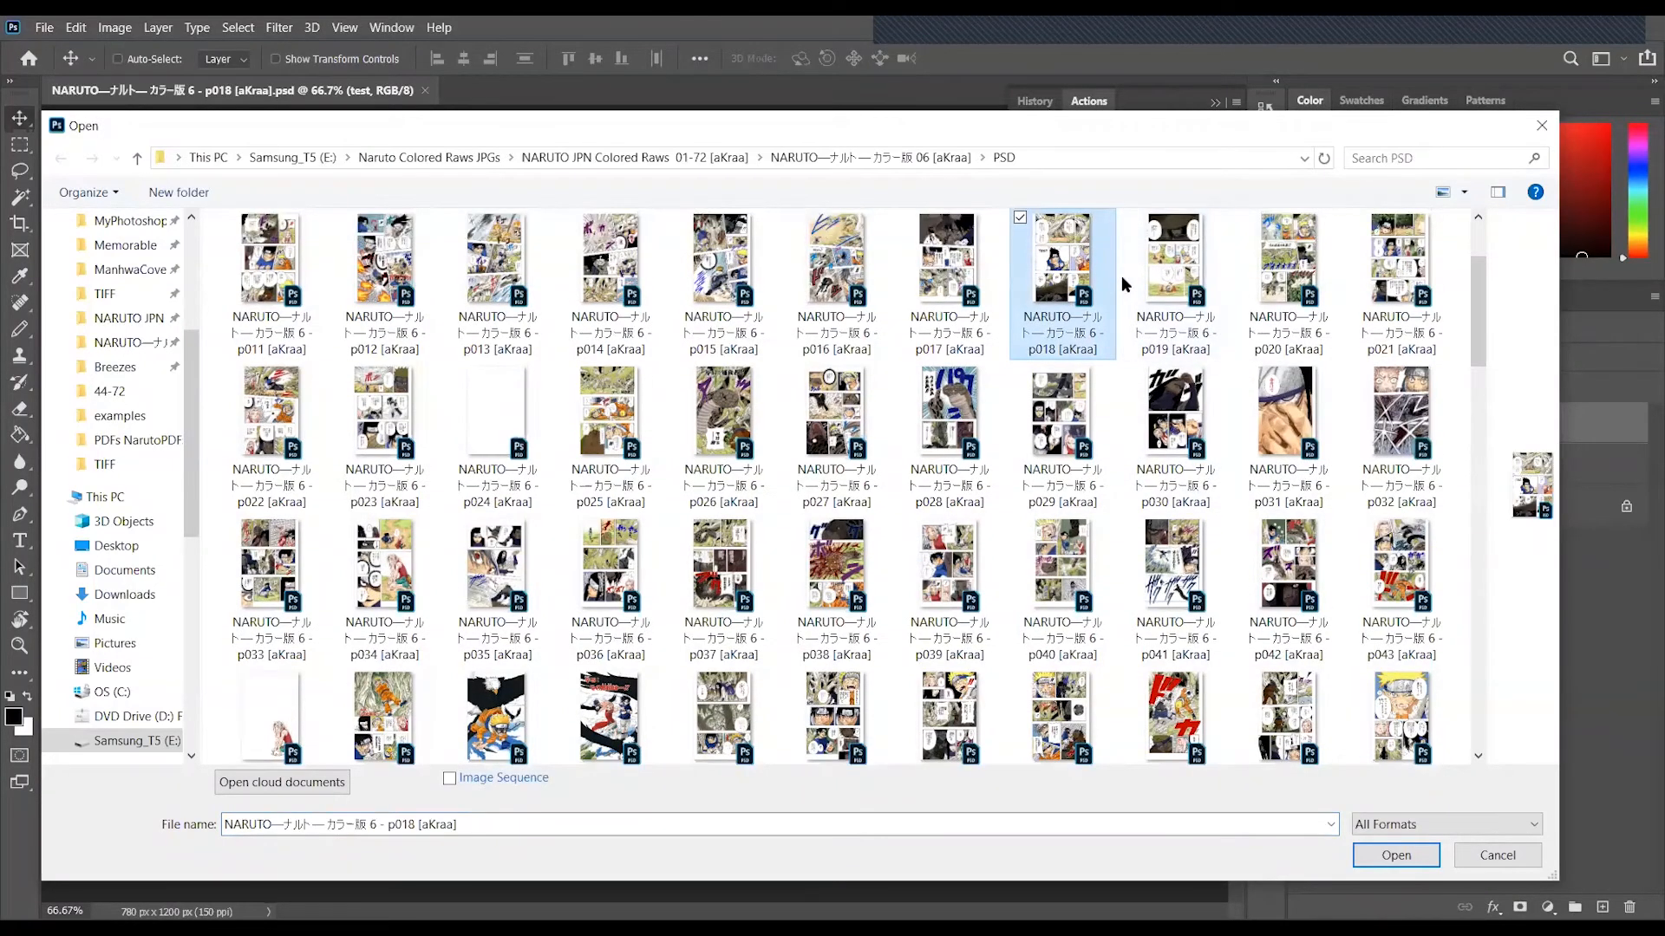
right_click(1124, 279)
click(1153, 297)
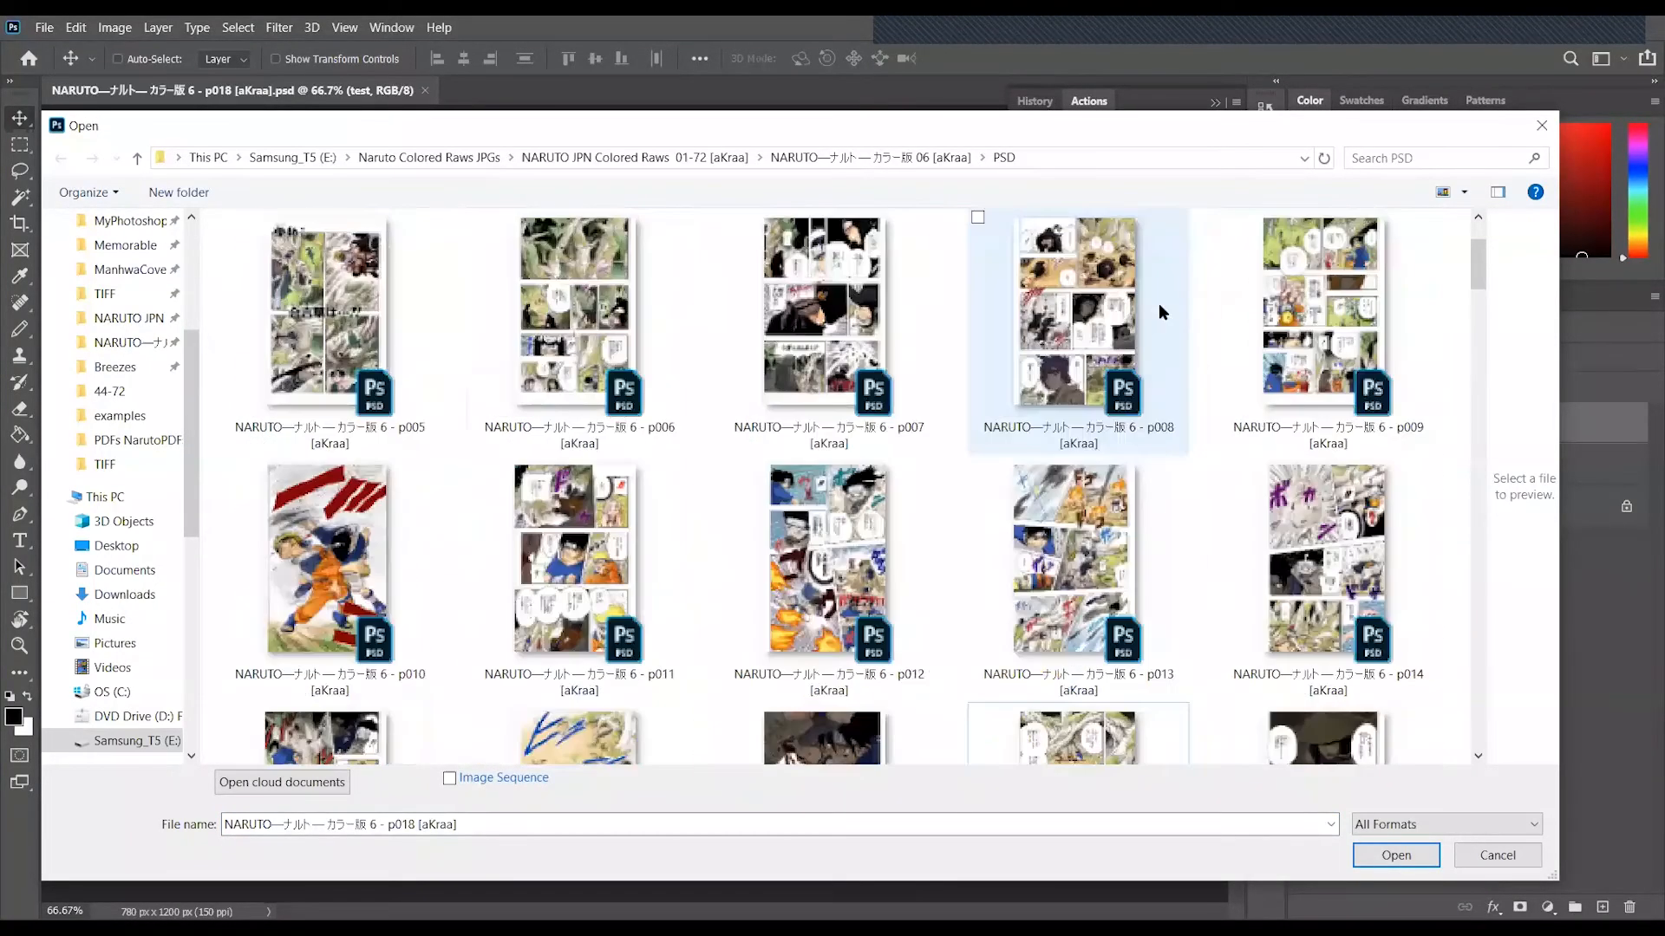
scroll(1189, 363, down, 5)
click(1080, 617)
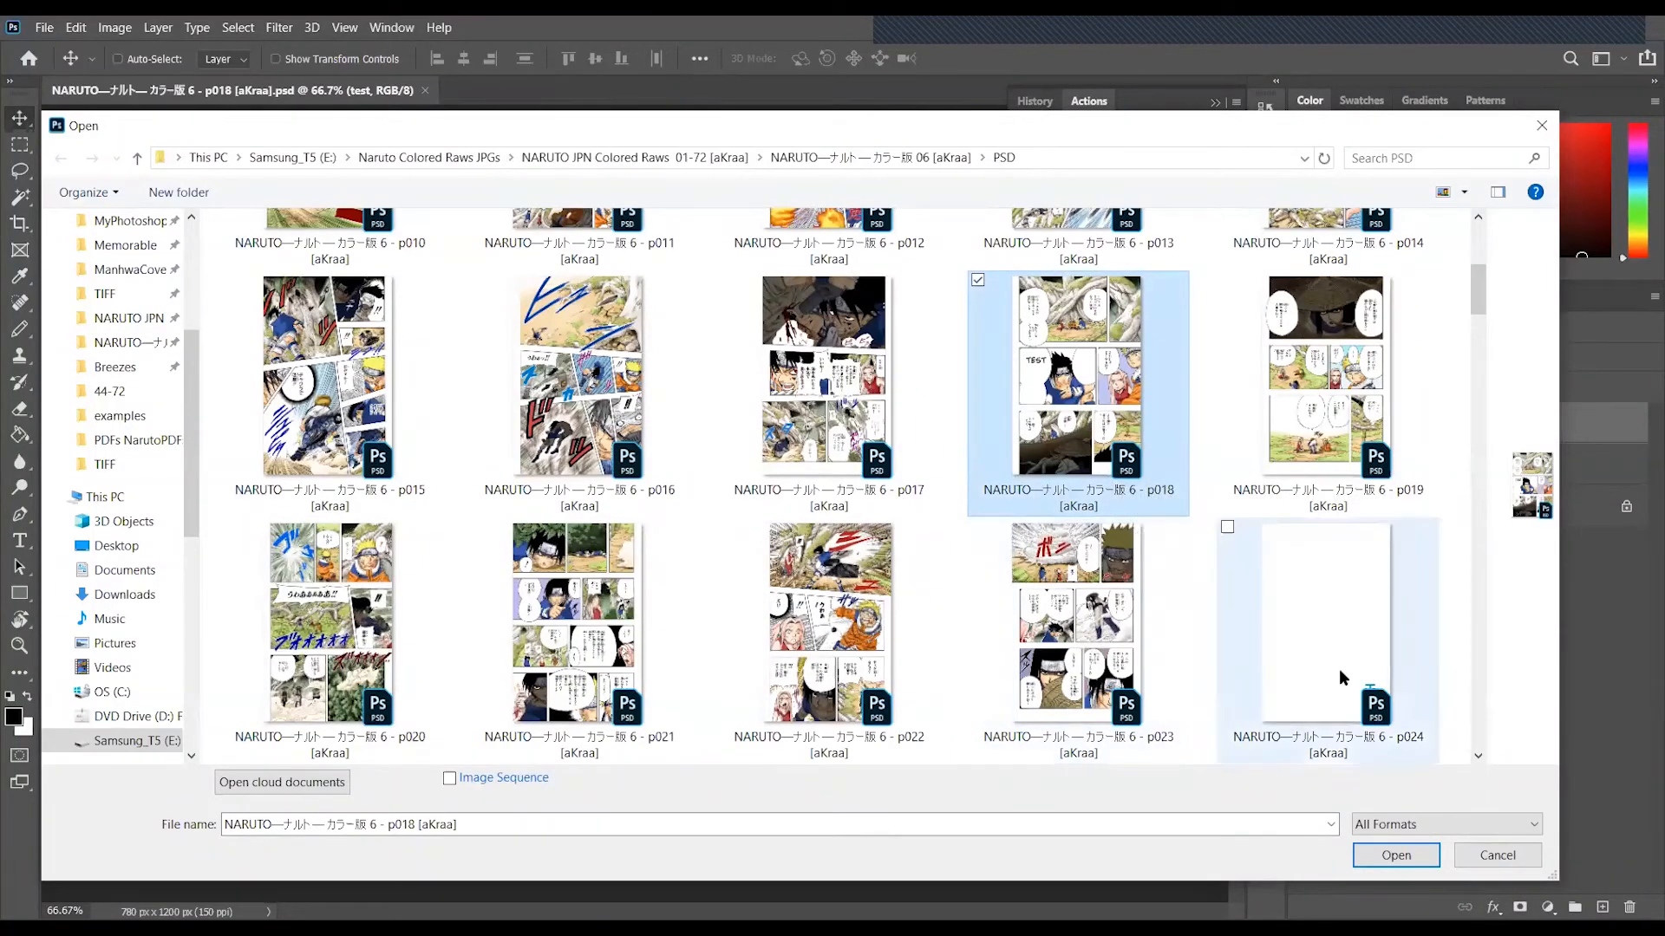
click(1507, 850)
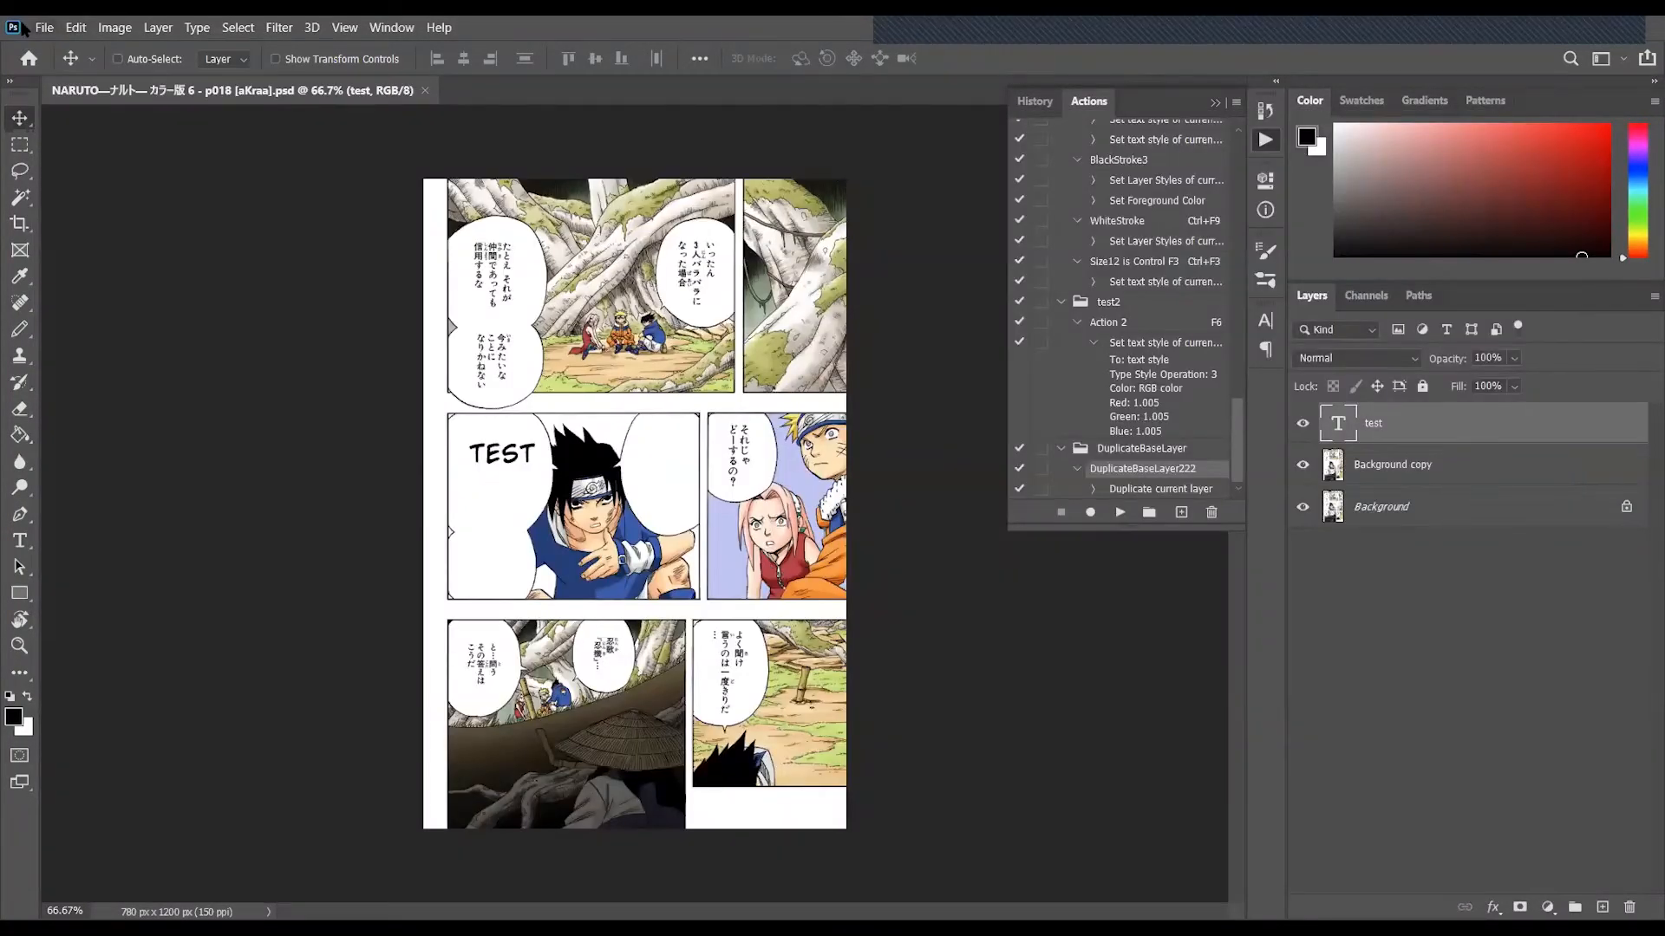
- Browse further through the PSD folder in the Open dialog to review the generated pages, and close it without opening a file
click(42, 29)
click(68, 66)
scroll(1383, 410, down, 4)
drag(1478, 316, 1445, 490)
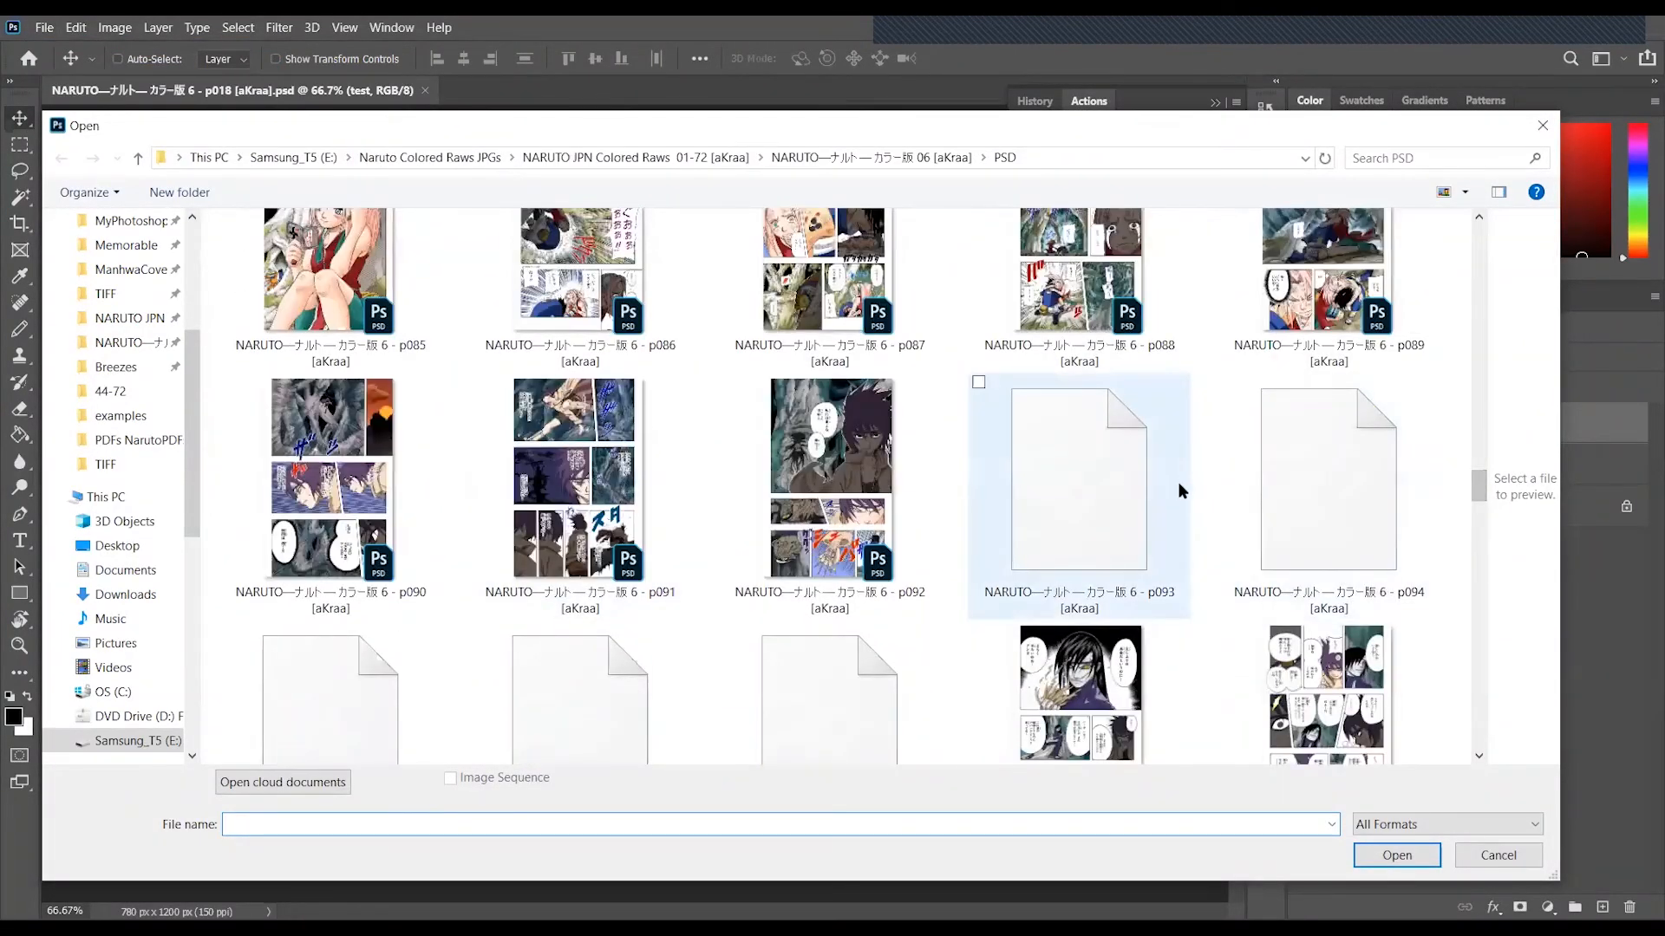
click(1506, 853)
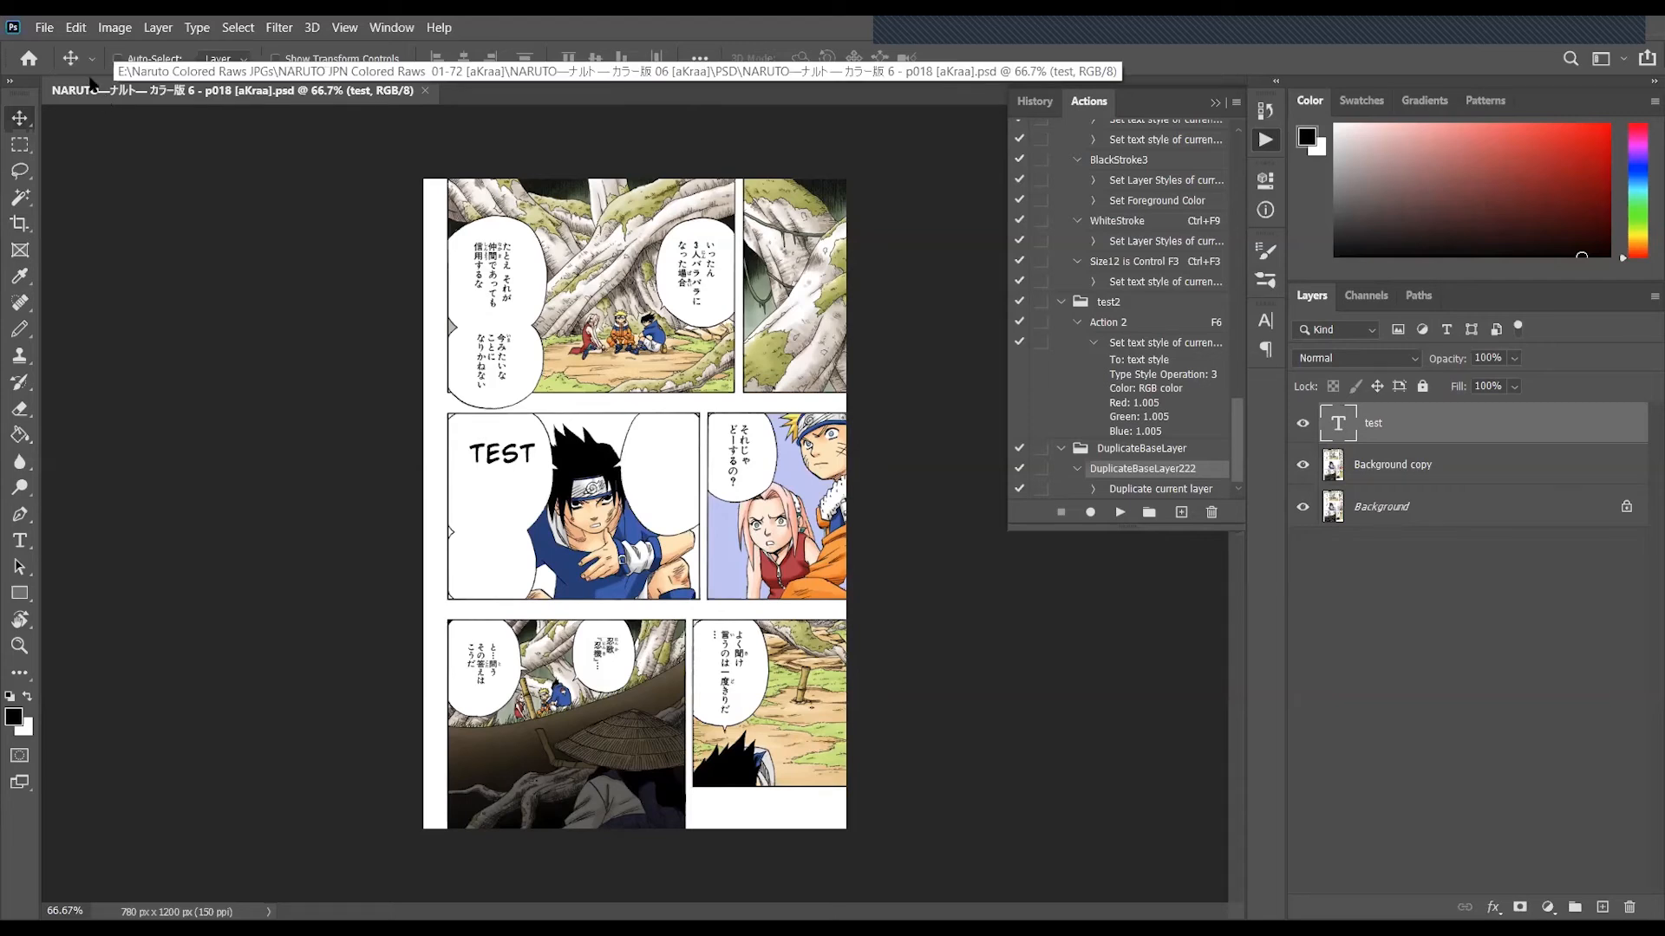
- Start the Image Processor script and choose the PSD subfolder of the volume 06 folder as its source
click(50, 31)
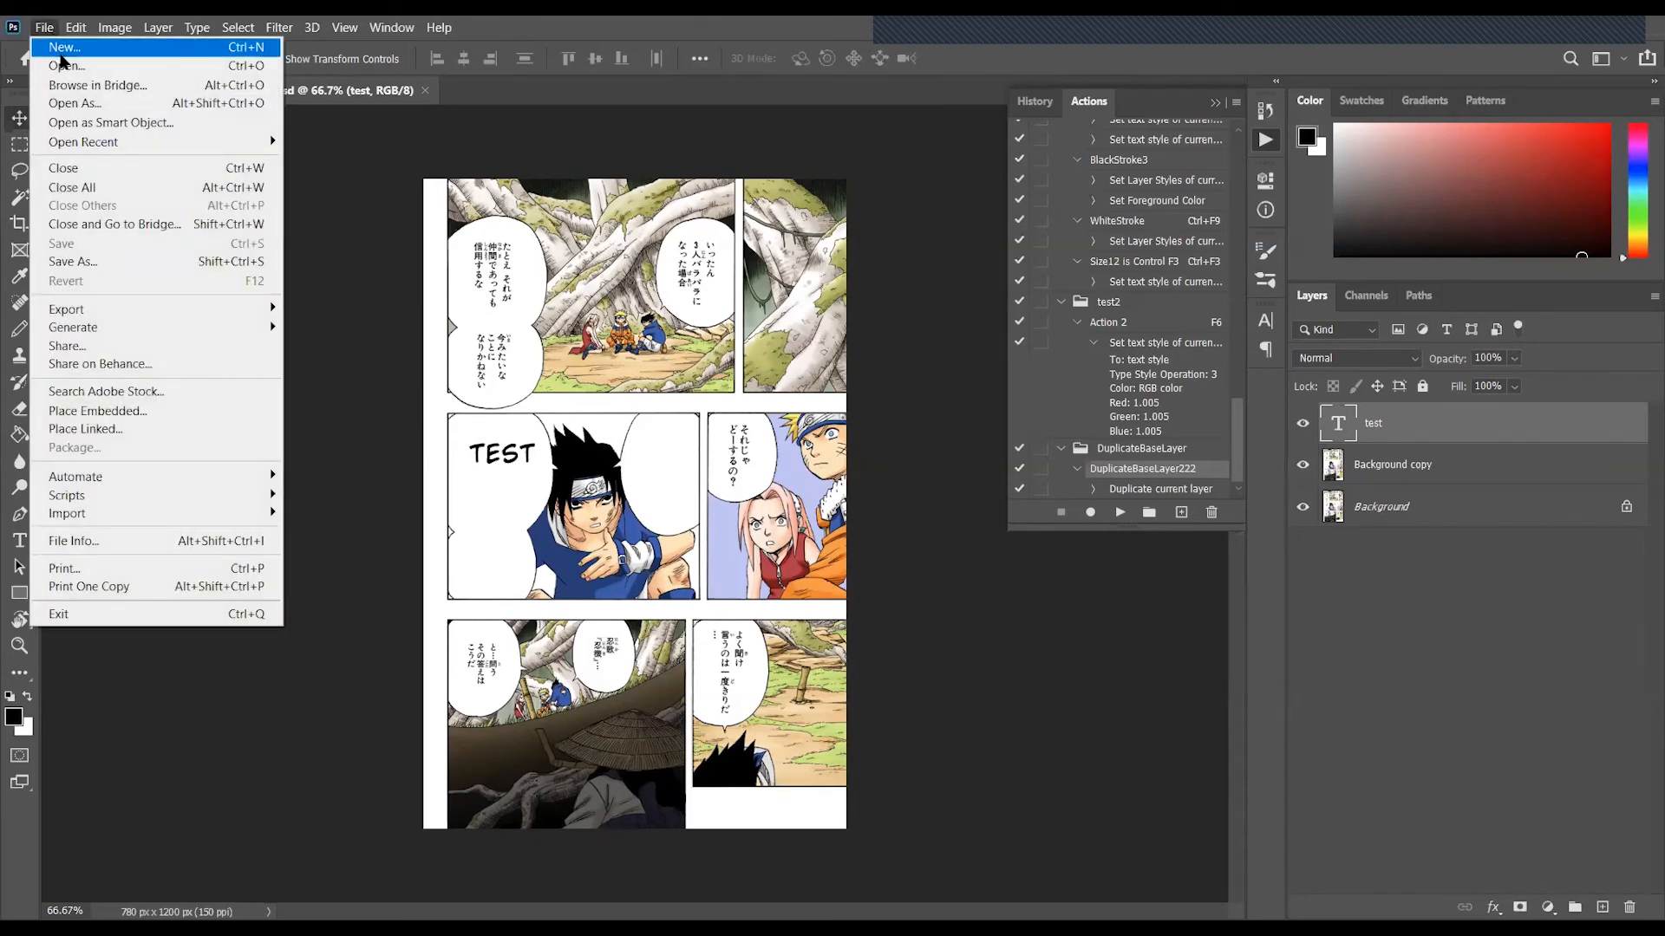
mouse_move(149, 501)
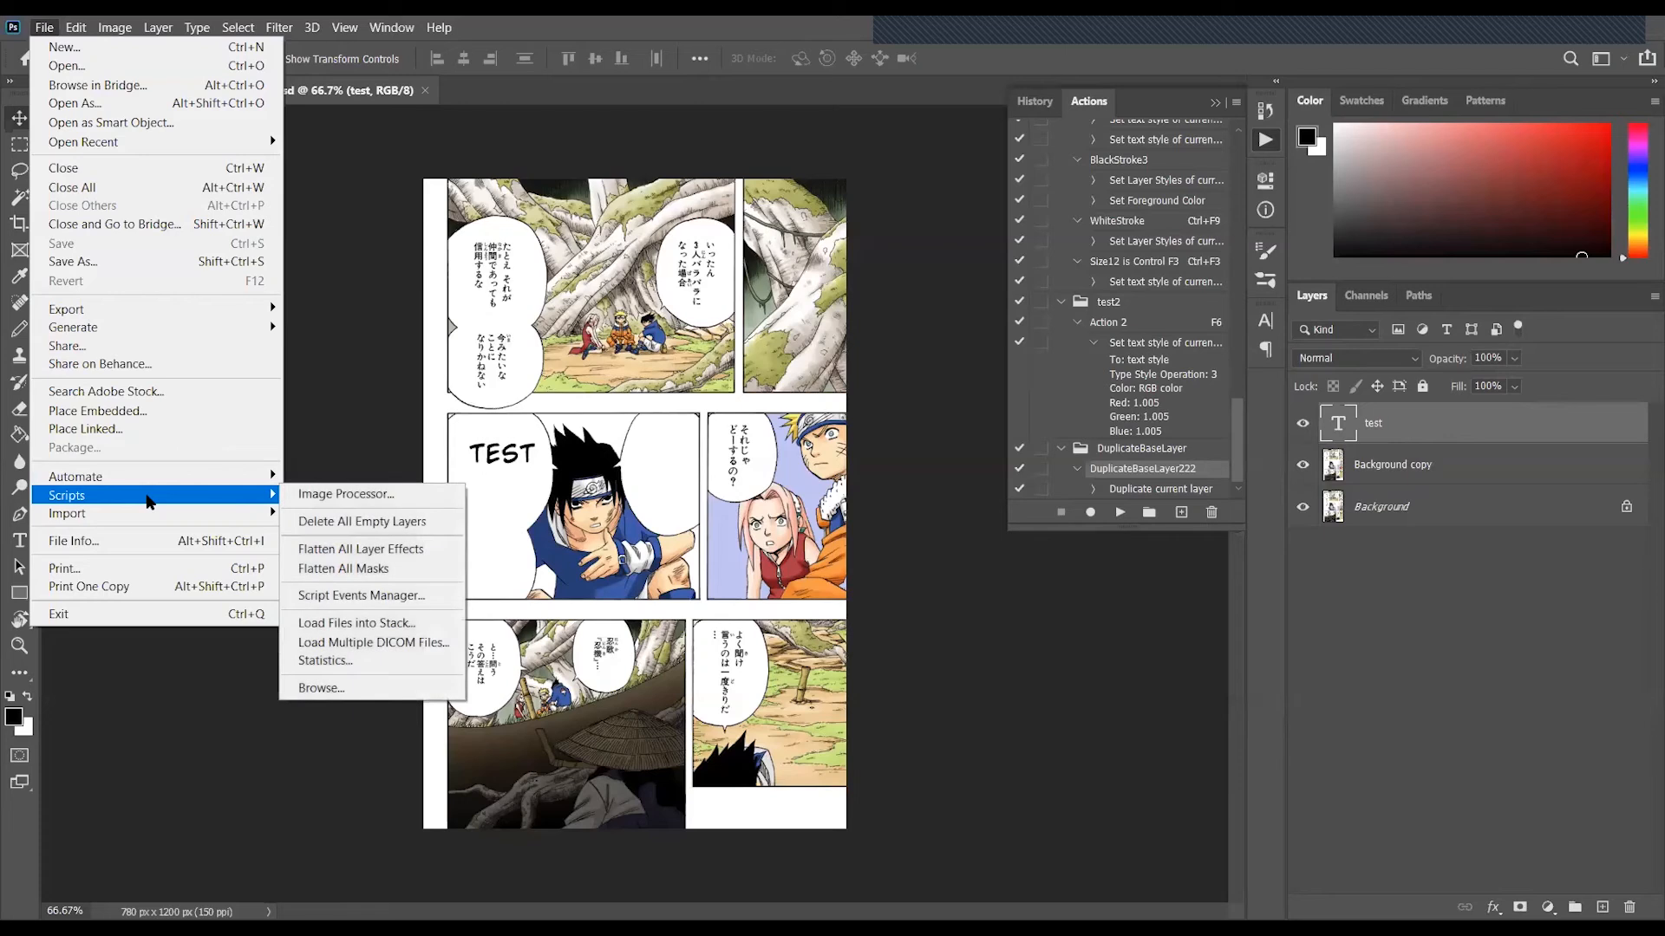
click(429, 494)
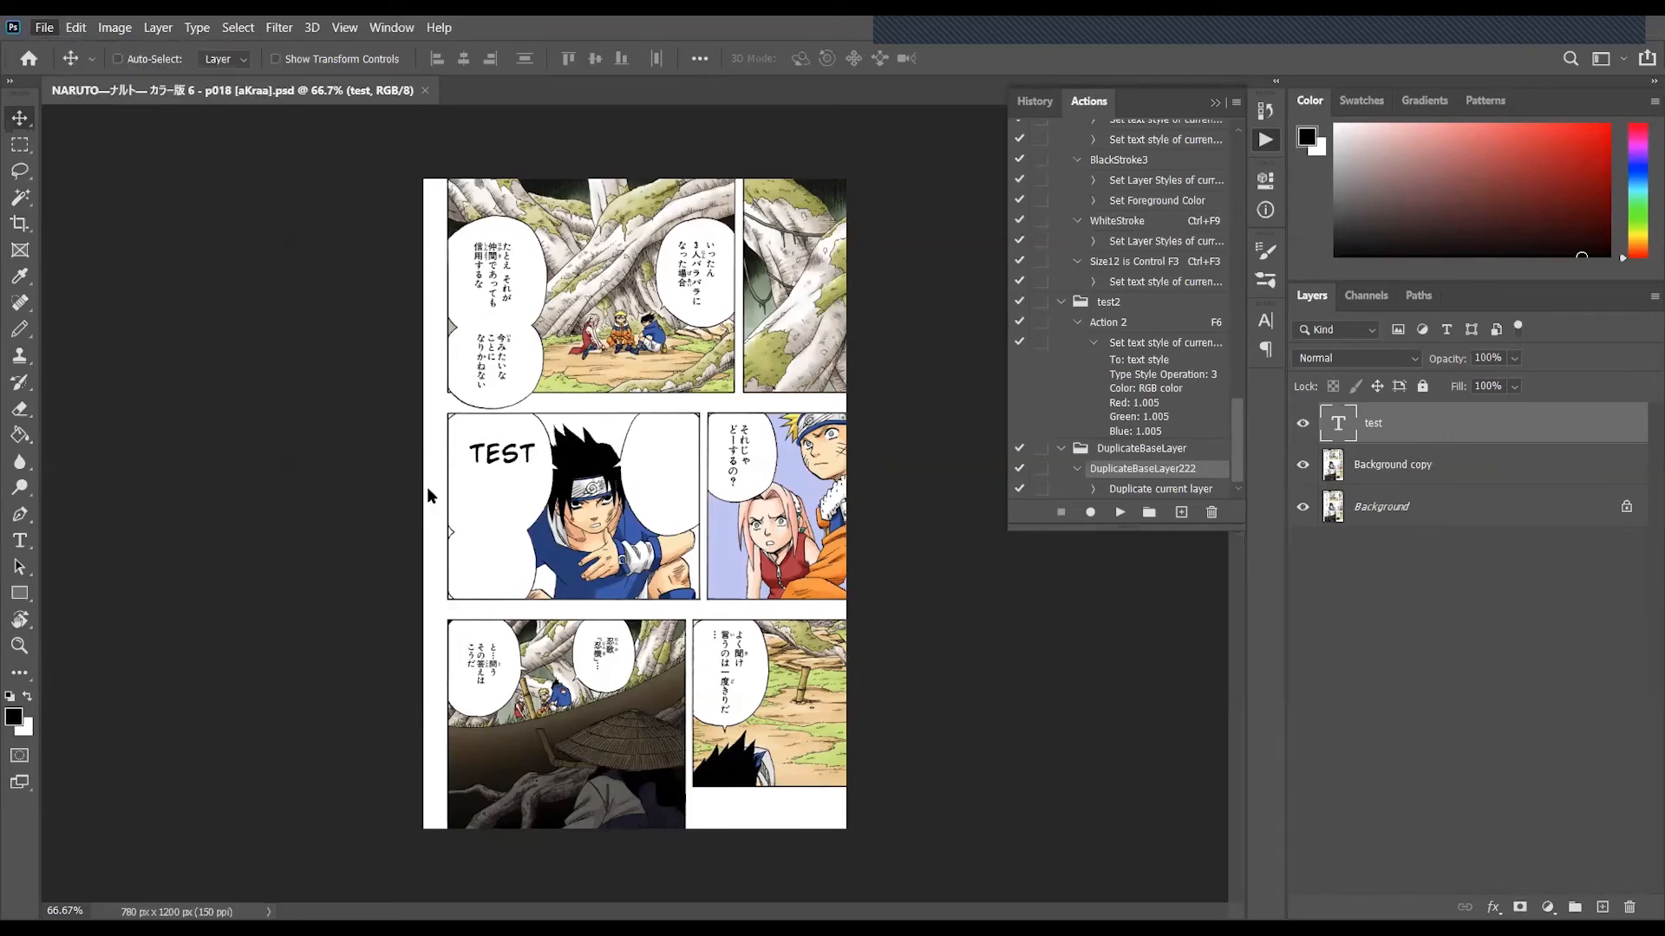
click(674, 229)
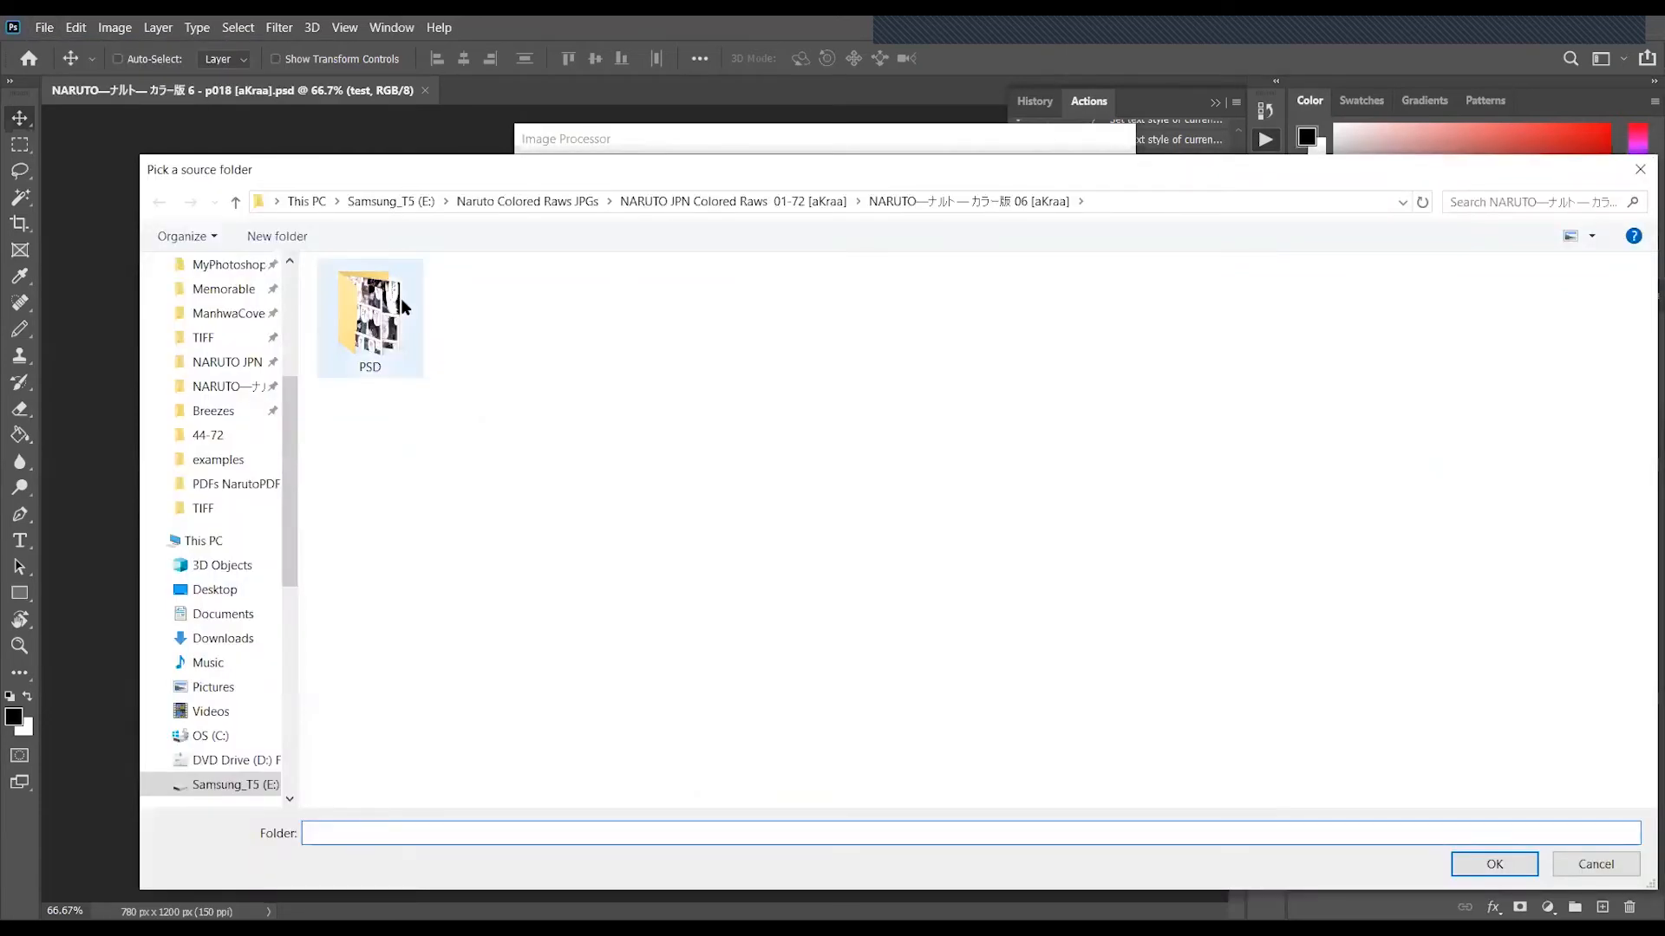
click(399, 305)
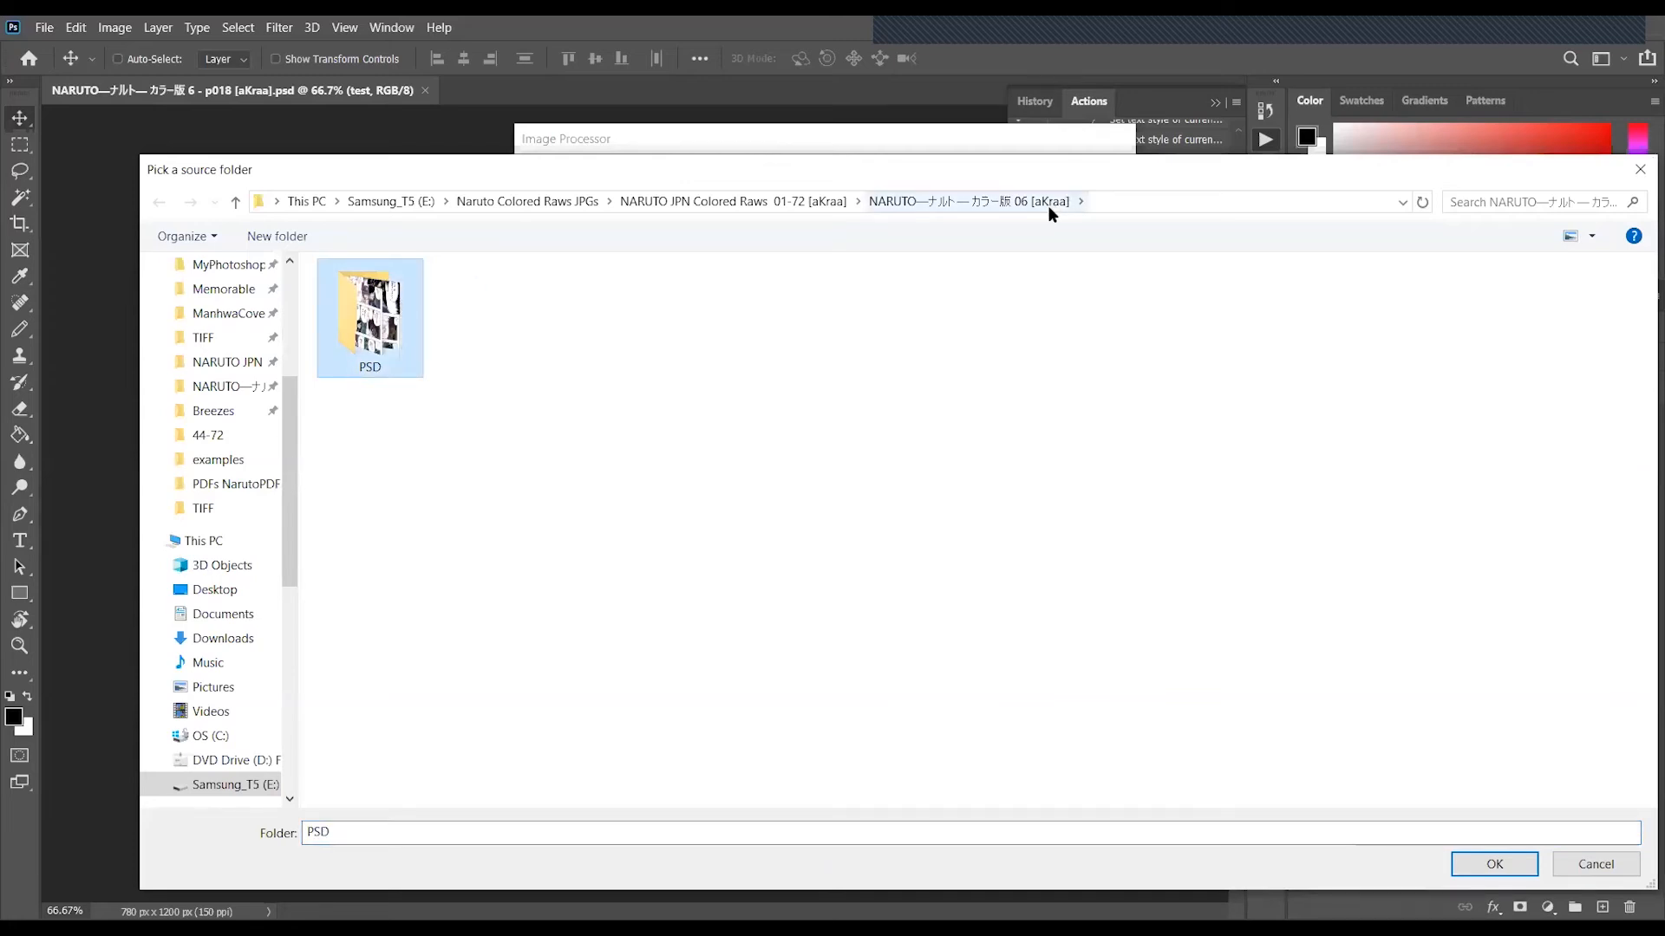
click(990, 327)
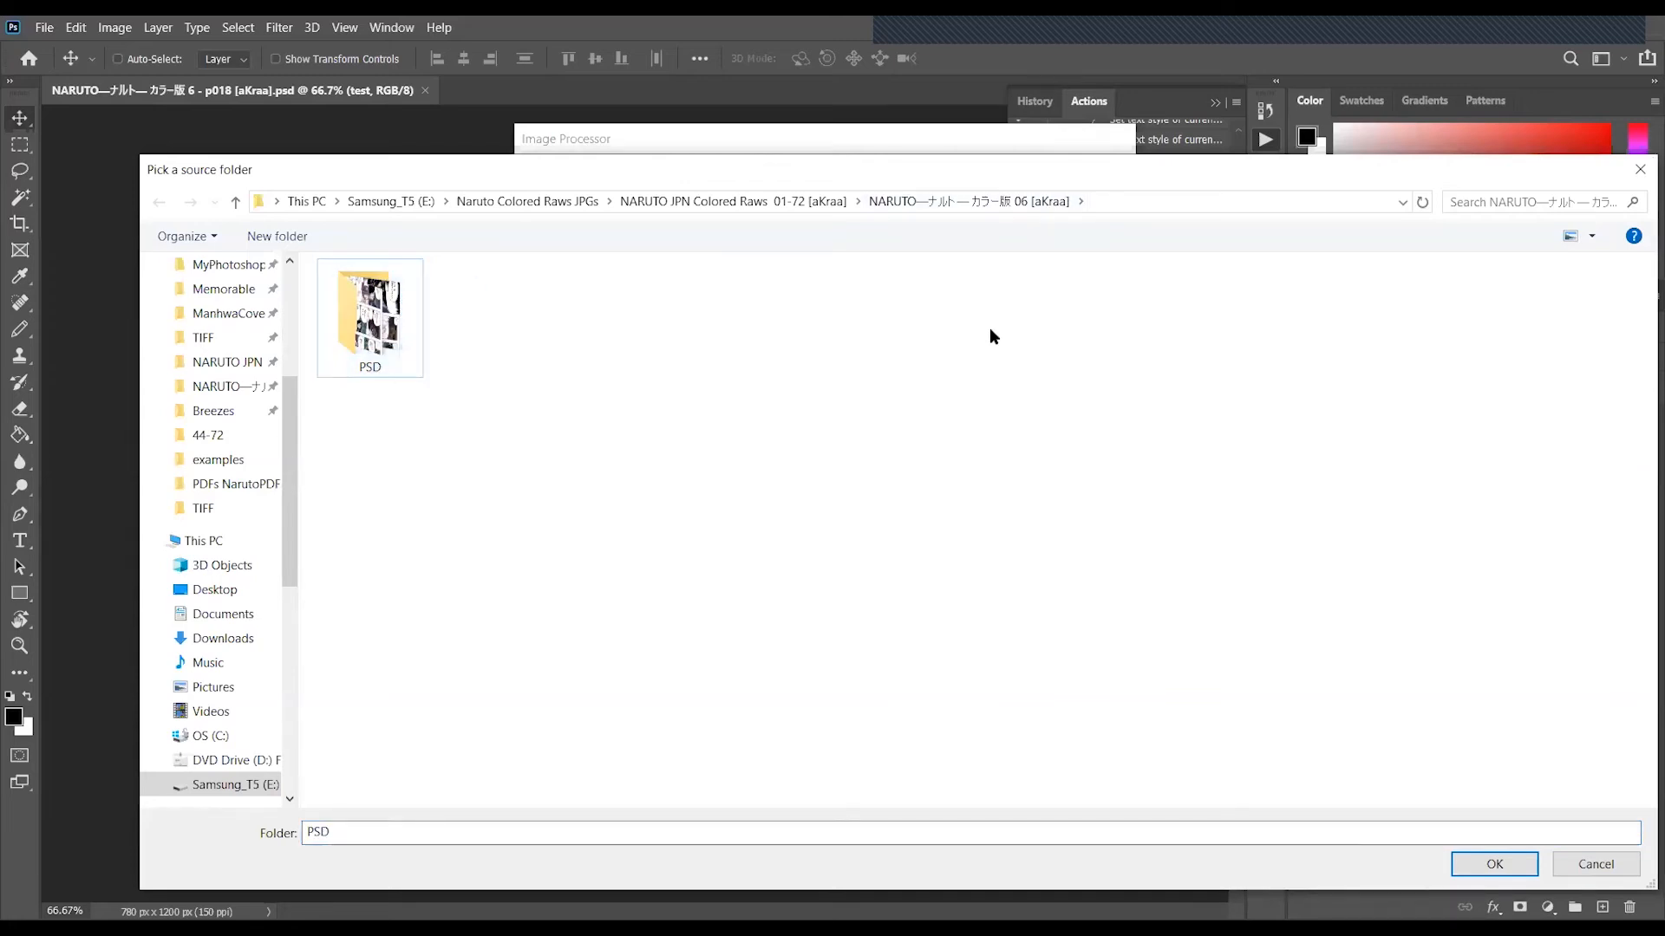
double_click(399, 321)
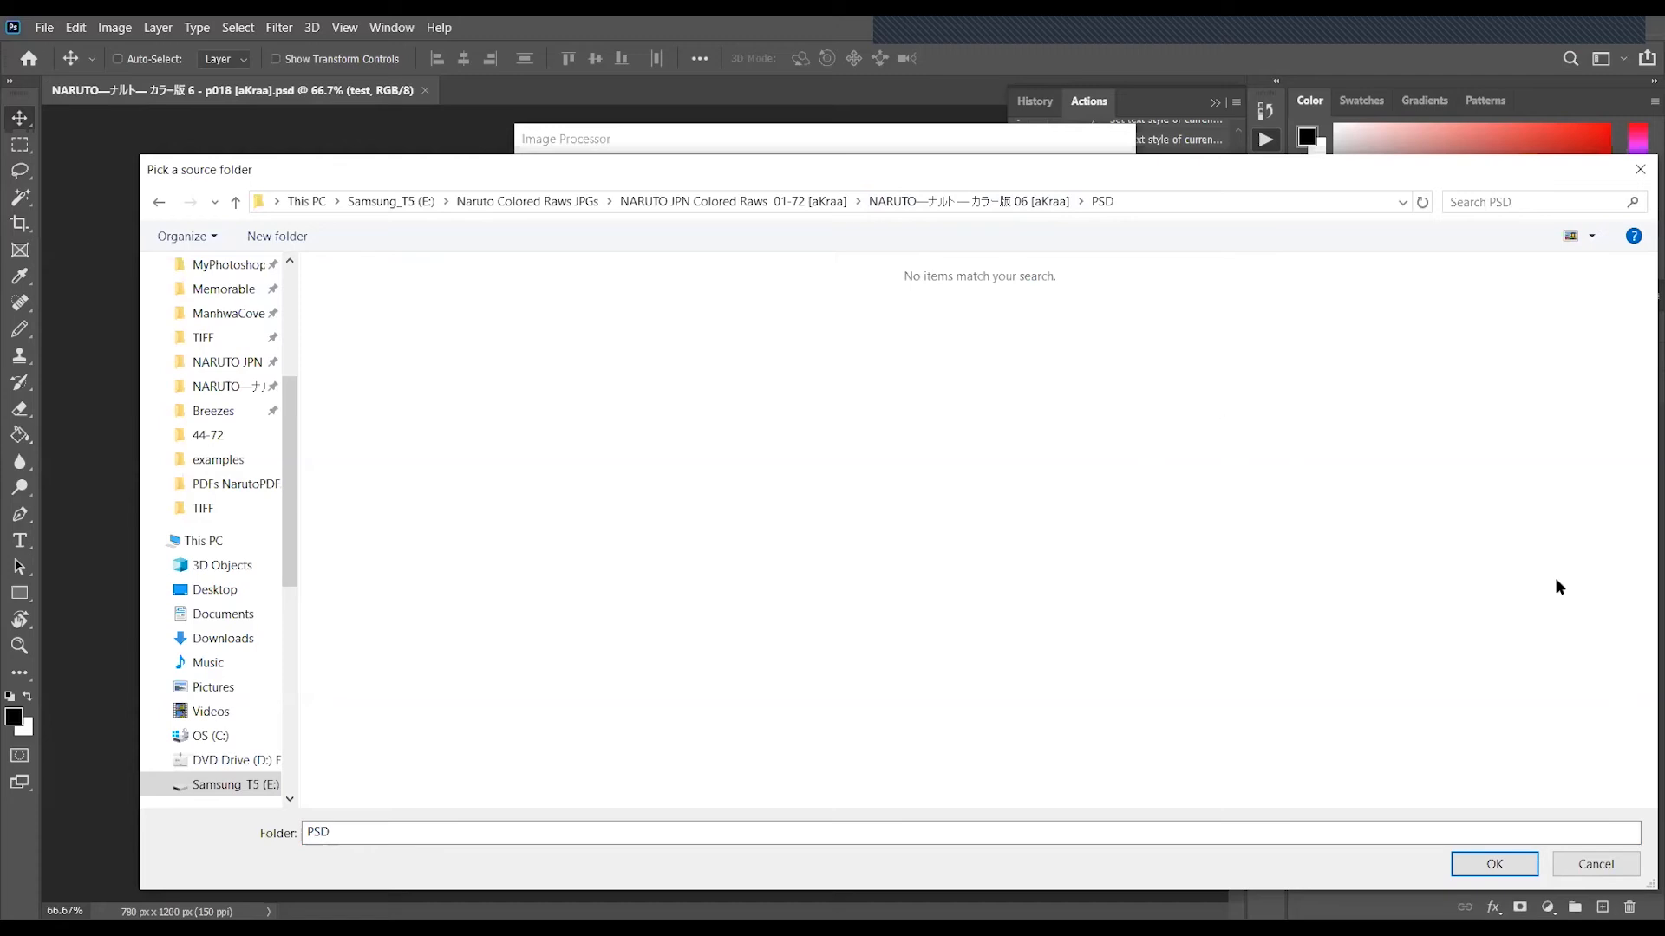
click(1505, 865)
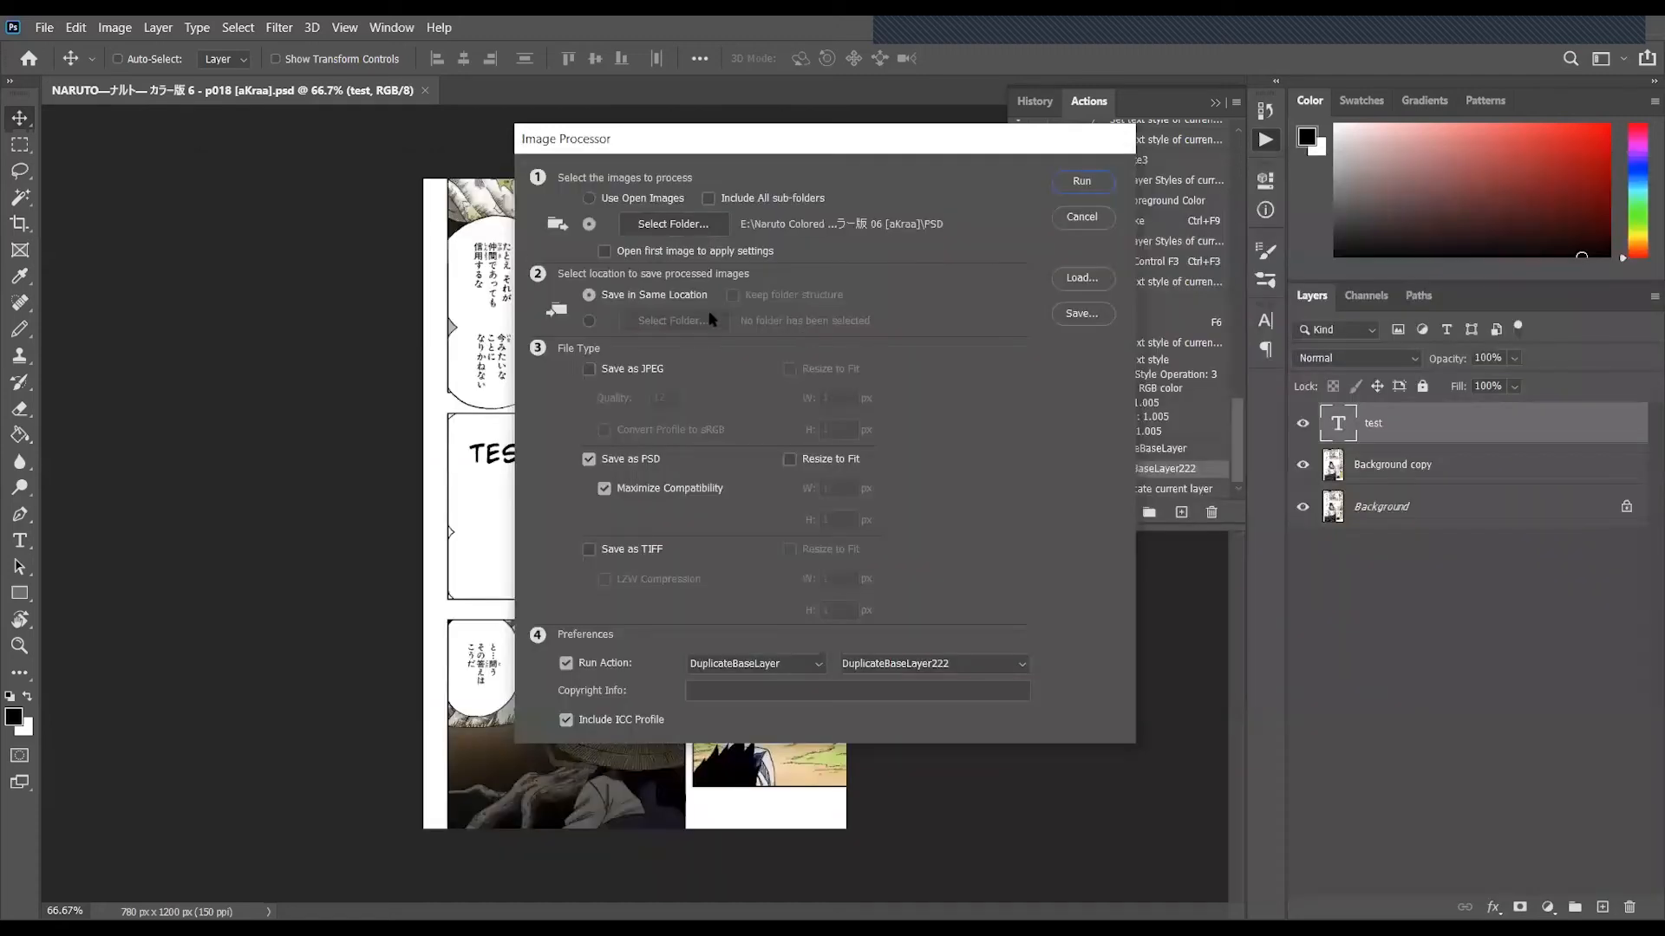
- Change the Image Processor output from PSD to JPEG with quality 12
click(652, 469)
click(628, 367)
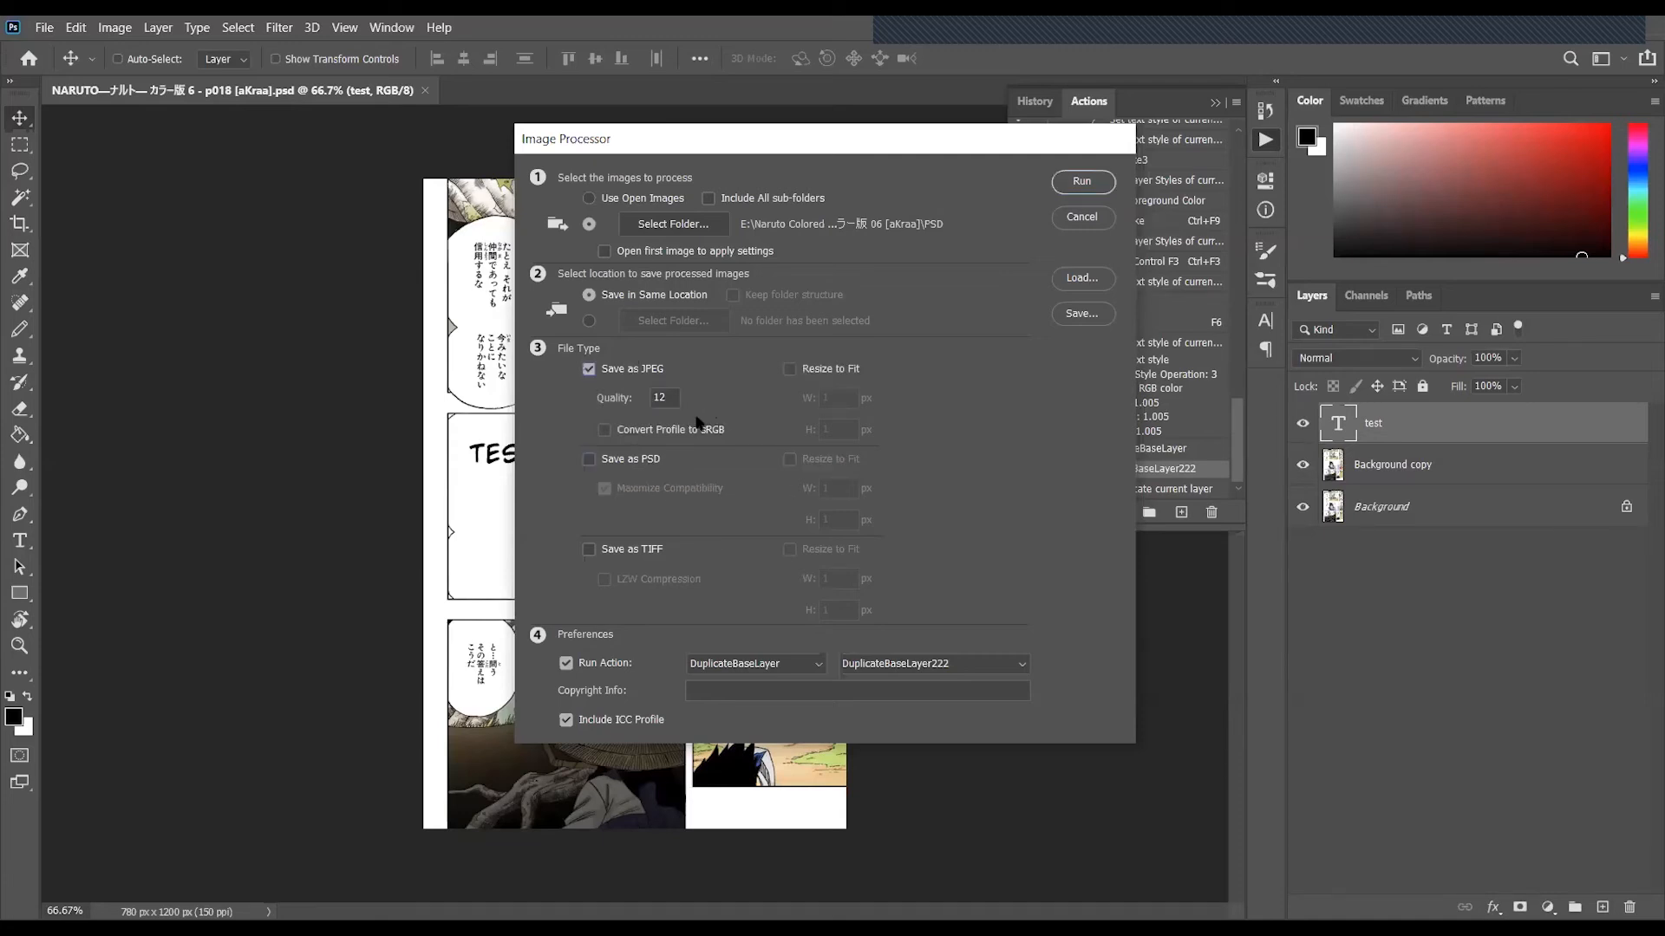
double_click(655, 397)
click(669, 395)
click(708, 438)
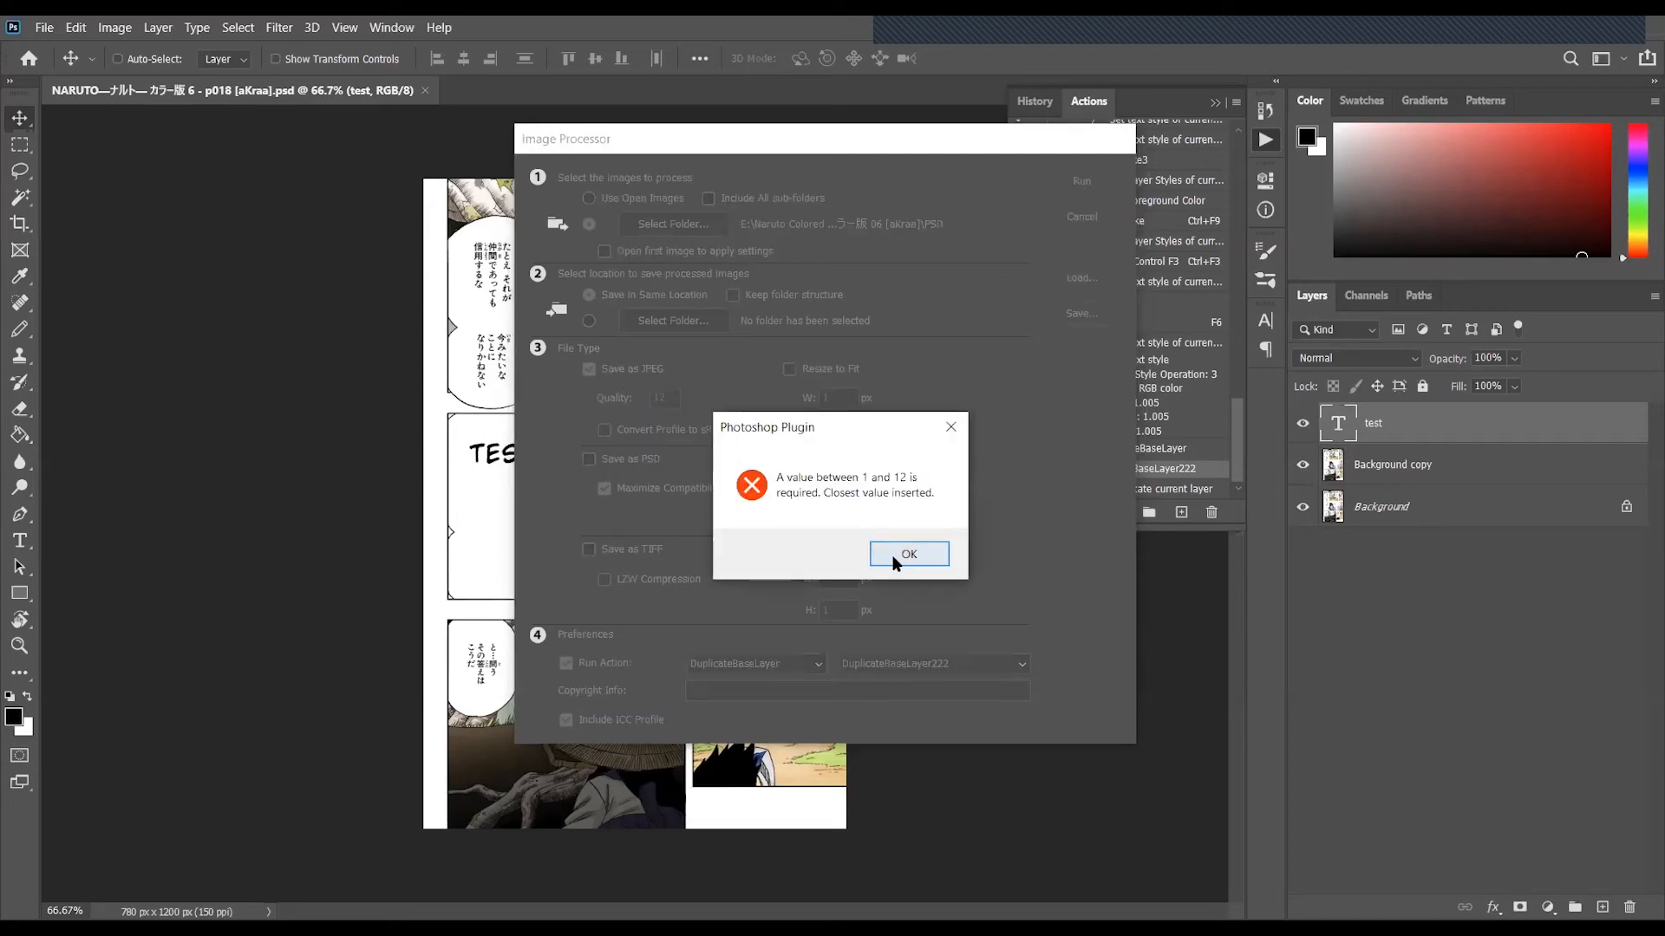
click(893, 555)
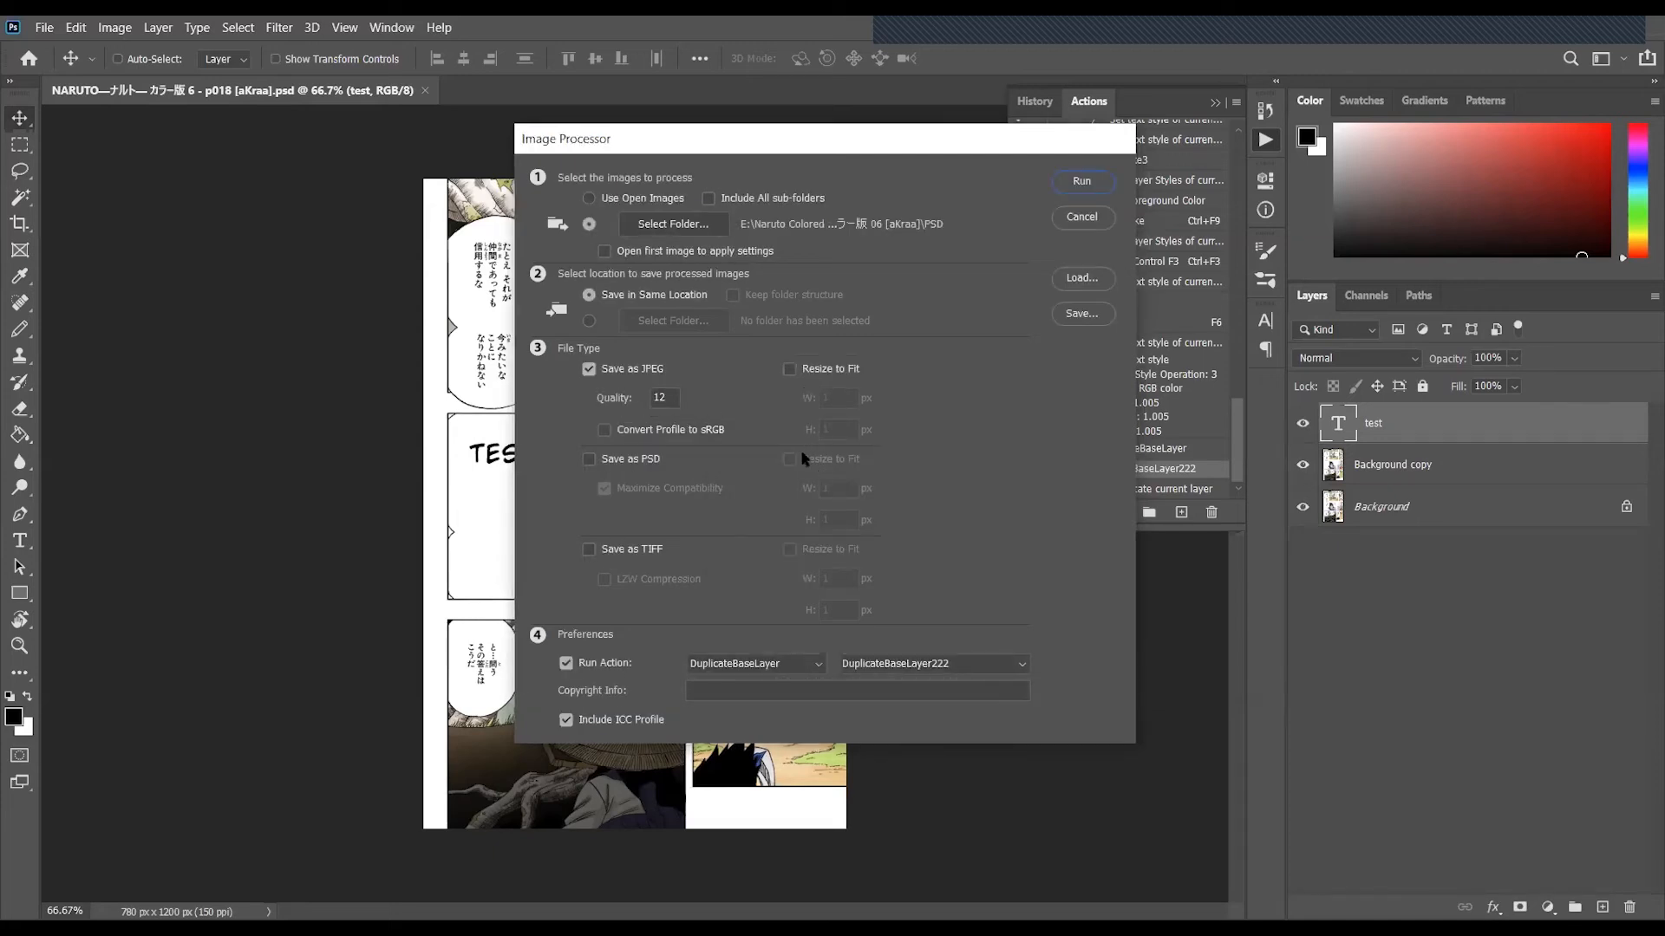
- Turn off the DuplicateBaseLayer222 action for this batch and run the Image Processor
click(612, 666)
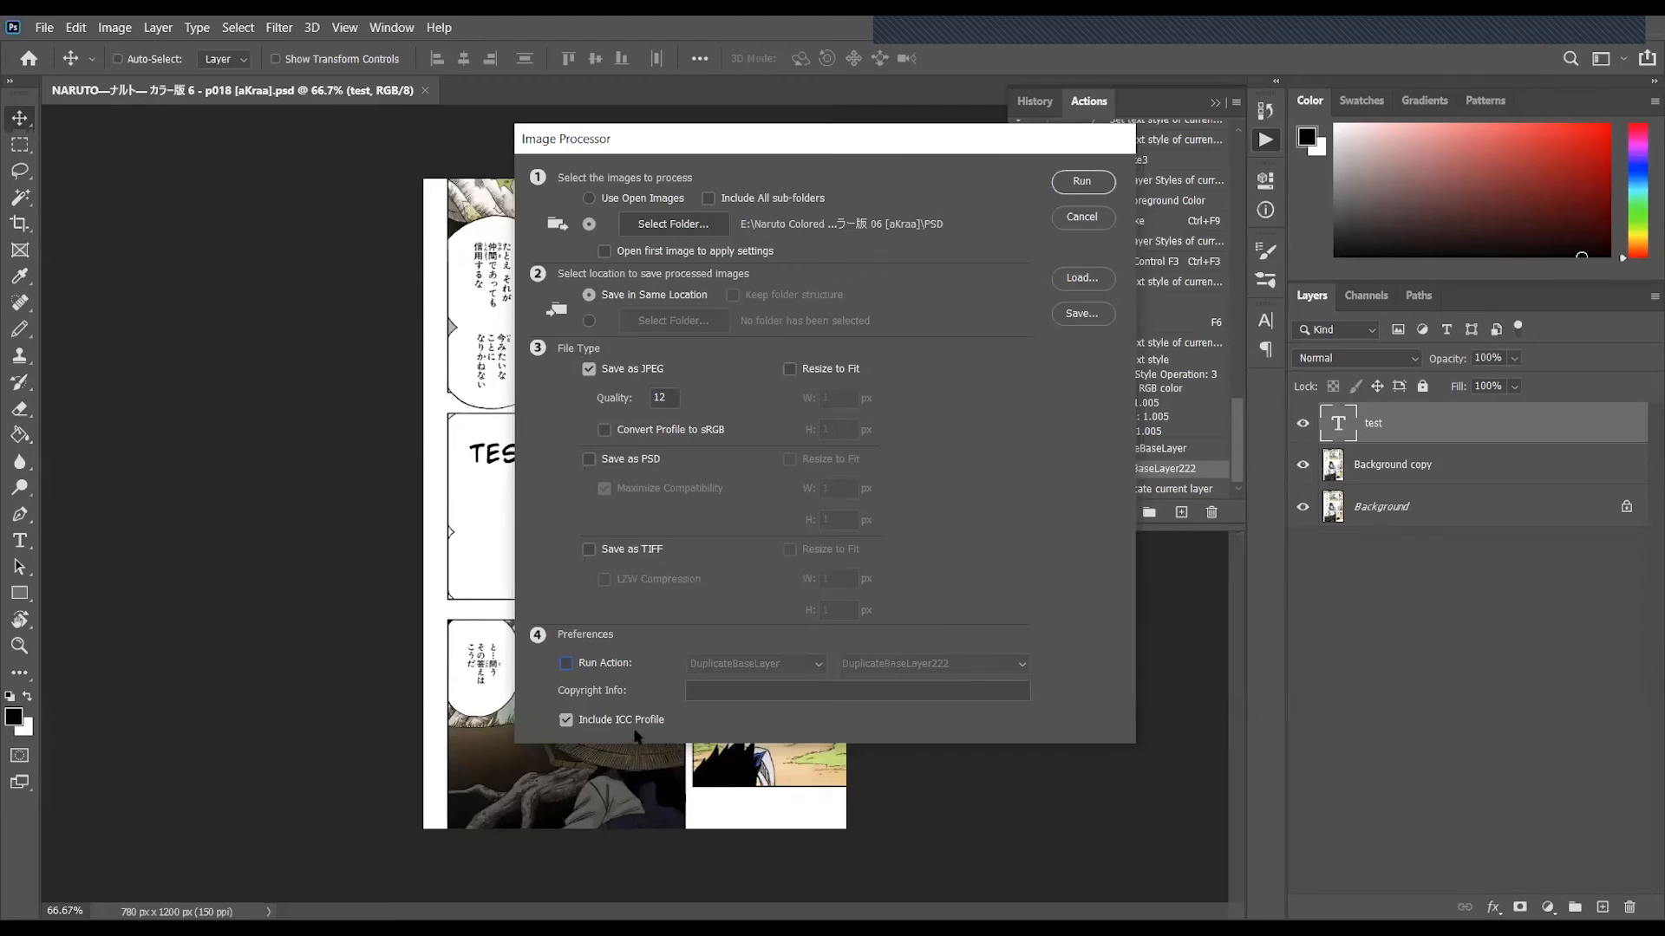
click(1068, 185)
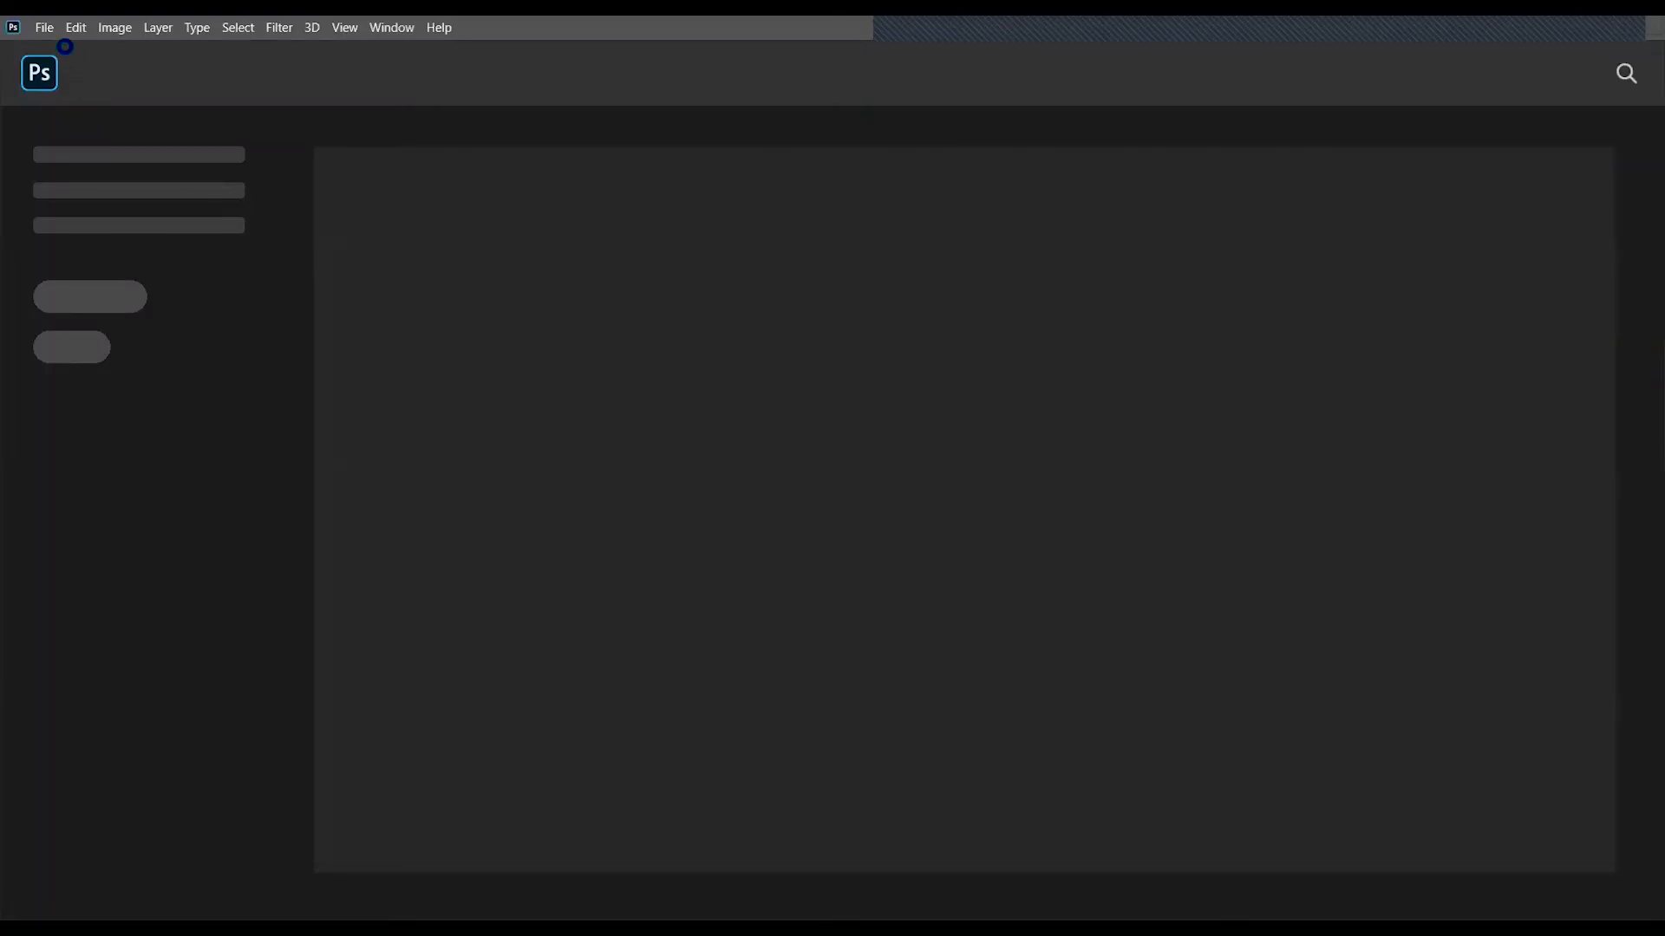
- Open the p001 JPEG from the JPEG folder created inside the PSD folder
click(49, 33)
click(78, 66)
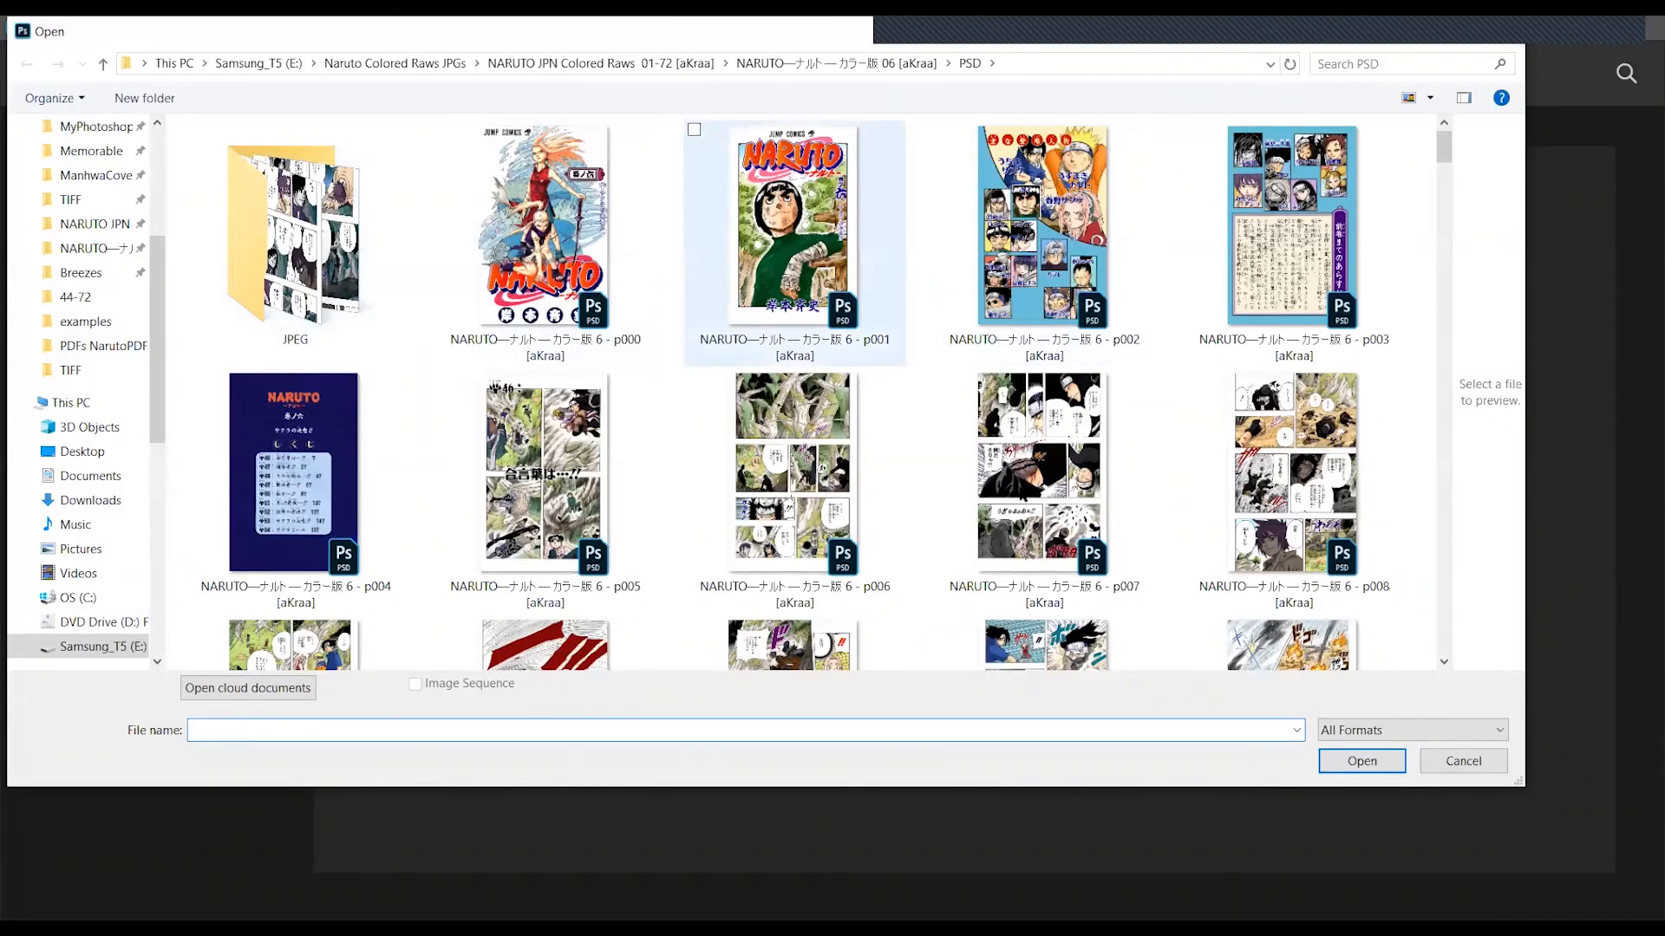
click(284, 236)
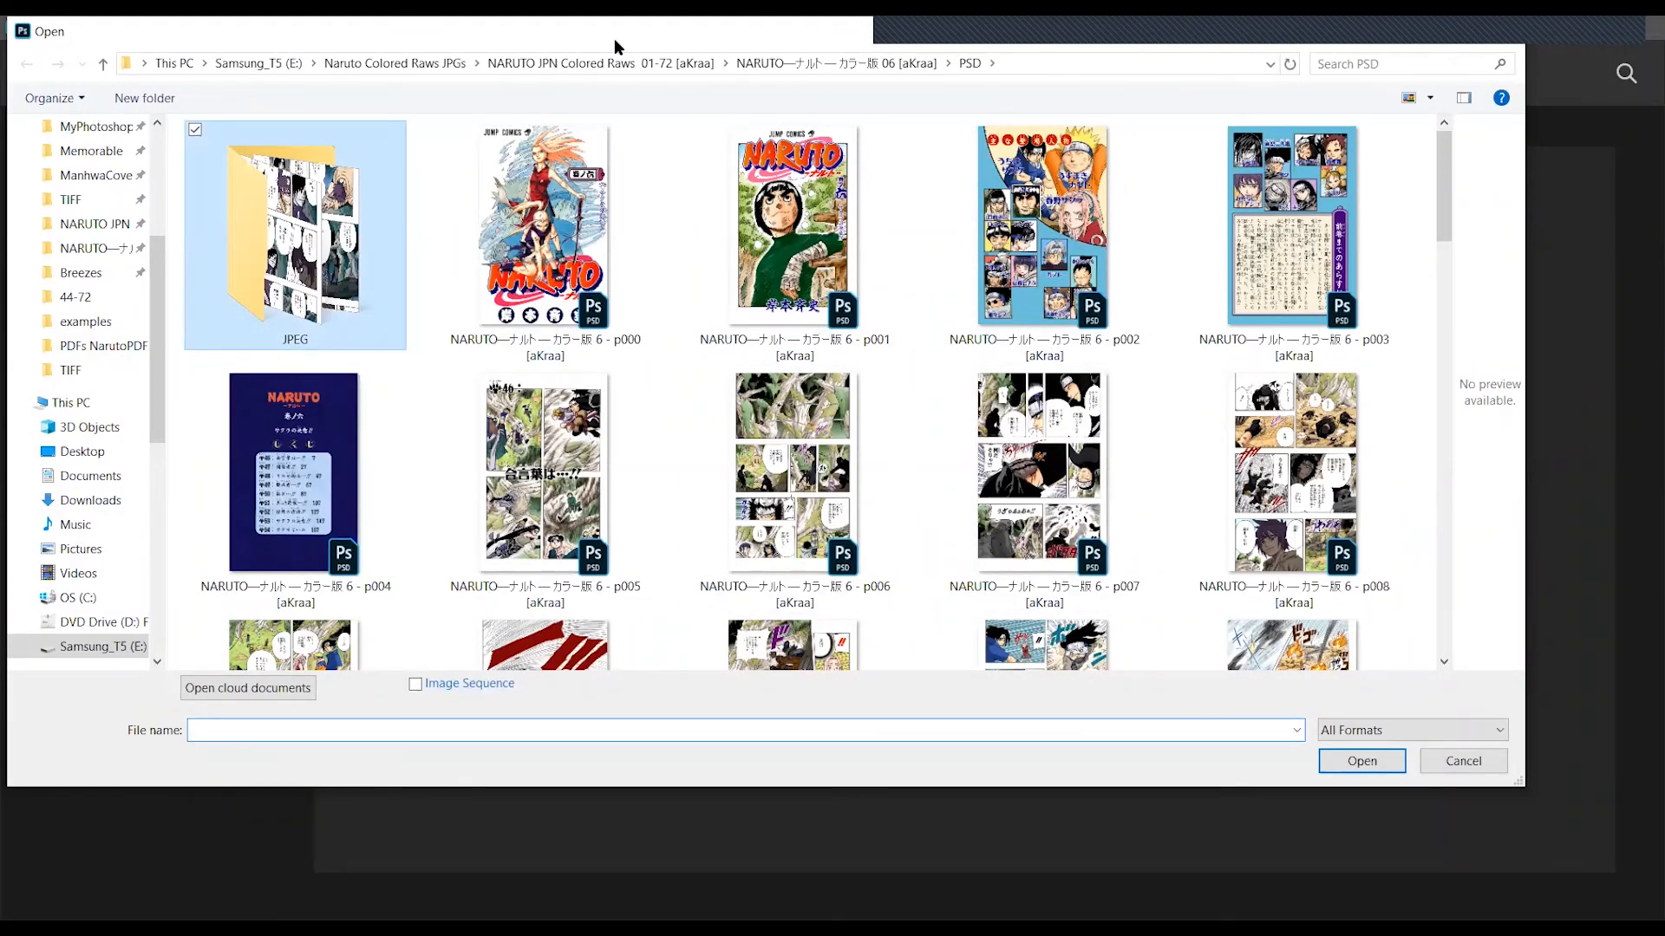
key(Escape)
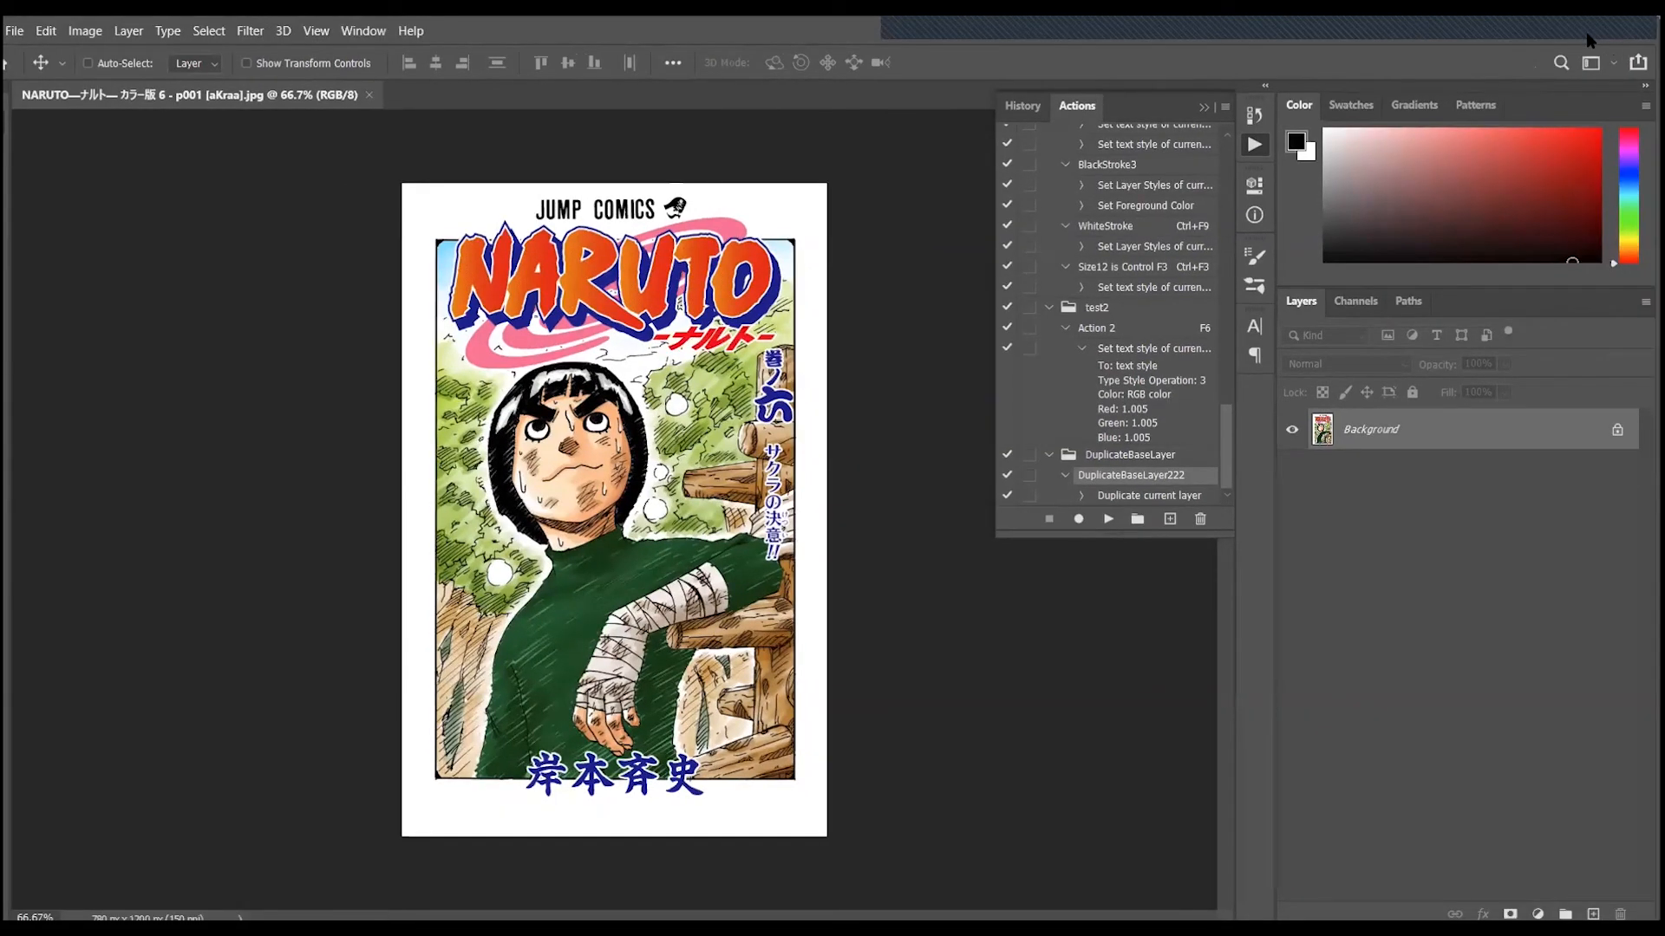
- Browse the JPEG folder in the Open dialog to review the exported page thumbnails
click(16, 32)
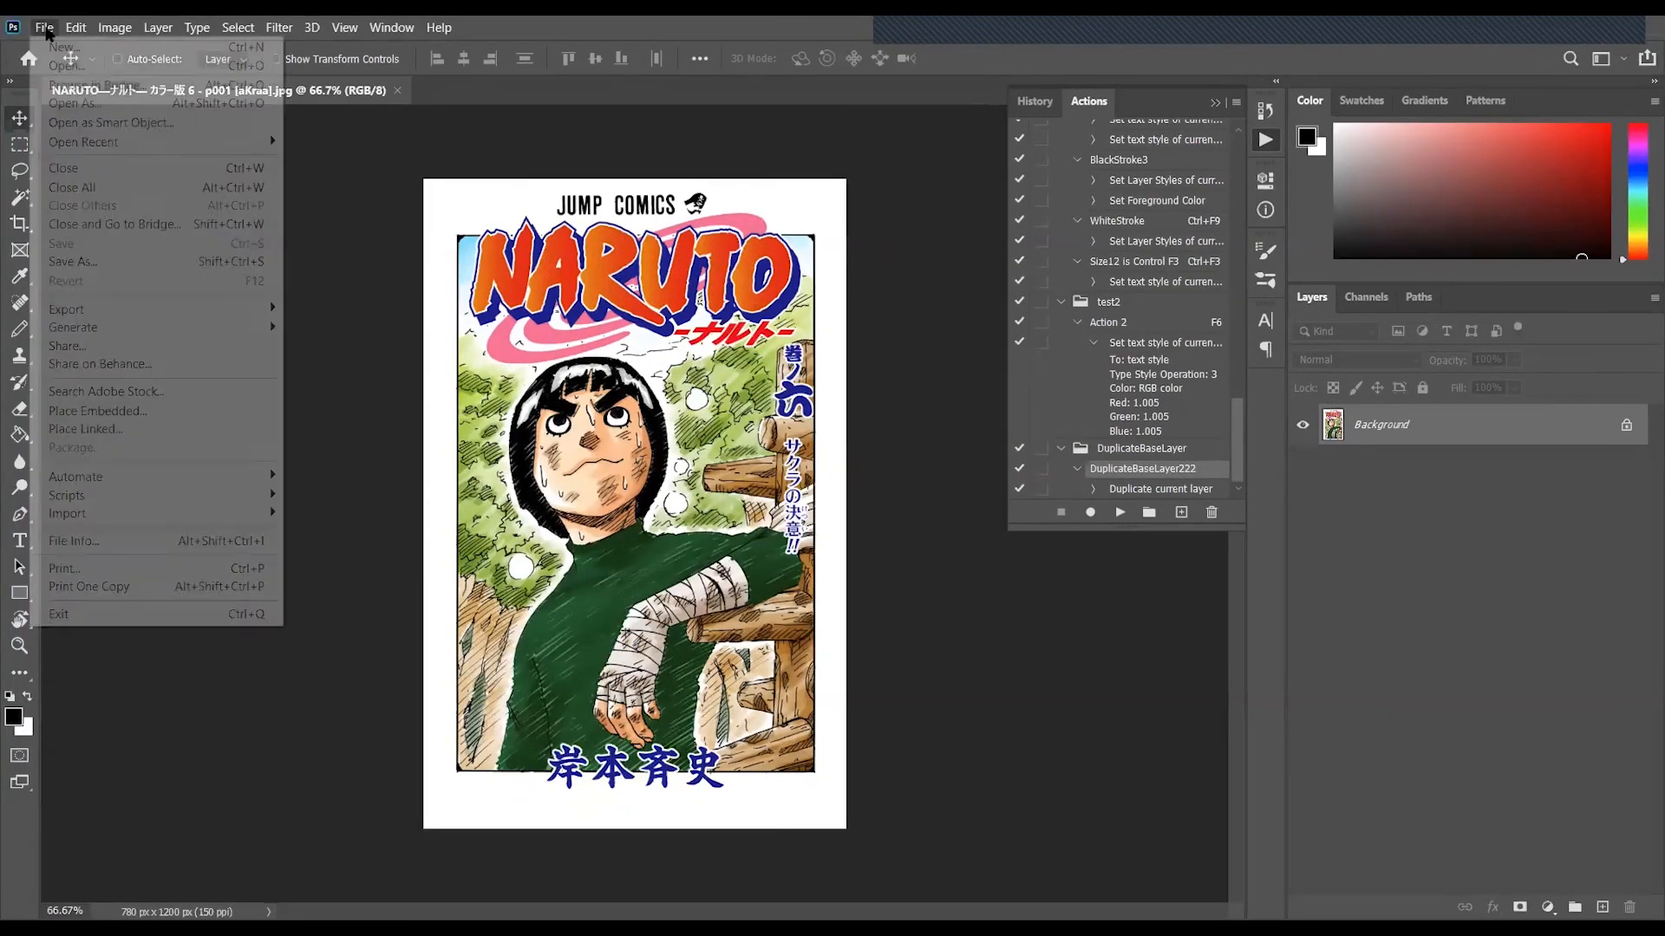
click(74, 65)
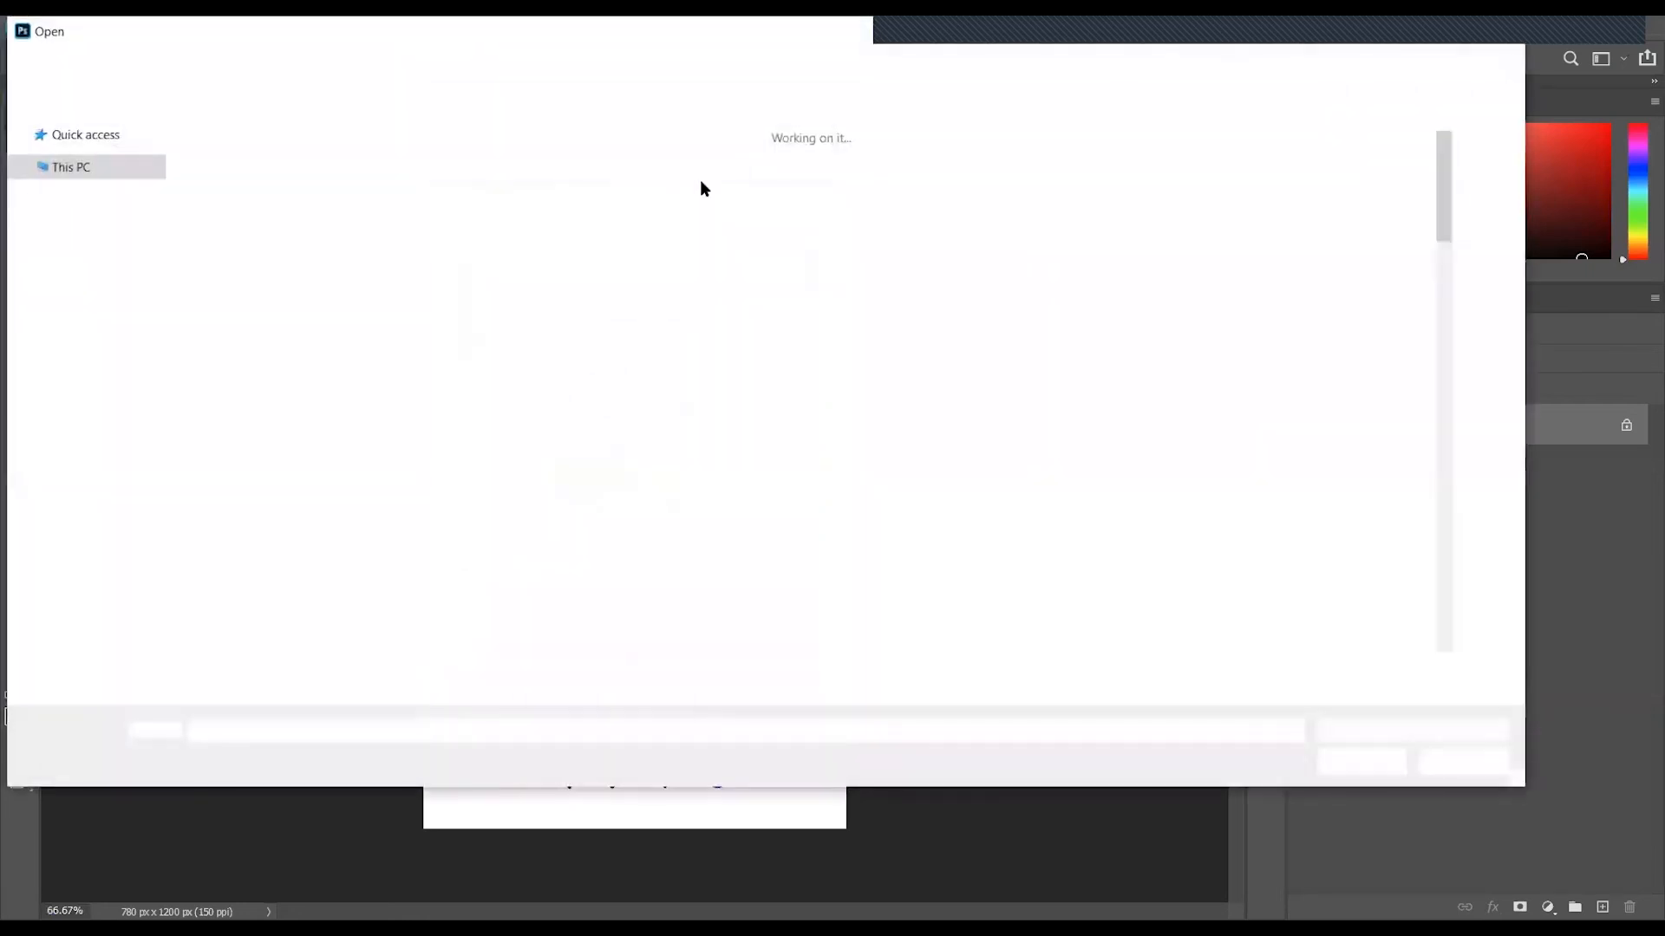
scroll(1080, 267, down, 2)
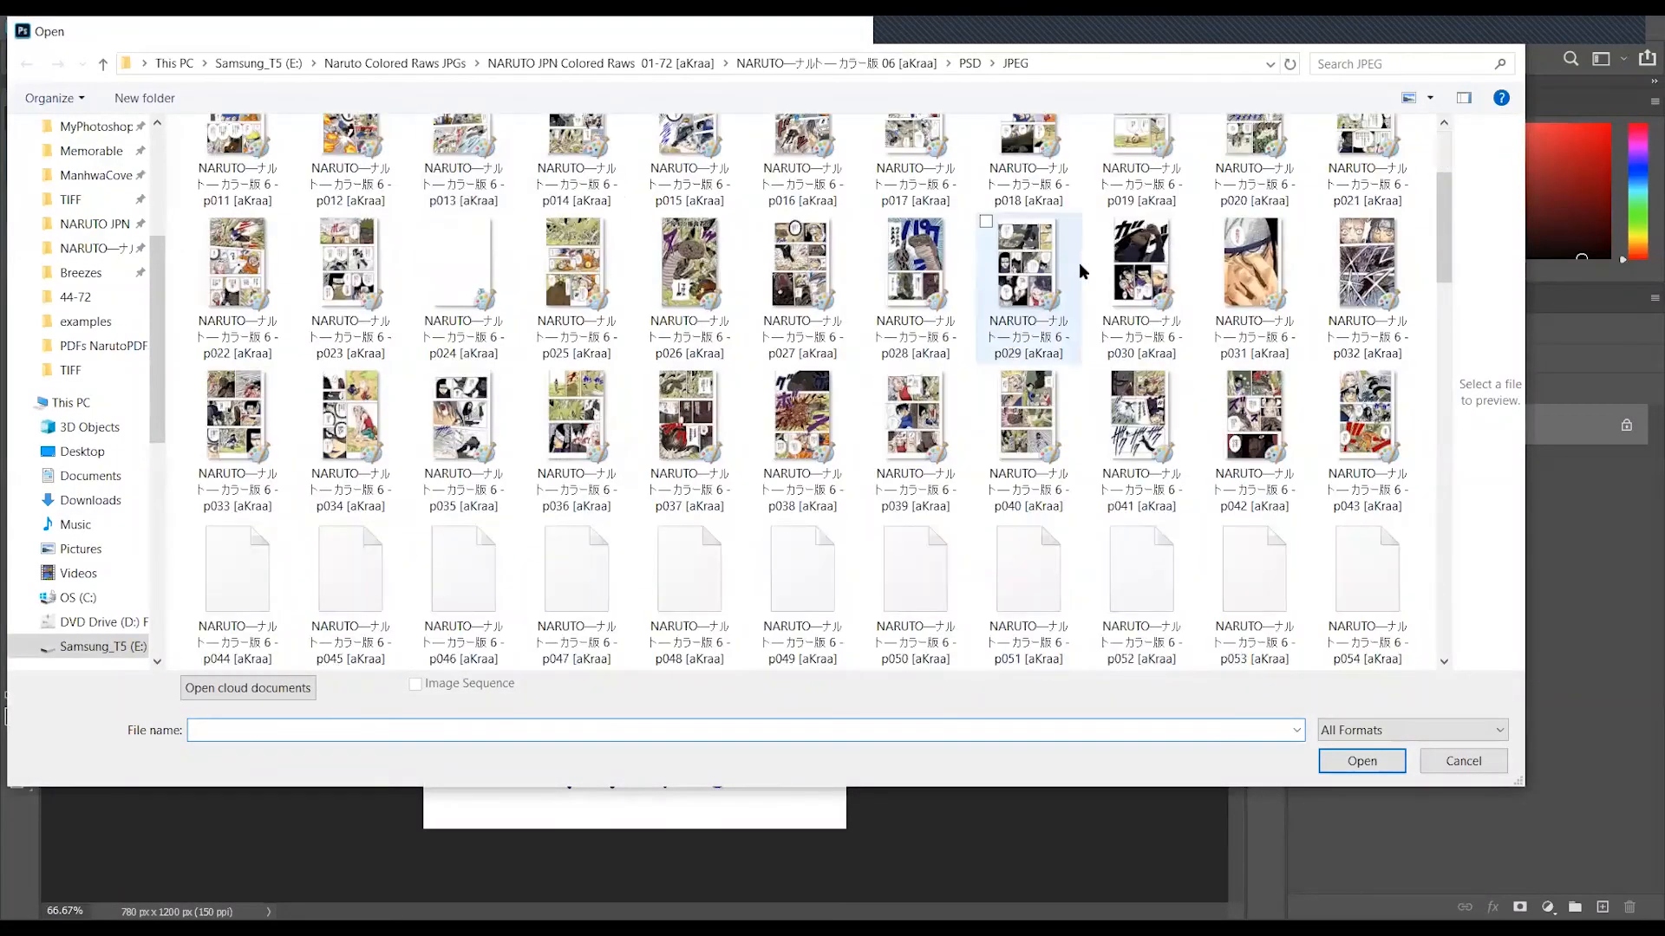
scroll(868, 278, down, 3)
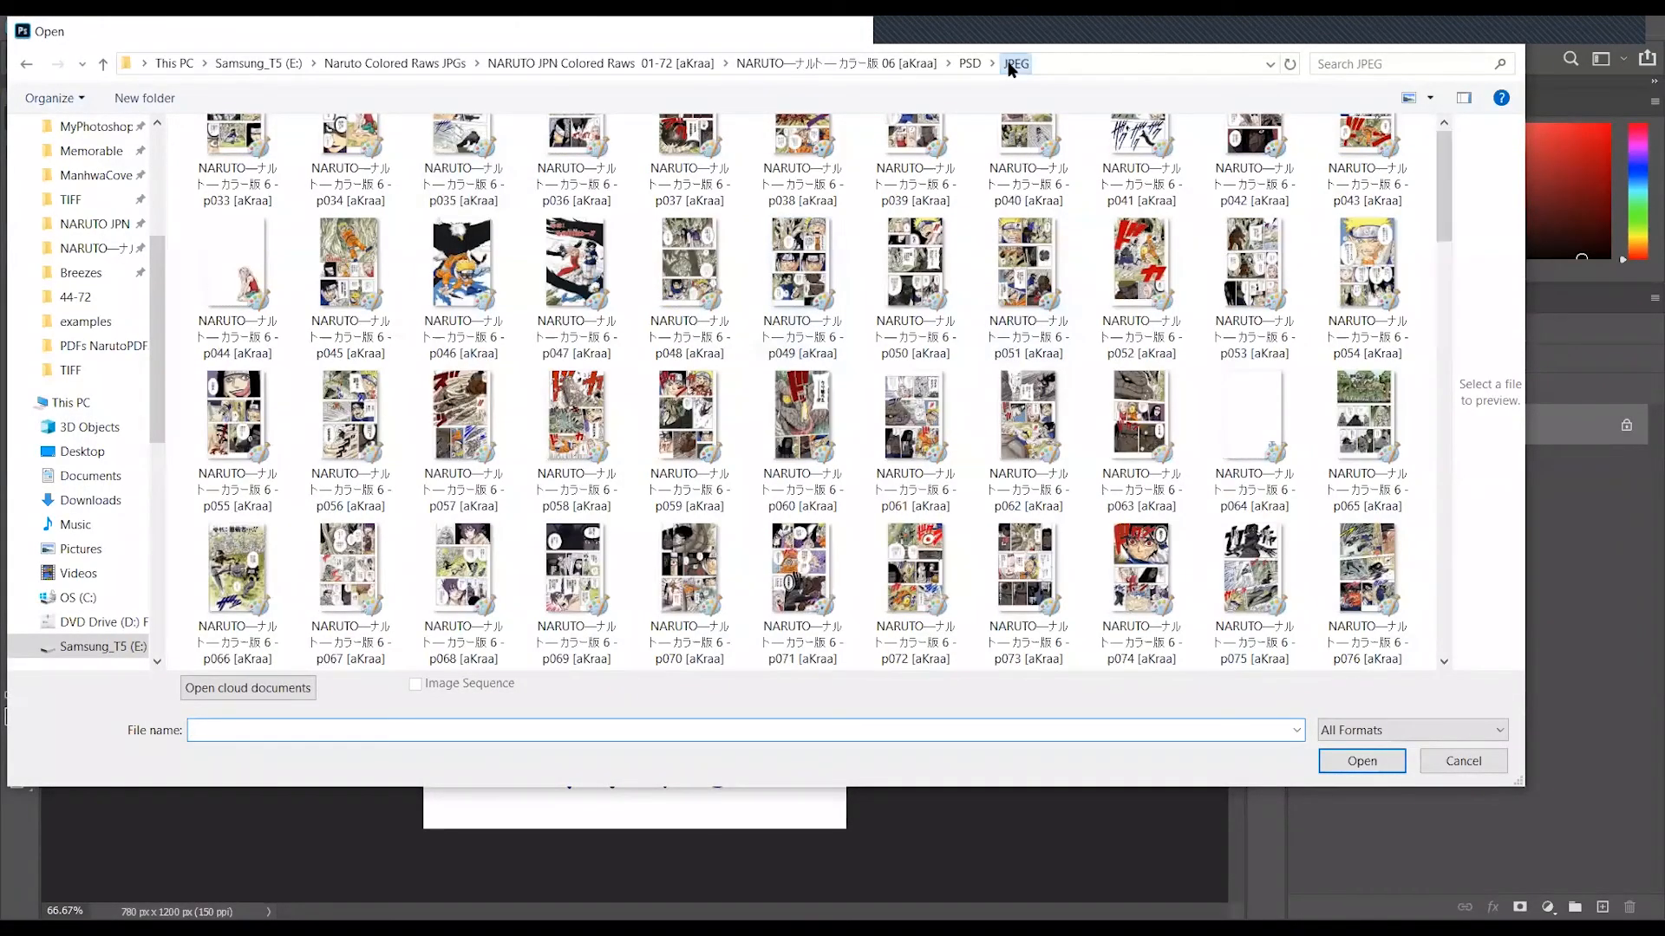
click(1008, 63)
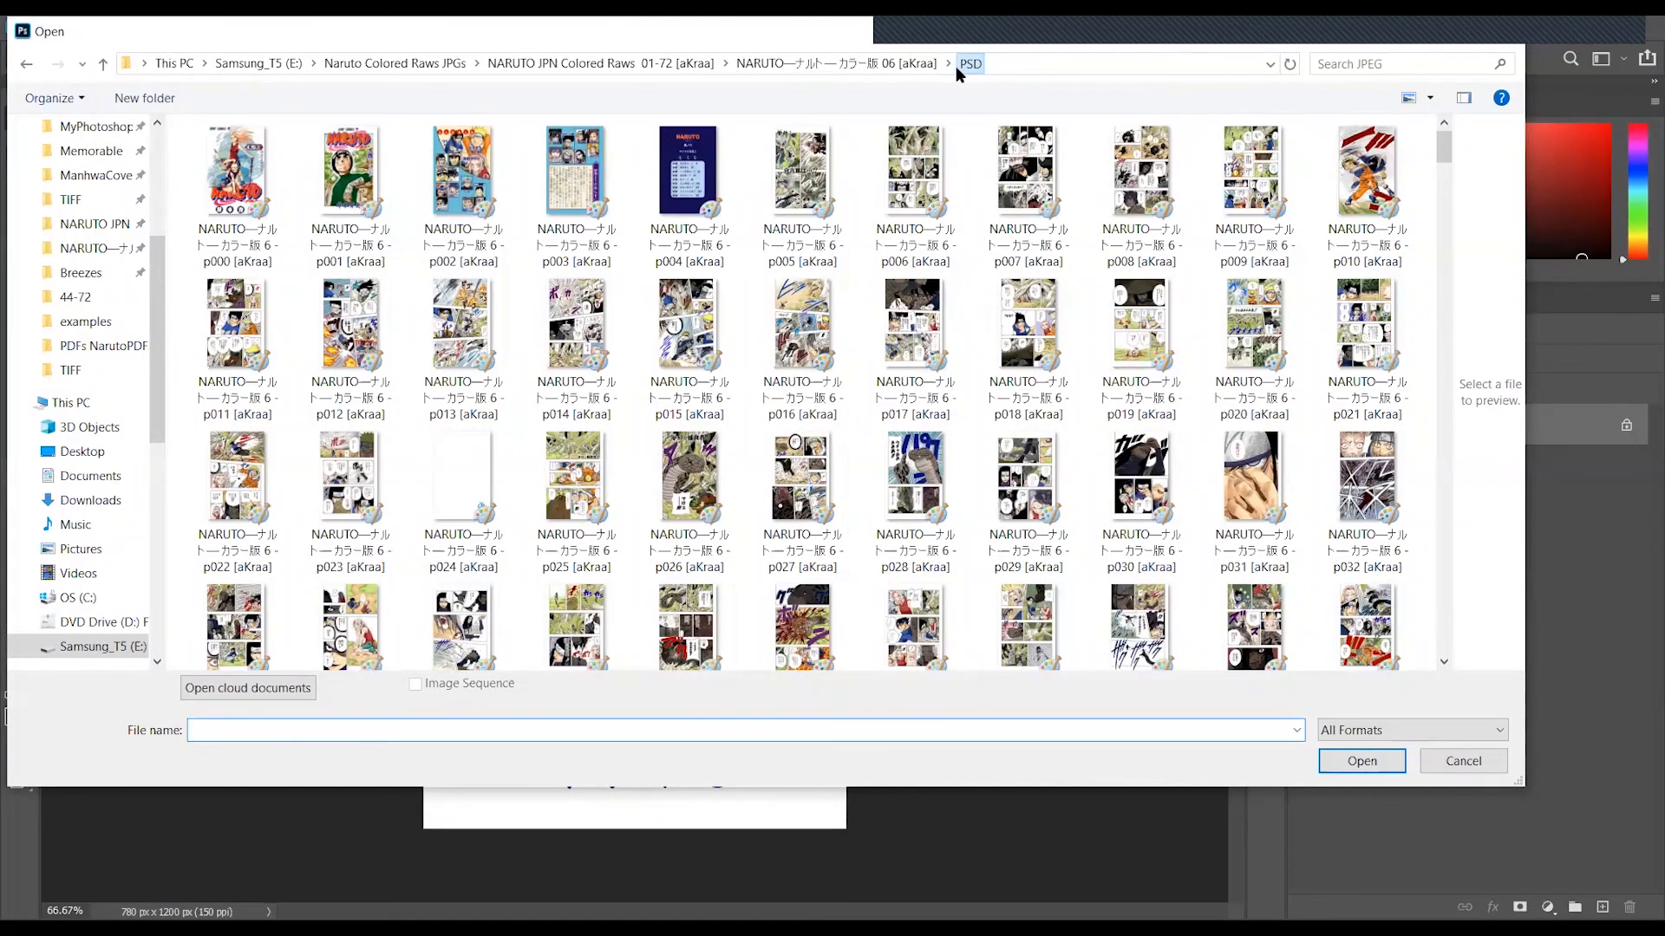
- Move up the folder path to the list of volumes, and reopen the volume 06 folder to view its original pages
click(957, 65)
click(908, 65)
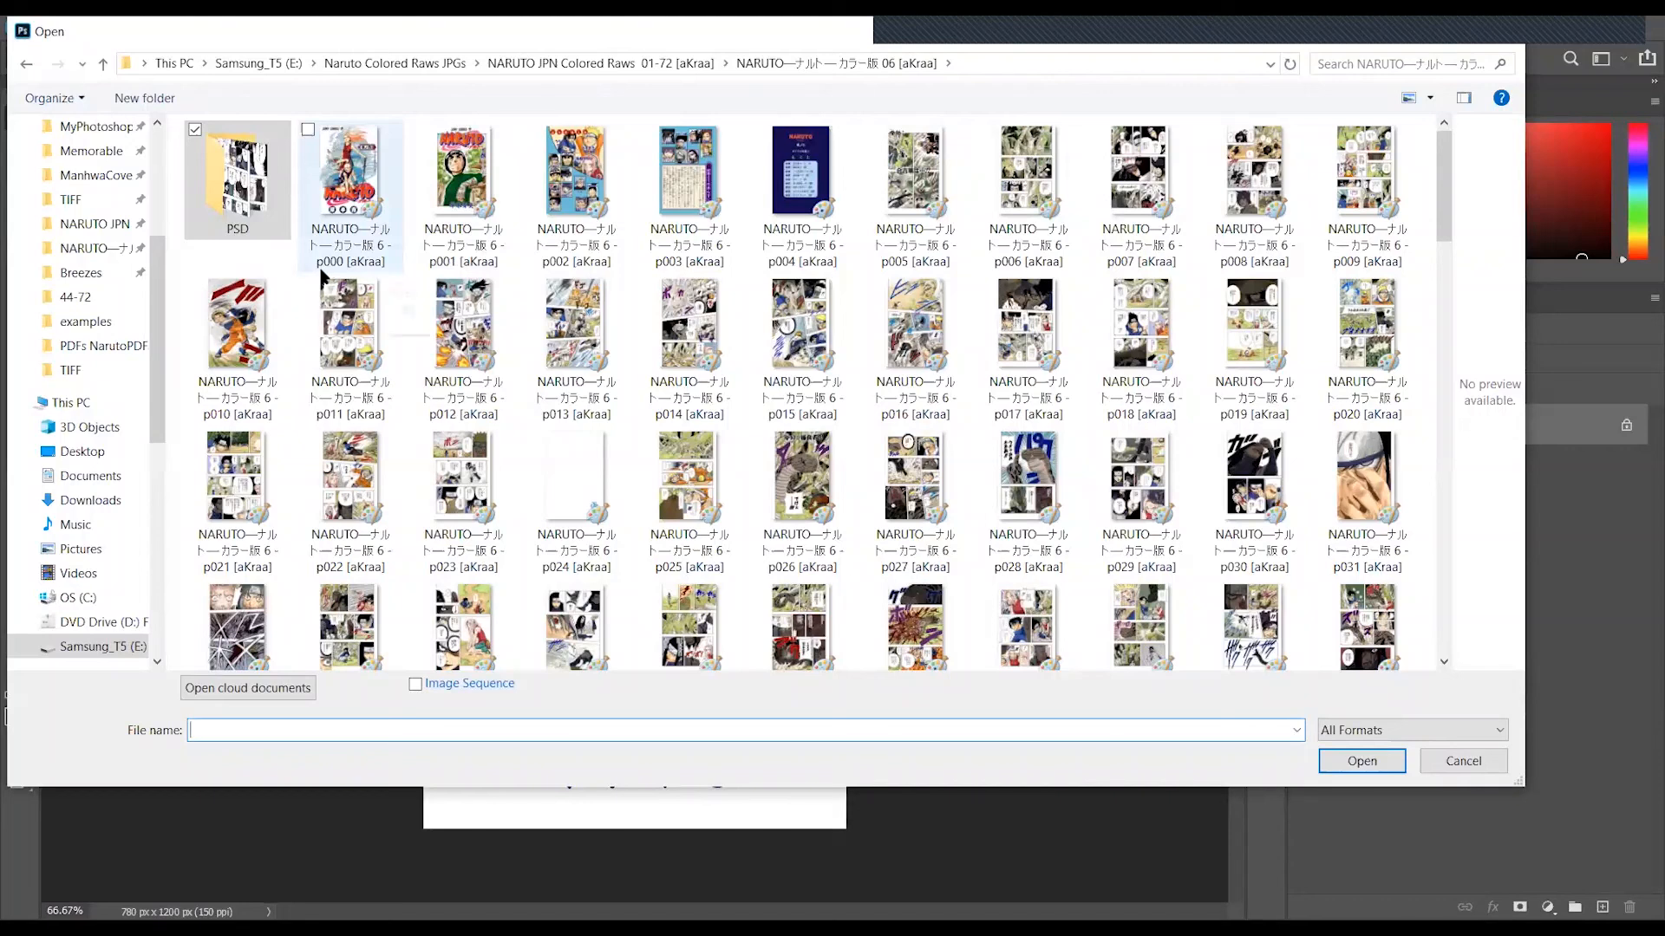
click(295, 278)
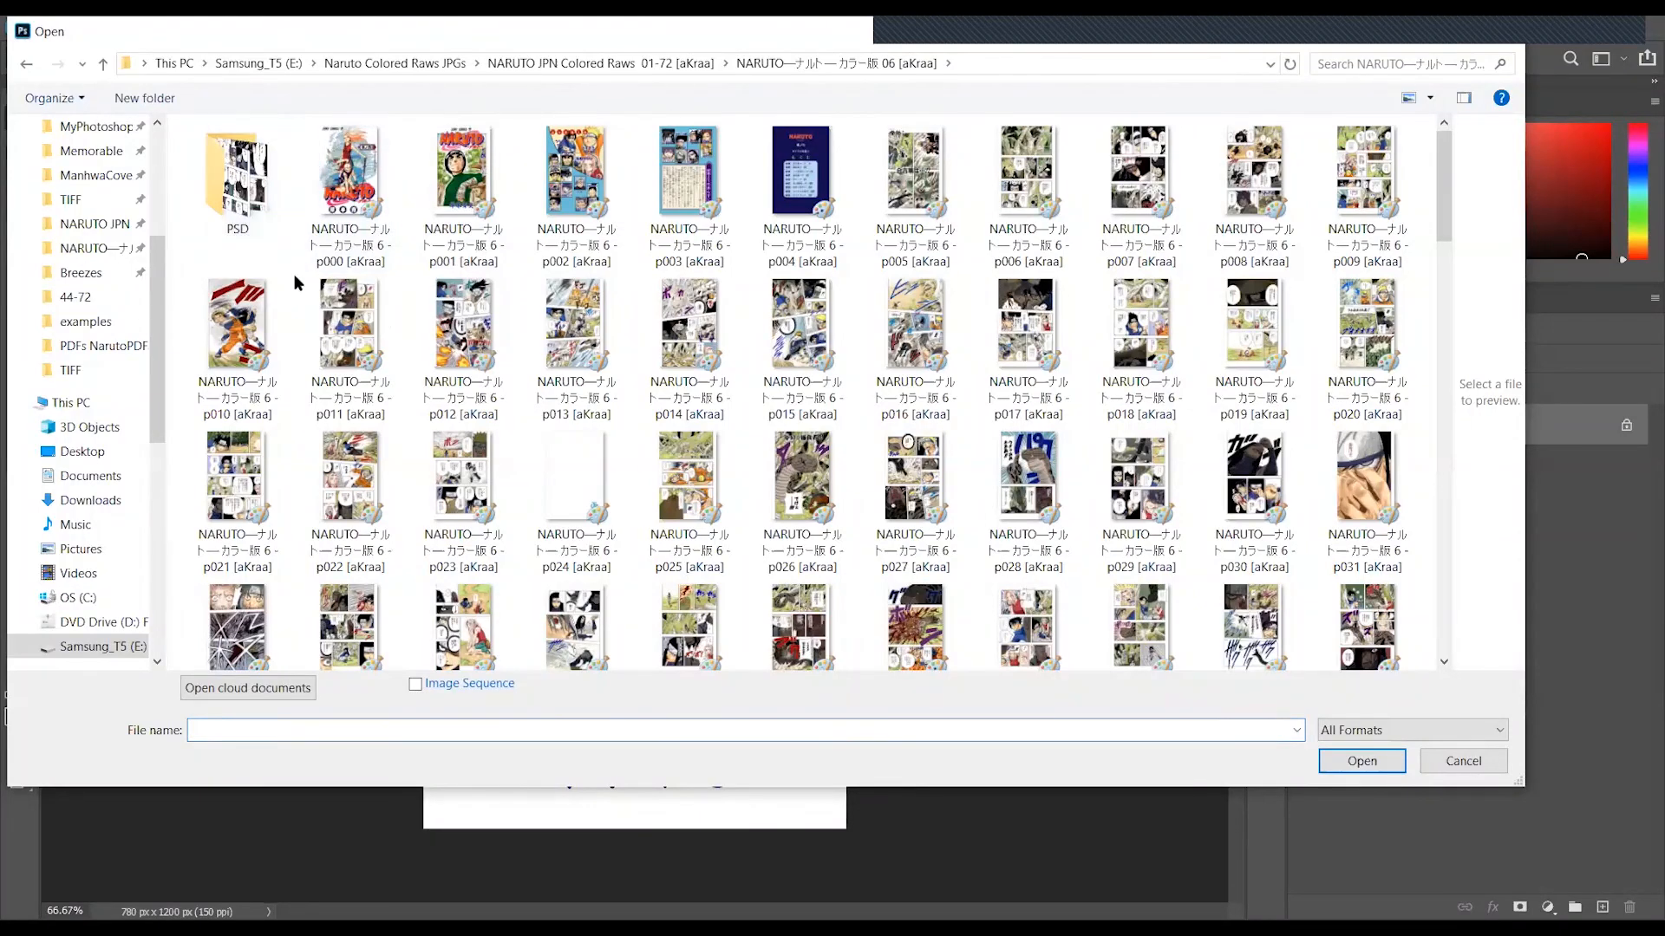
click(687, 64)
click(535, 347)
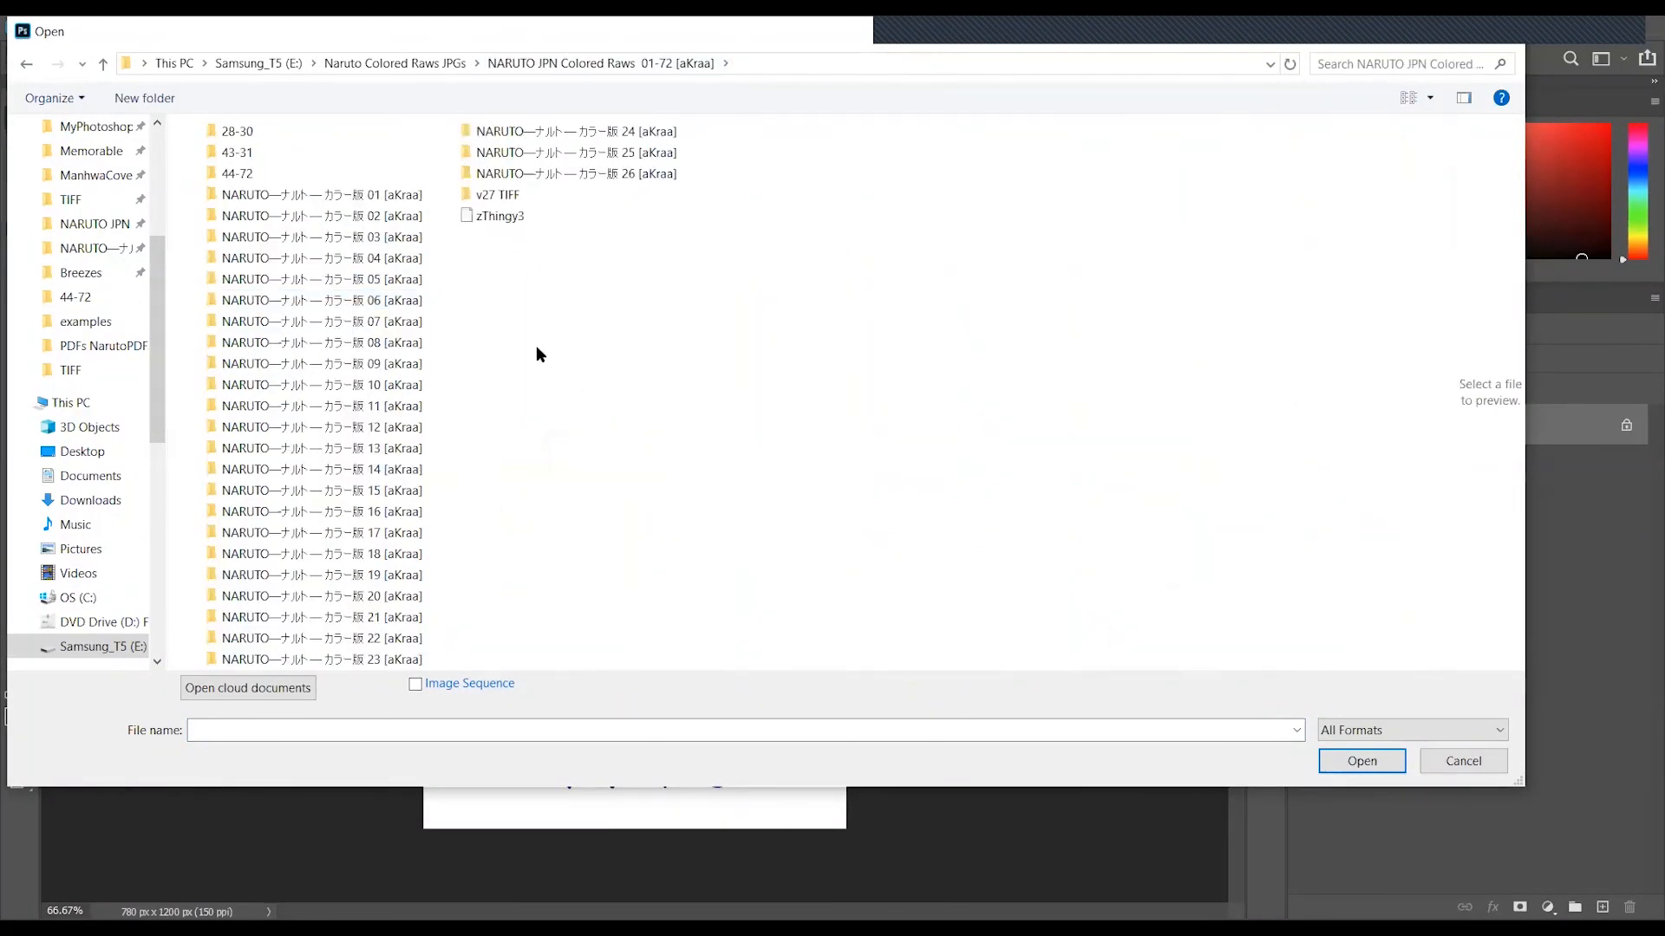
click(407, 301)
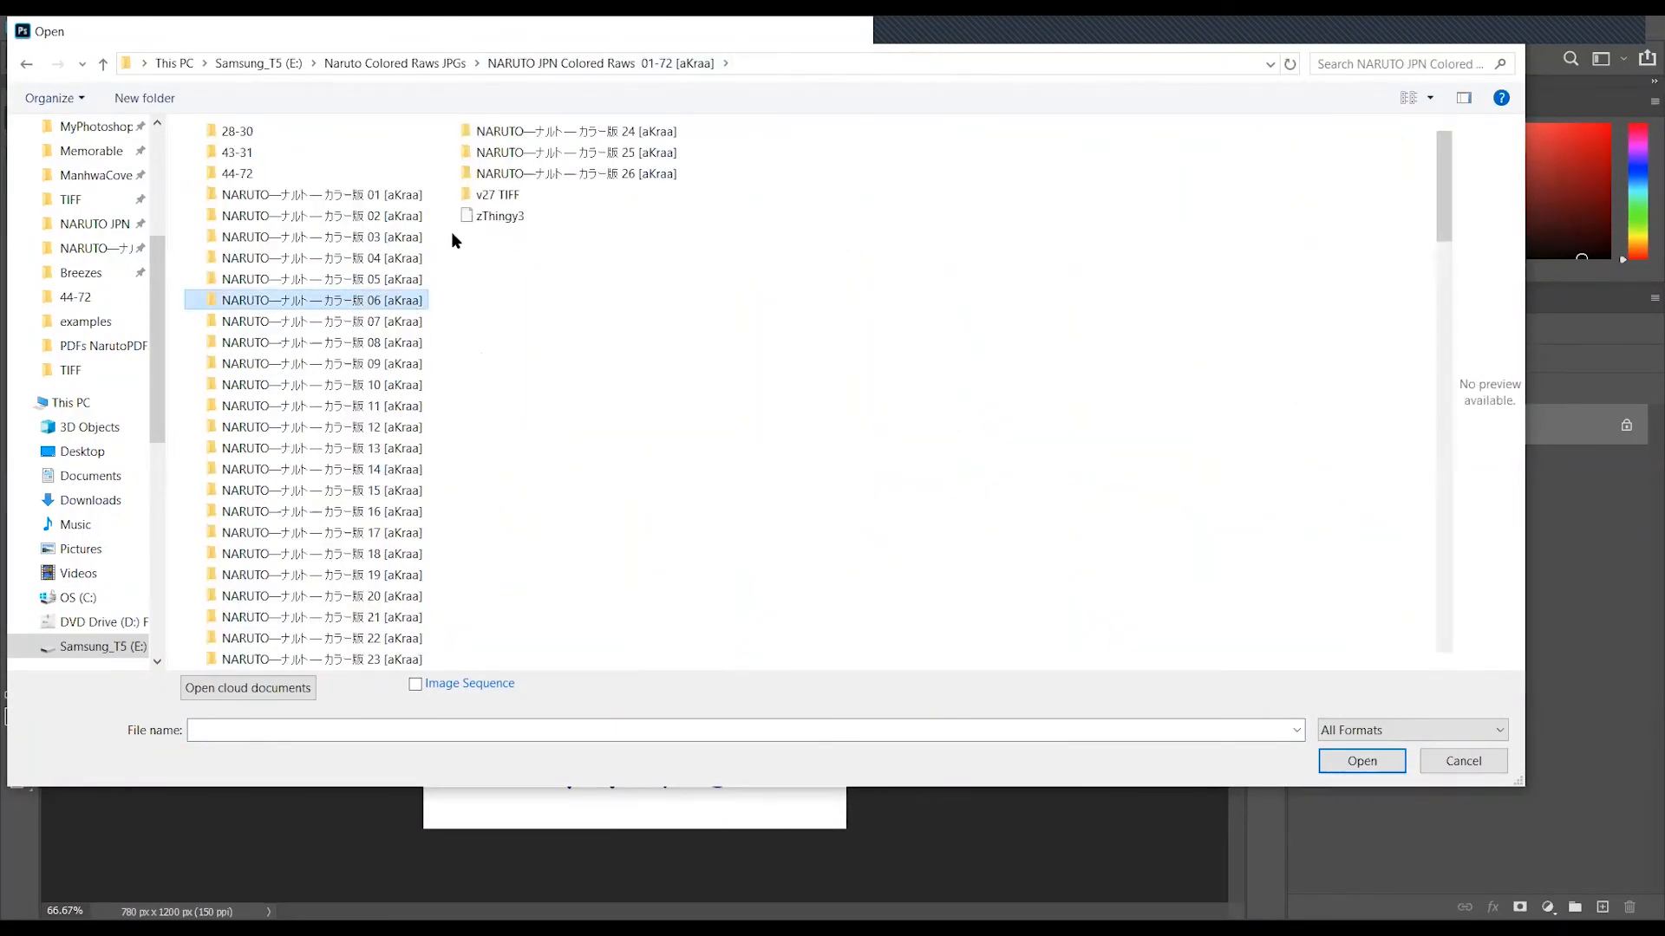
key(Return)
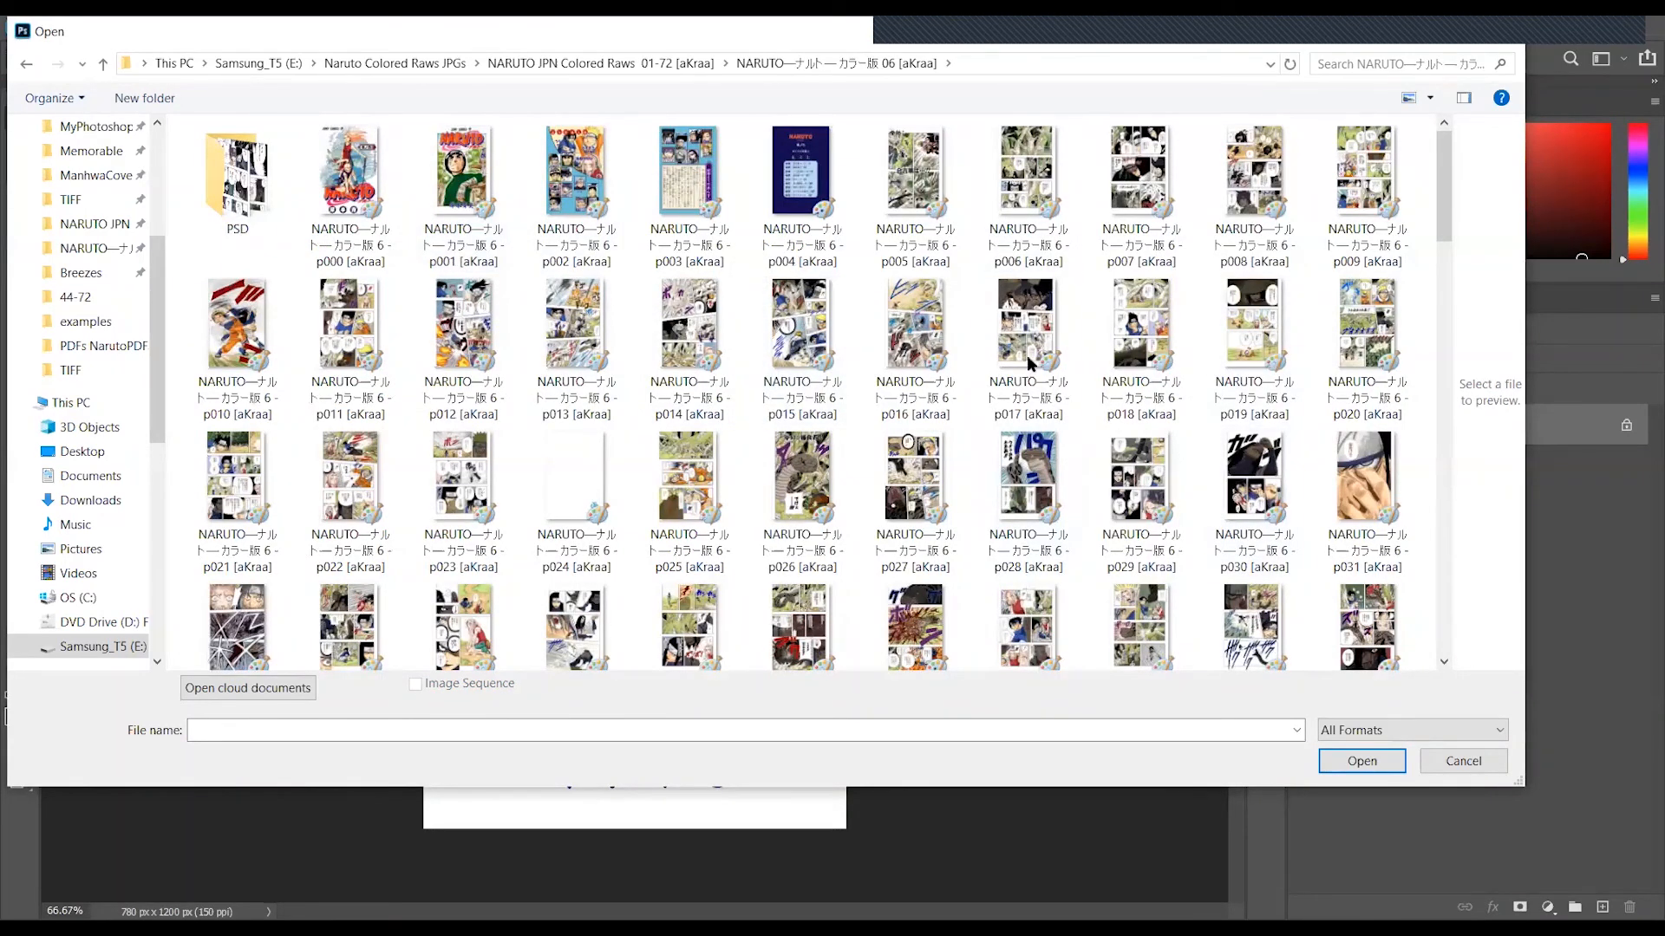
- Enter the PSD subfolder and review its page files, including p017 and p006
double_click(244, 217)
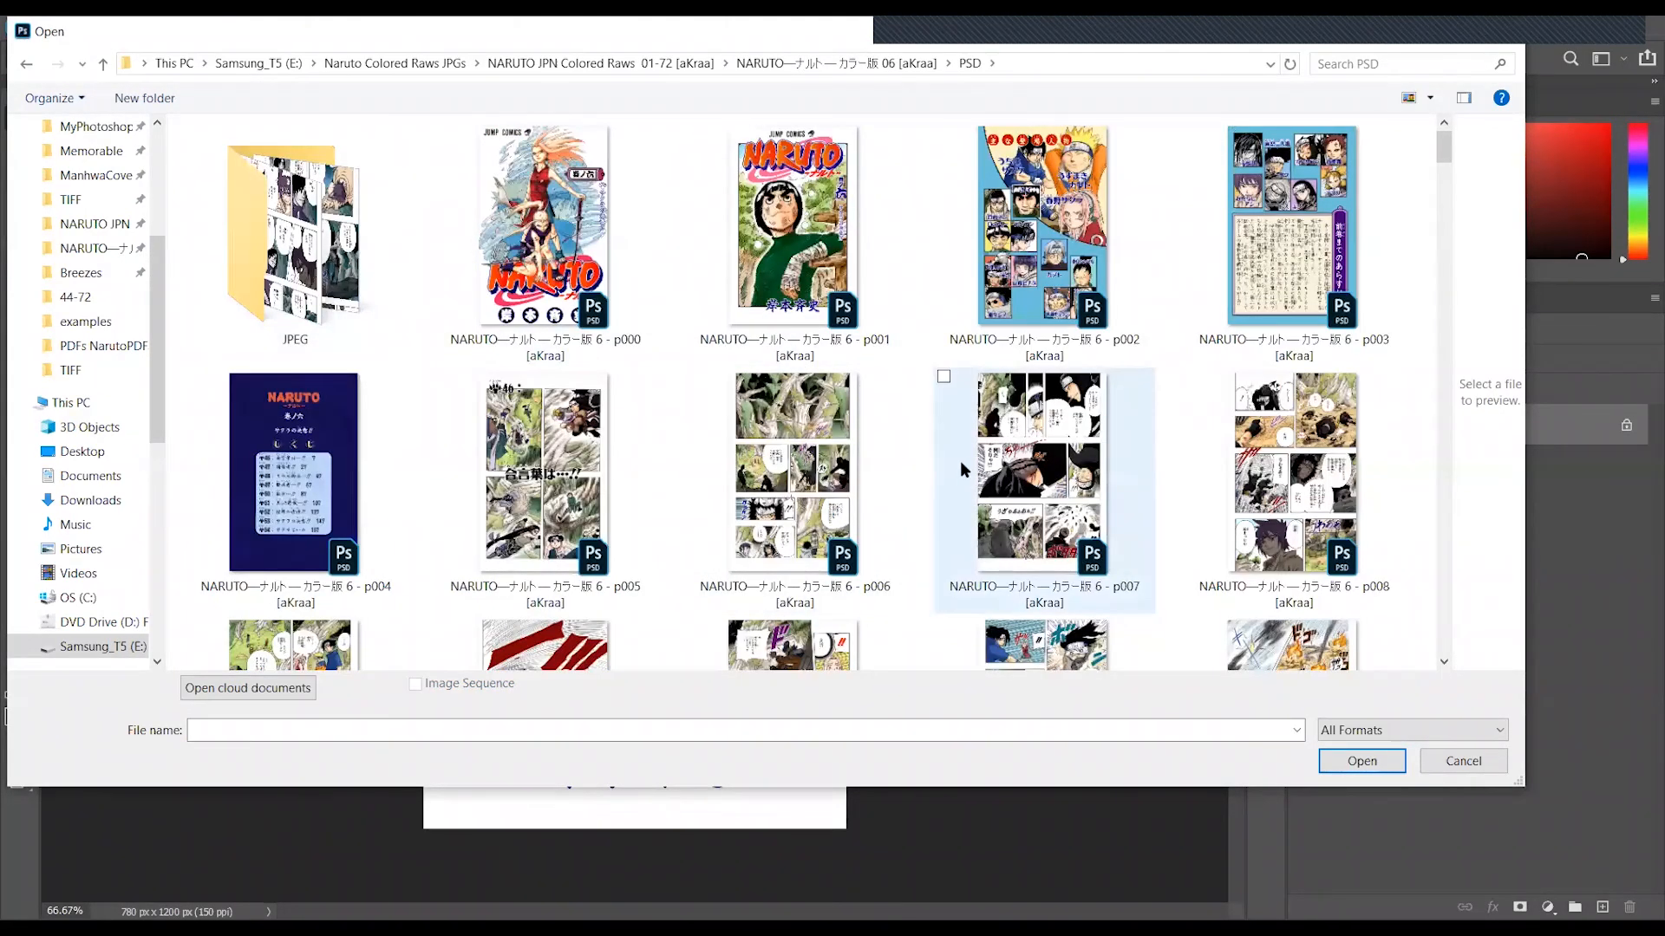
scroll(960, 460, down, 5)
click(989, 451)
scroll(789, 395, up, 5)
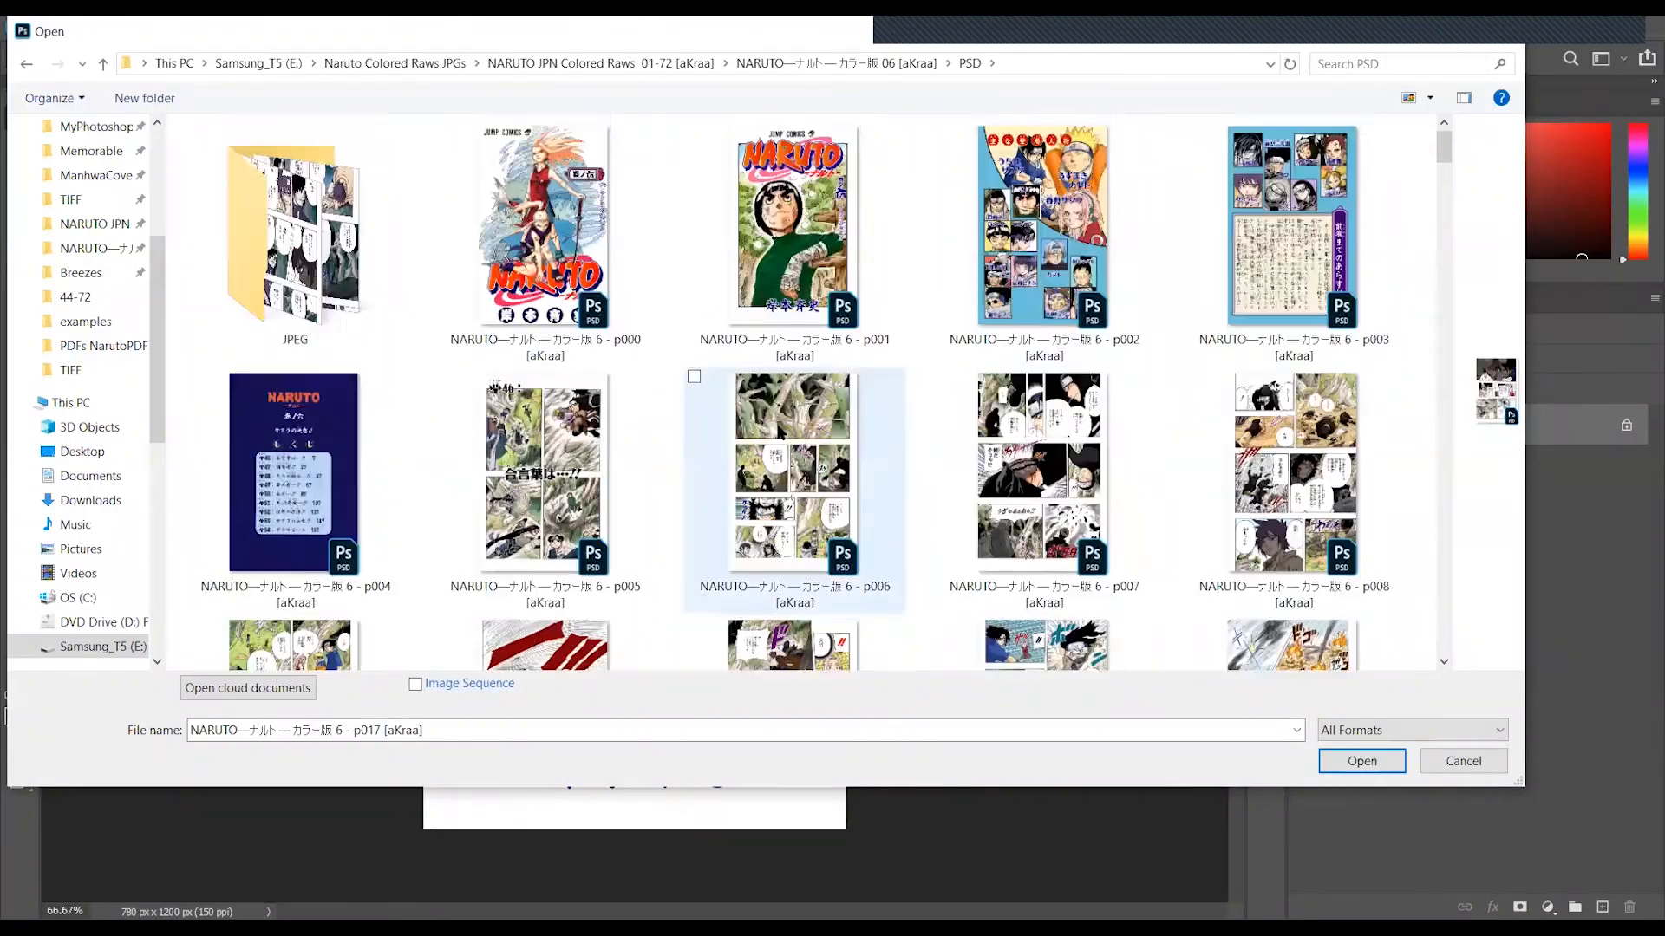
click(789, 395)
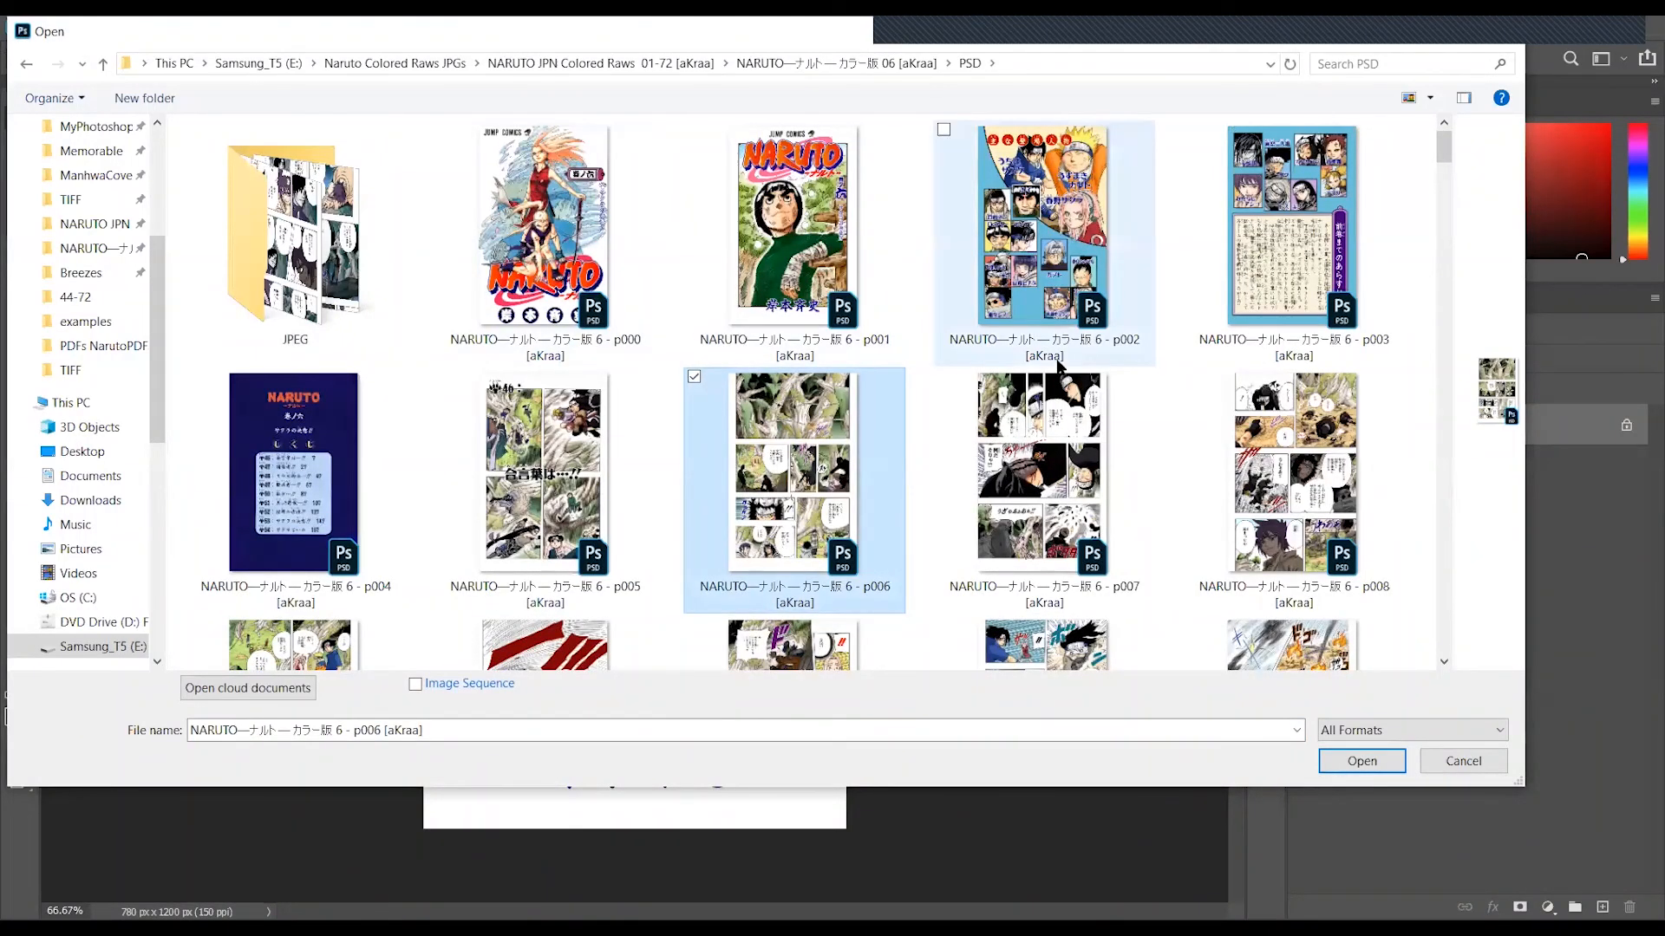
- Enter the JPEG subfolder within the PSD folder and check the file options of the p017 page
click(352, 299)
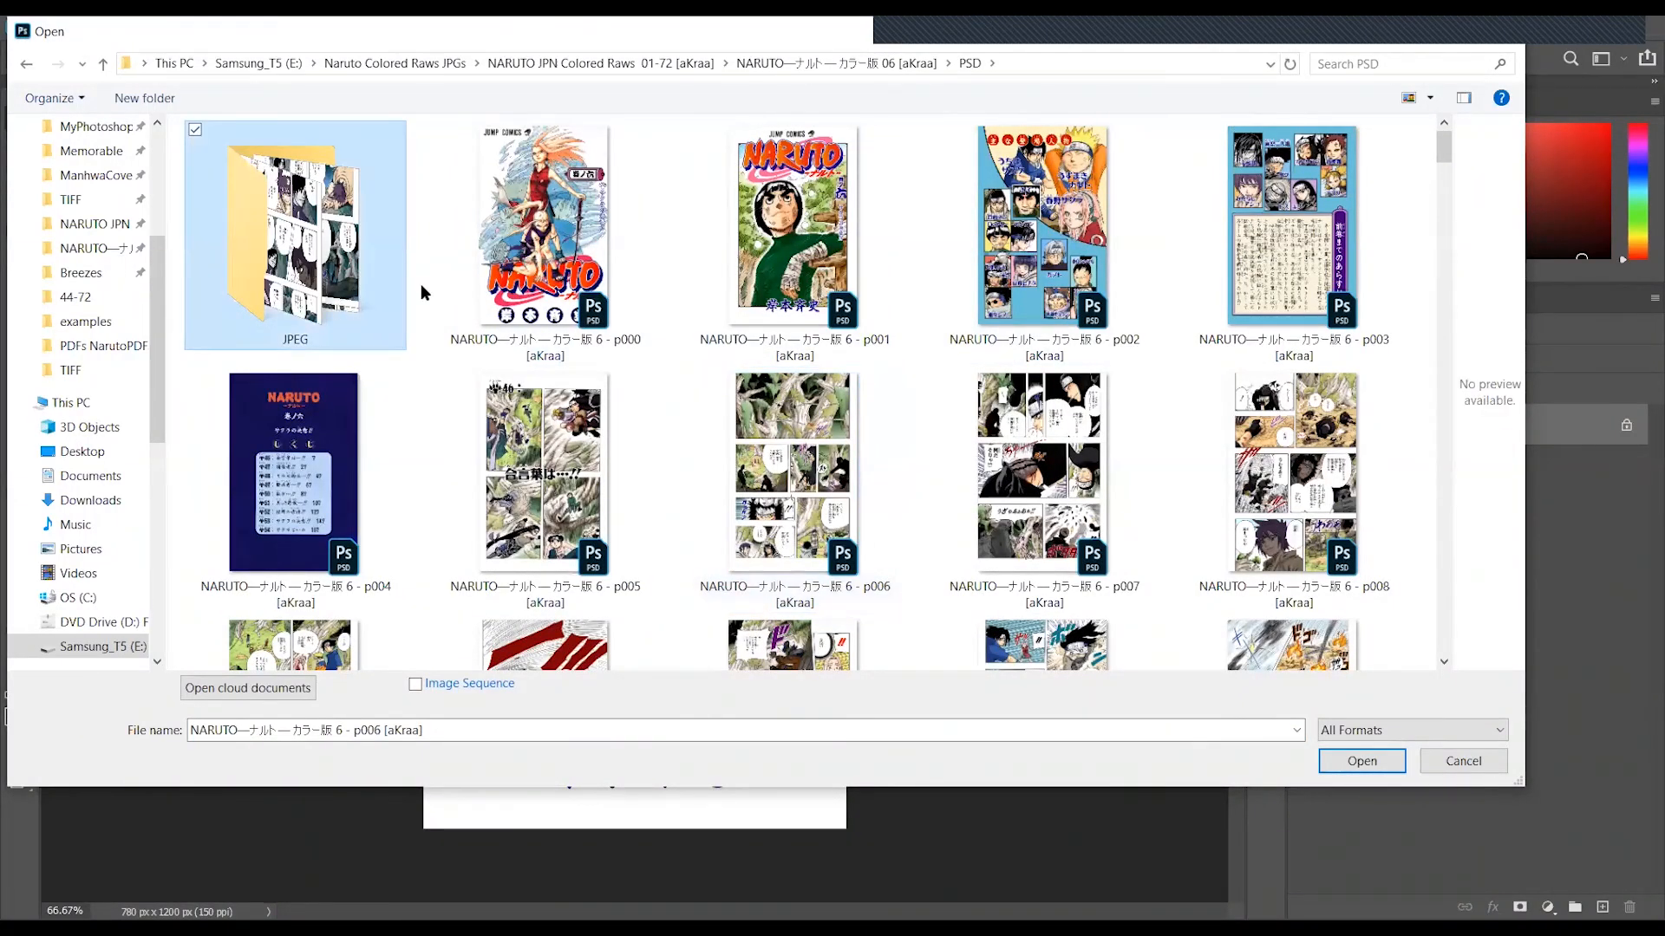
scroll(886, 363, down, 2)
scroll(837, 371, up, 2)
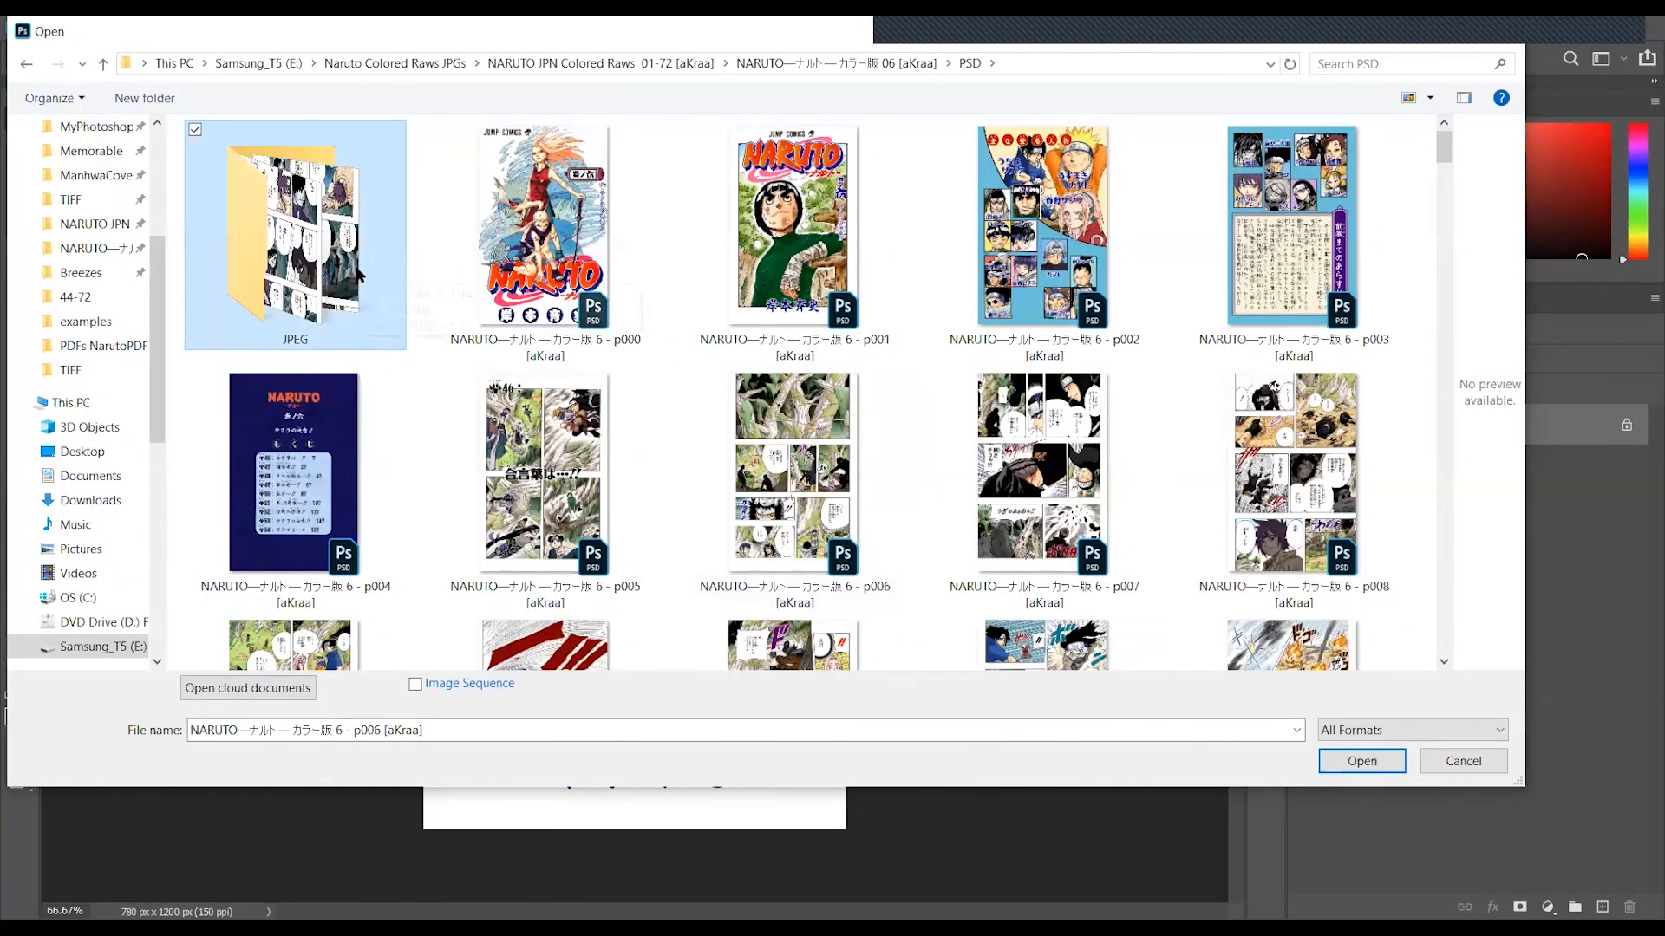
key(Return)
click(912, 320)
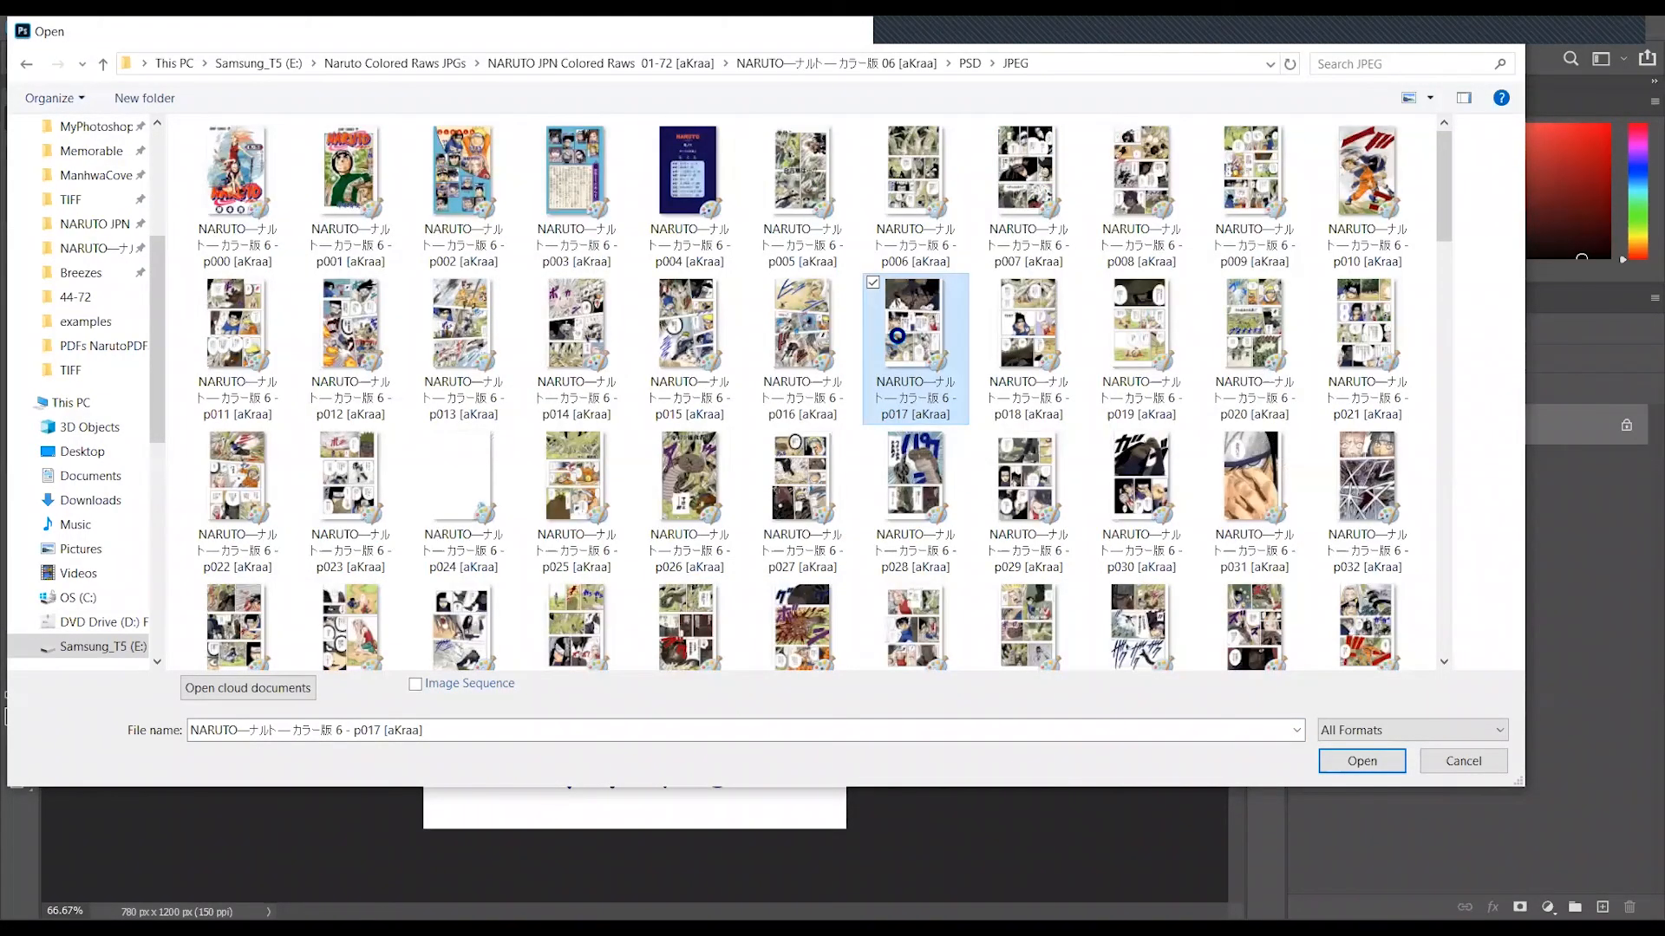
right_click(894, 338)
click(802, 904)
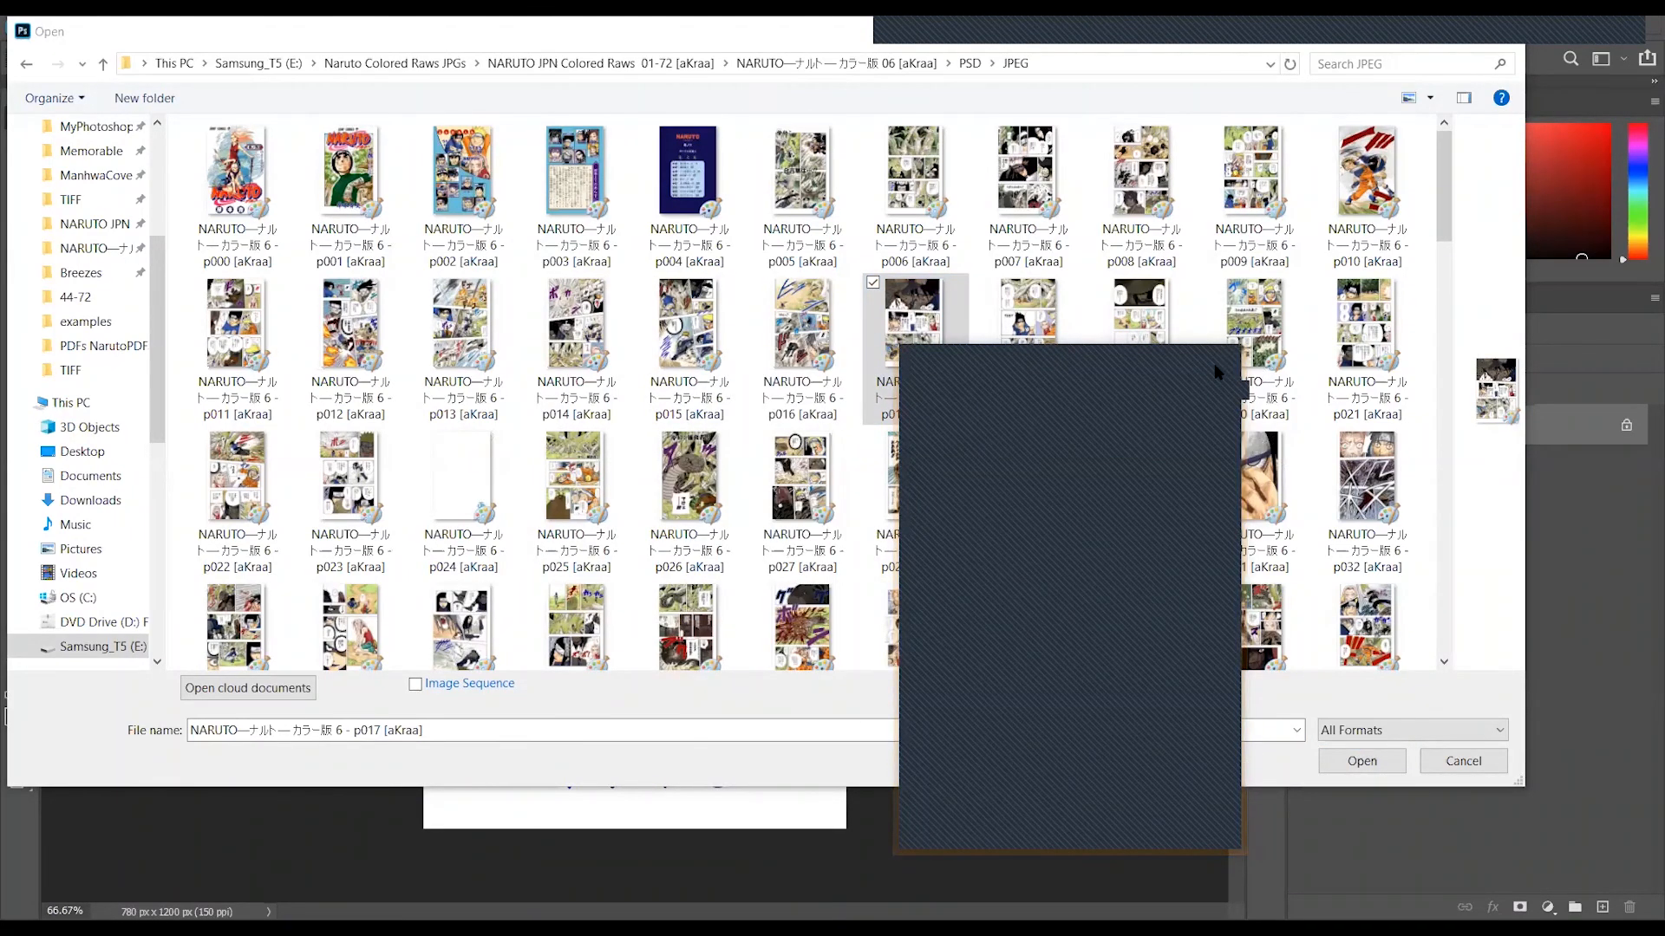
click(1214, 363)
- Return to the PSD folder and close the Open dialog without opening a file
click(969, 64)
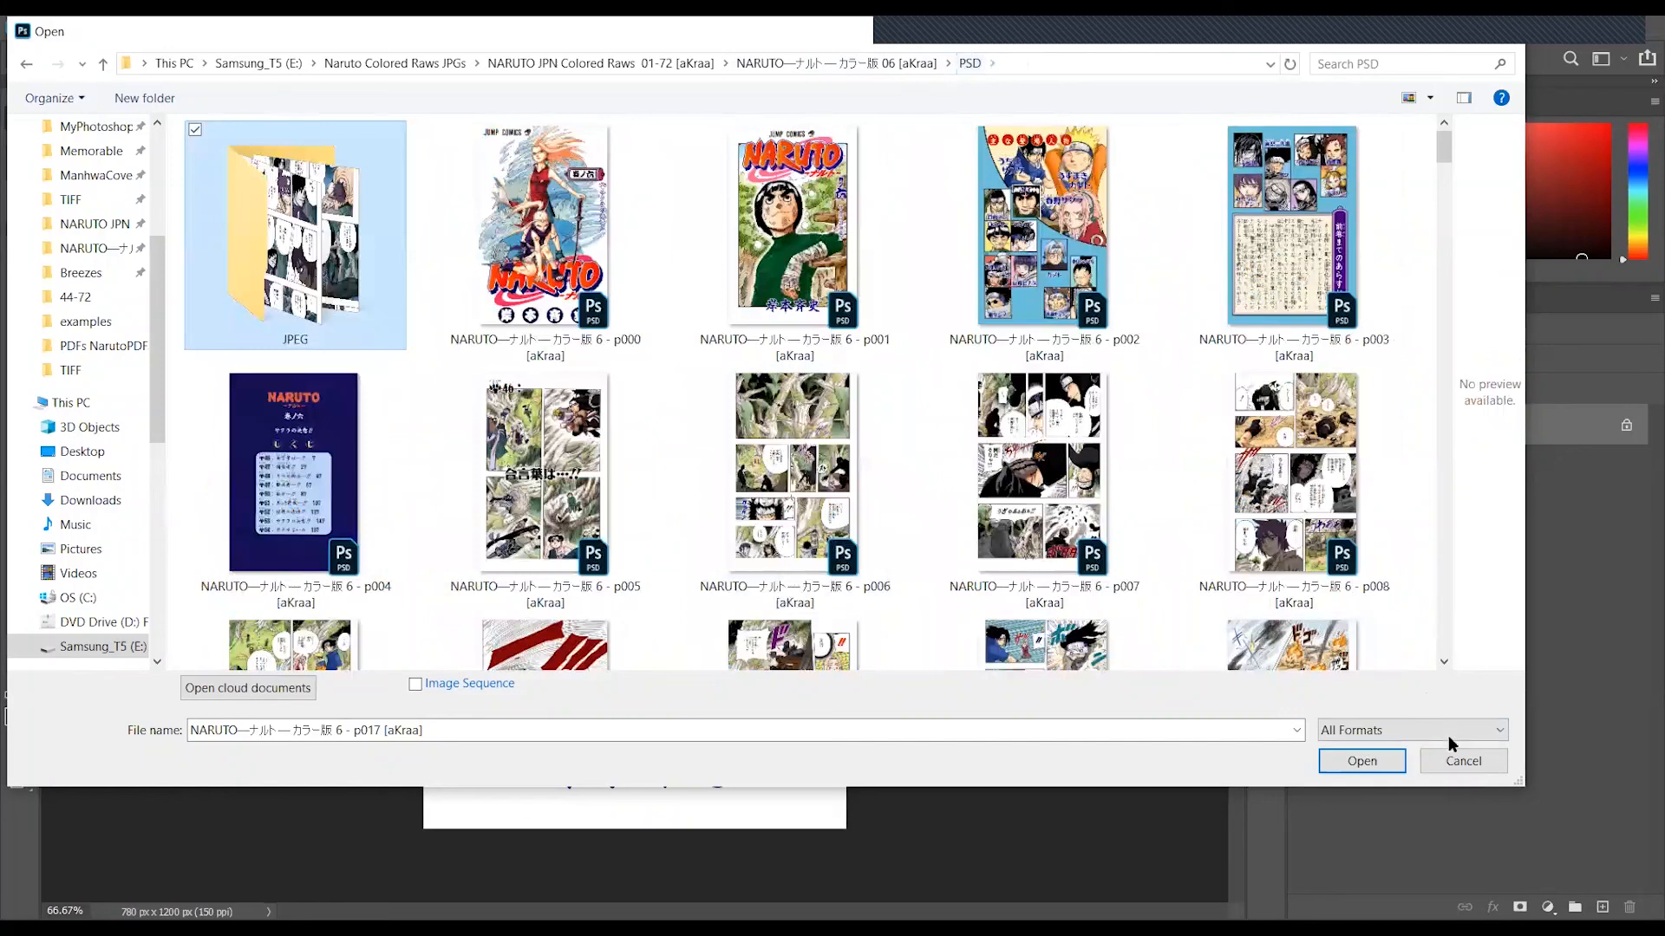
click(1455, 763)
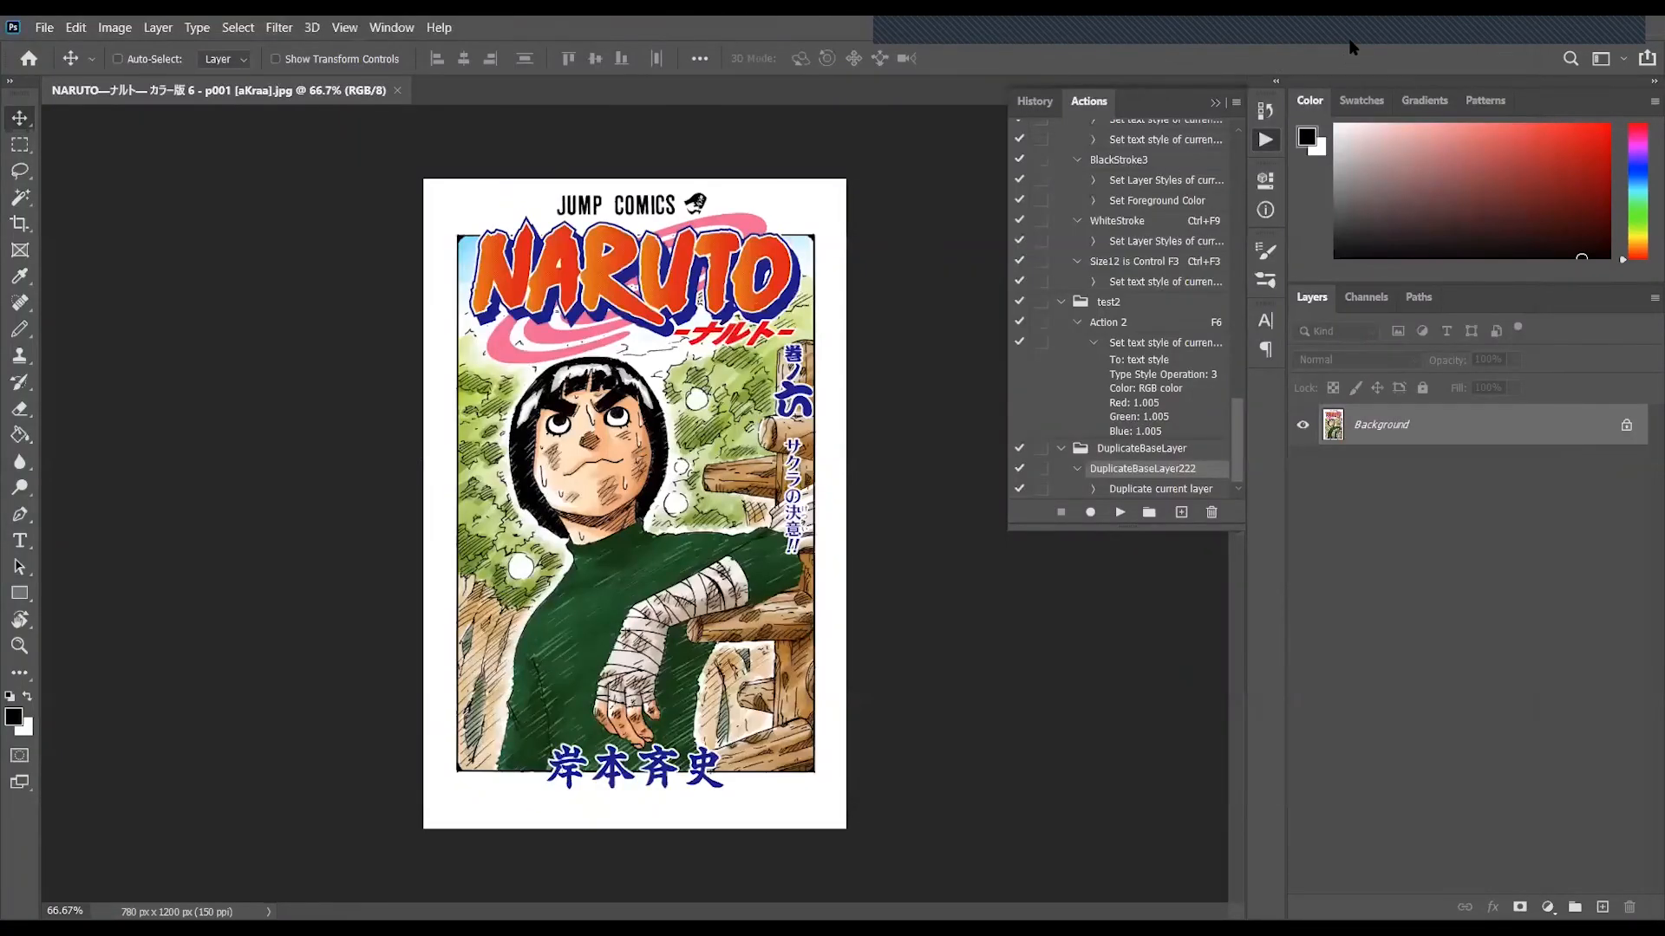